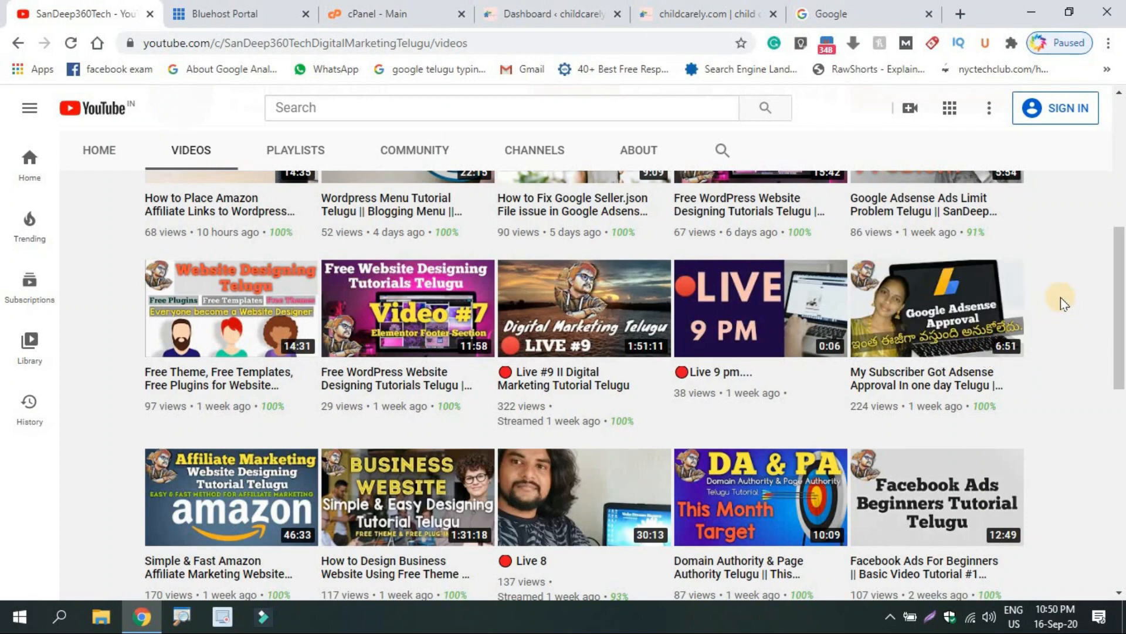
Open the childcarely.com homepage and look over its latest posts sidebar and the ad below it.
left_click(710, 13)
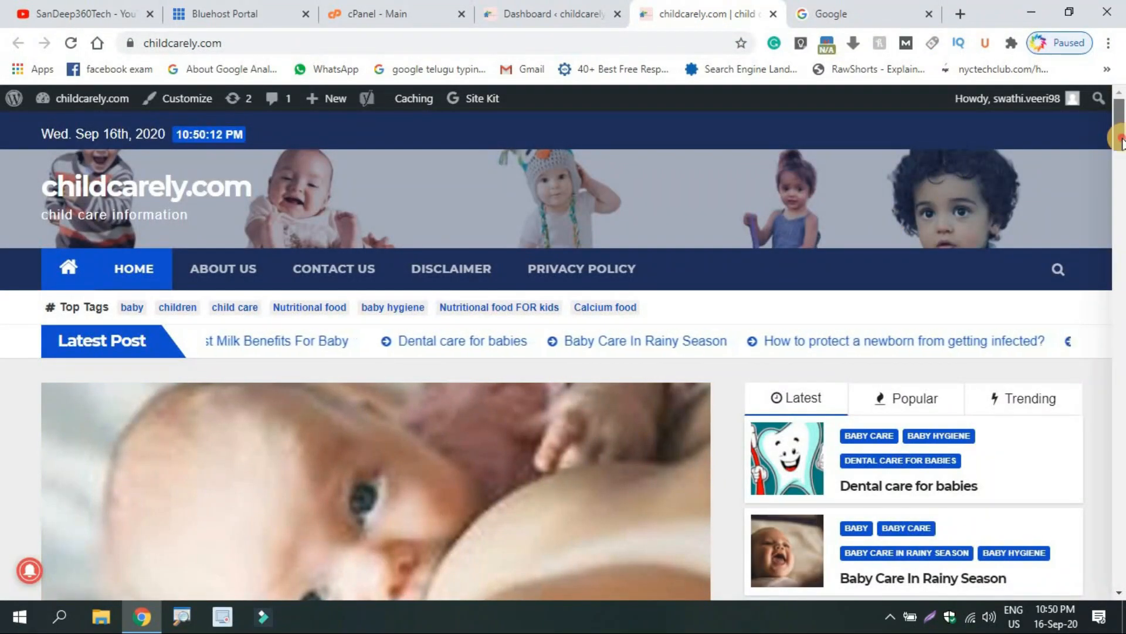
scroll(1122, 176, "down", 3)
scroll(1121, 176, "down", 5)
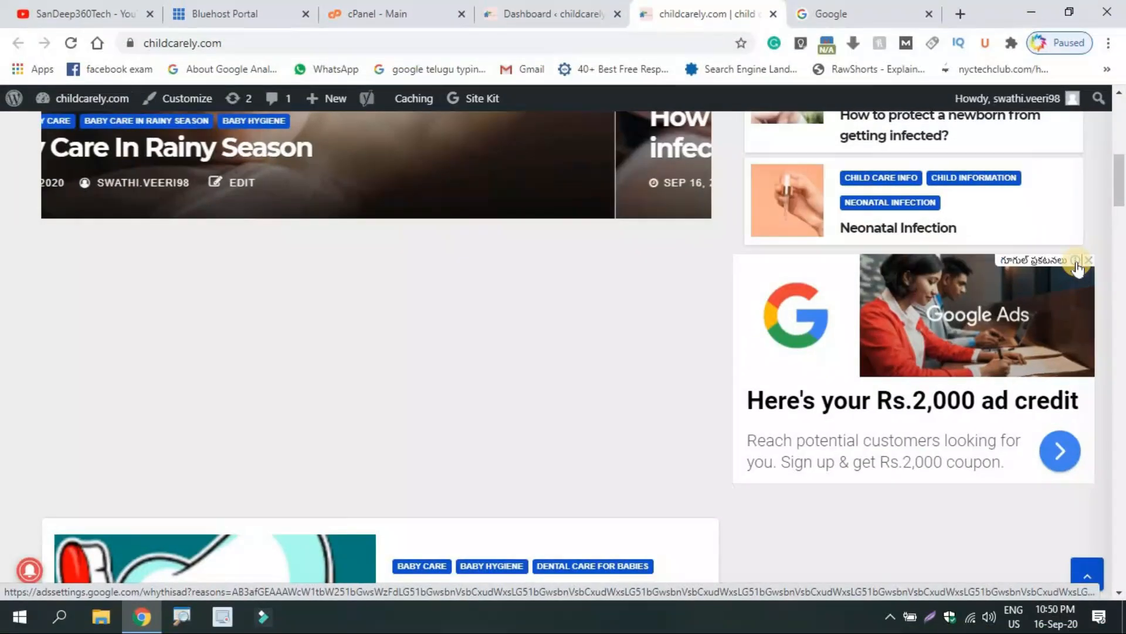
left_click_drag(1121, 171, 1121, 115)
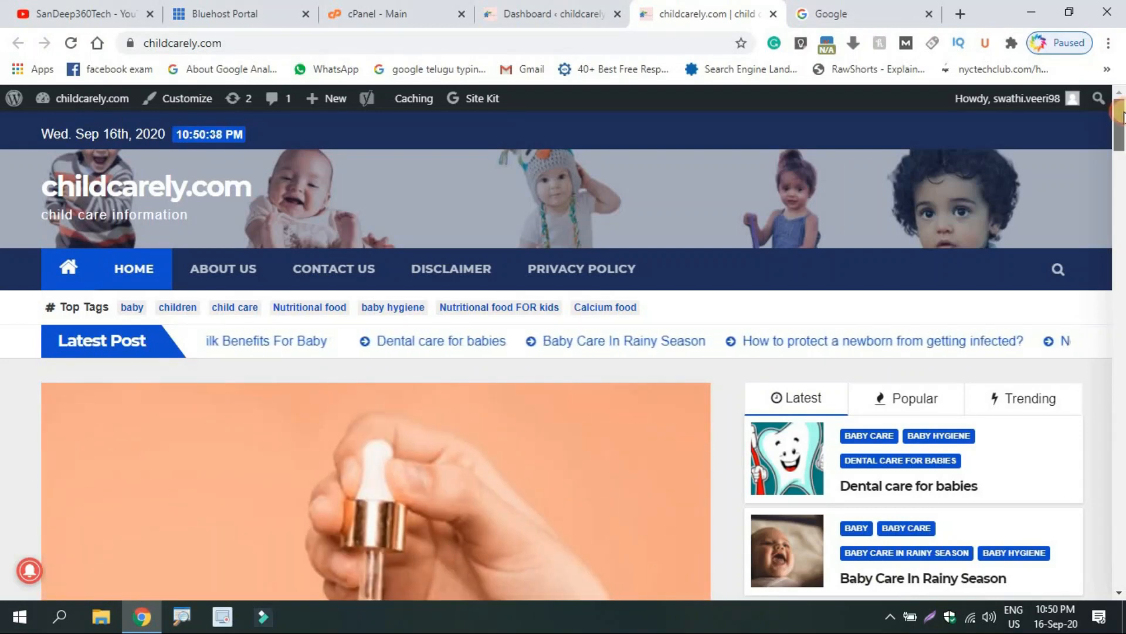
scroll(1122, 103, "down", 5)
scroll(1121, 99, "up", 5)
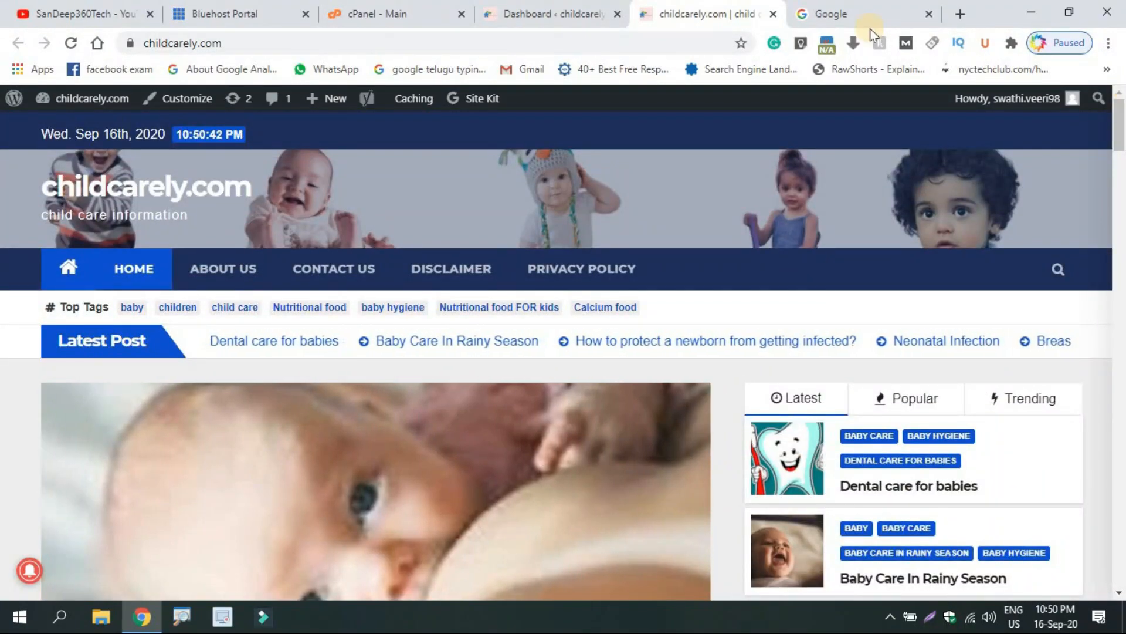
left_click(223, 5)
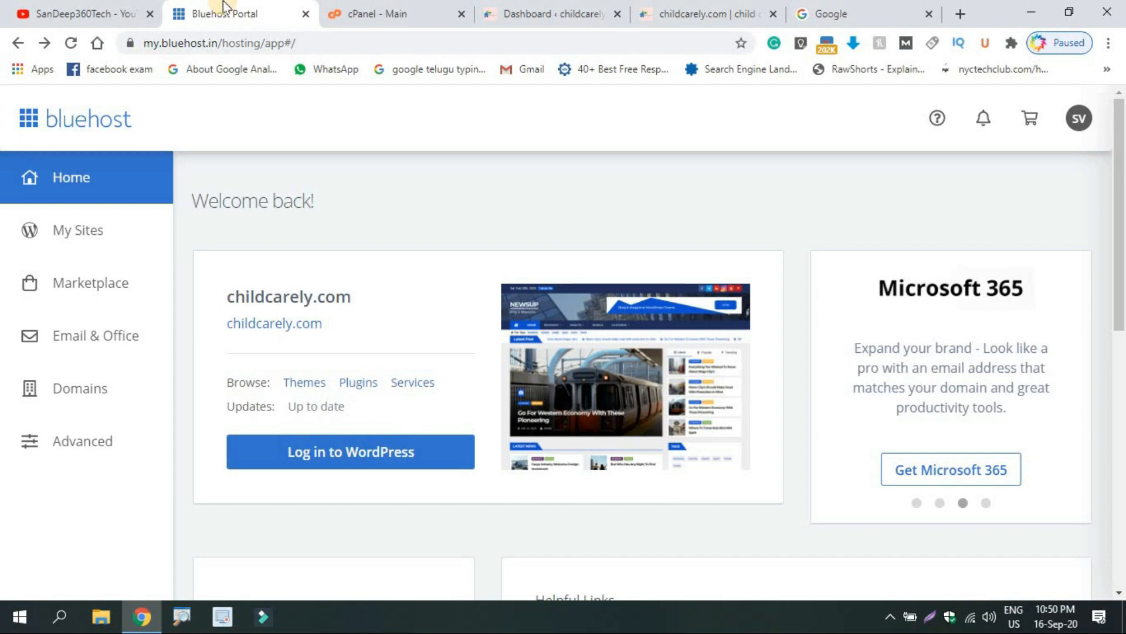
left_click(135, 9)
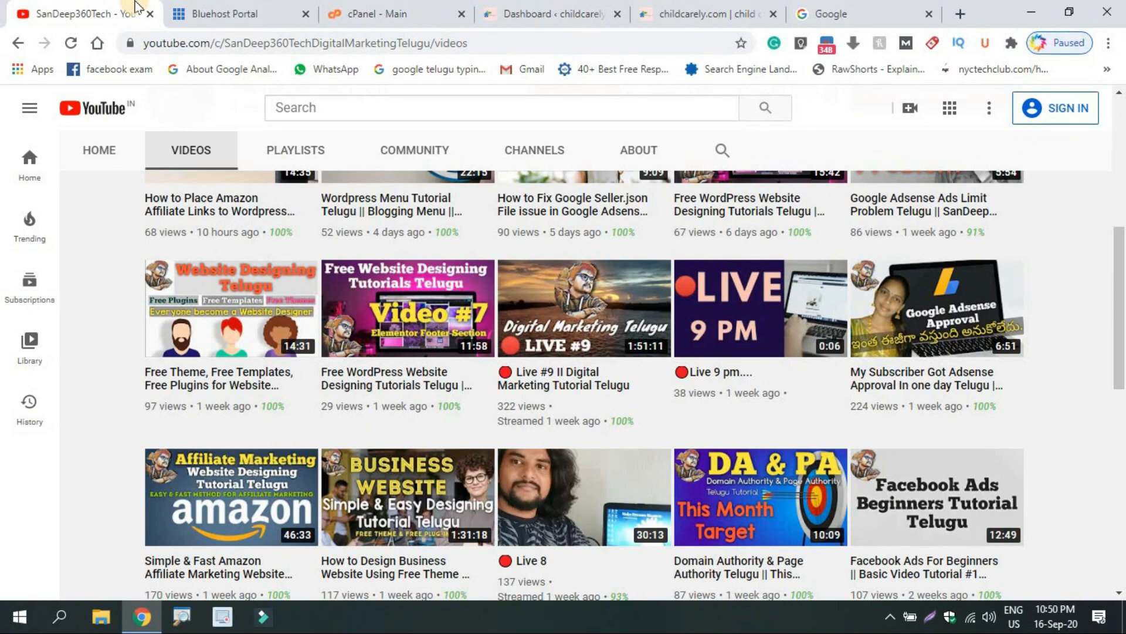
Examine the childcarely.com homepage, from the site menu down through the post list to the toy and play articles.
left_click(662, 8)
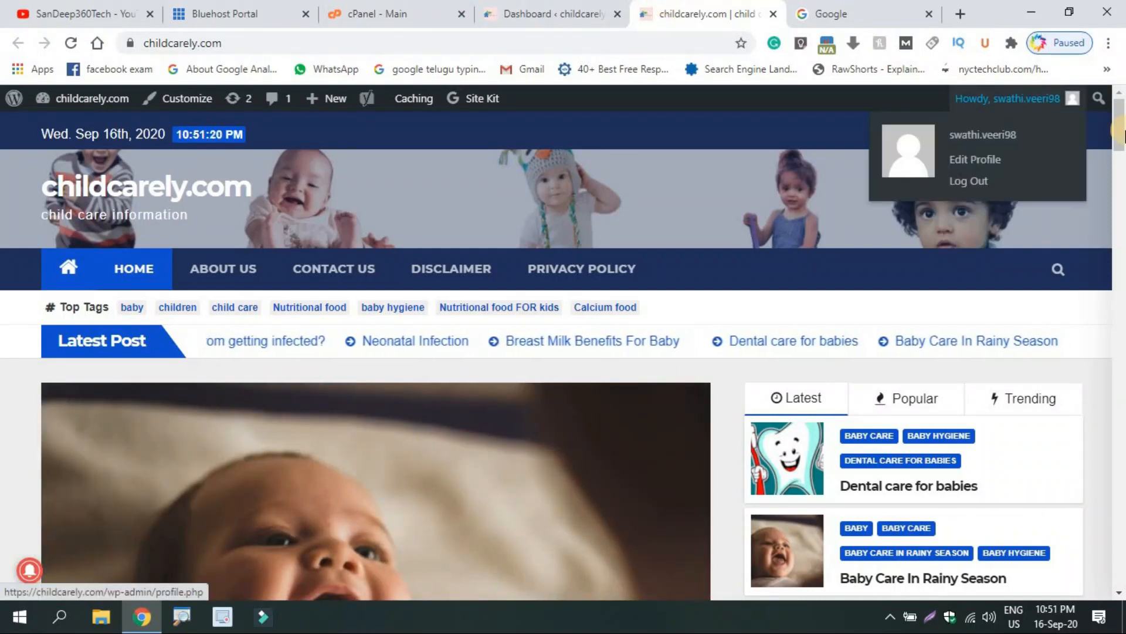
mouse_move(1119, 113)
left_mouse_down()
mouse_move(1121, 151)
mouse_move(1121, 125)
left_mouse_up()
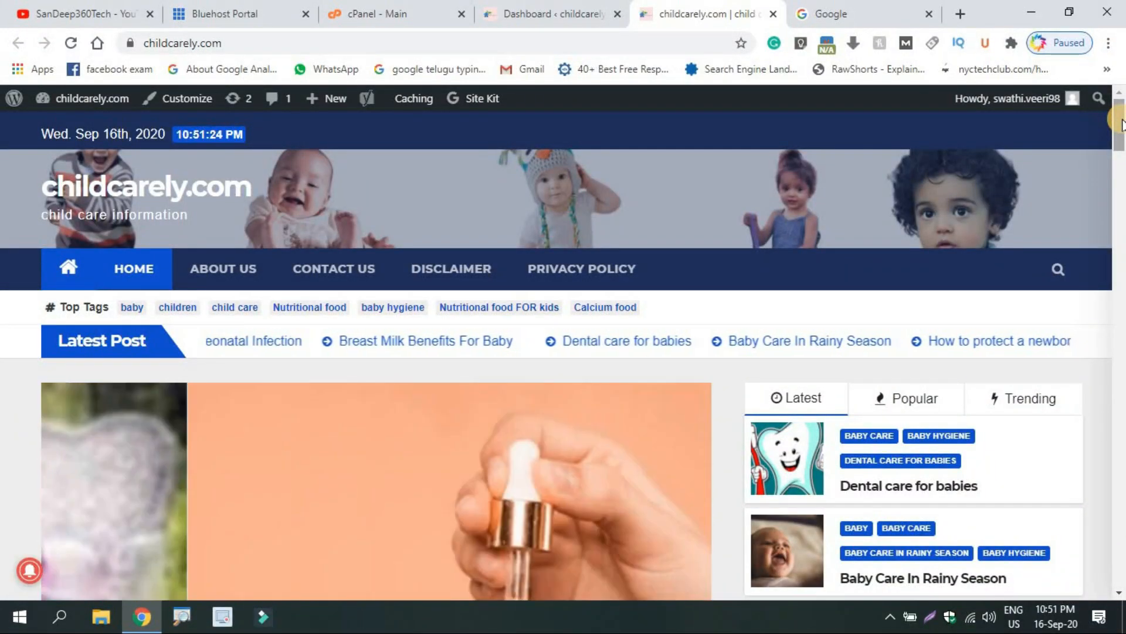
left_click_drag(1122, 135, 1117, 363)
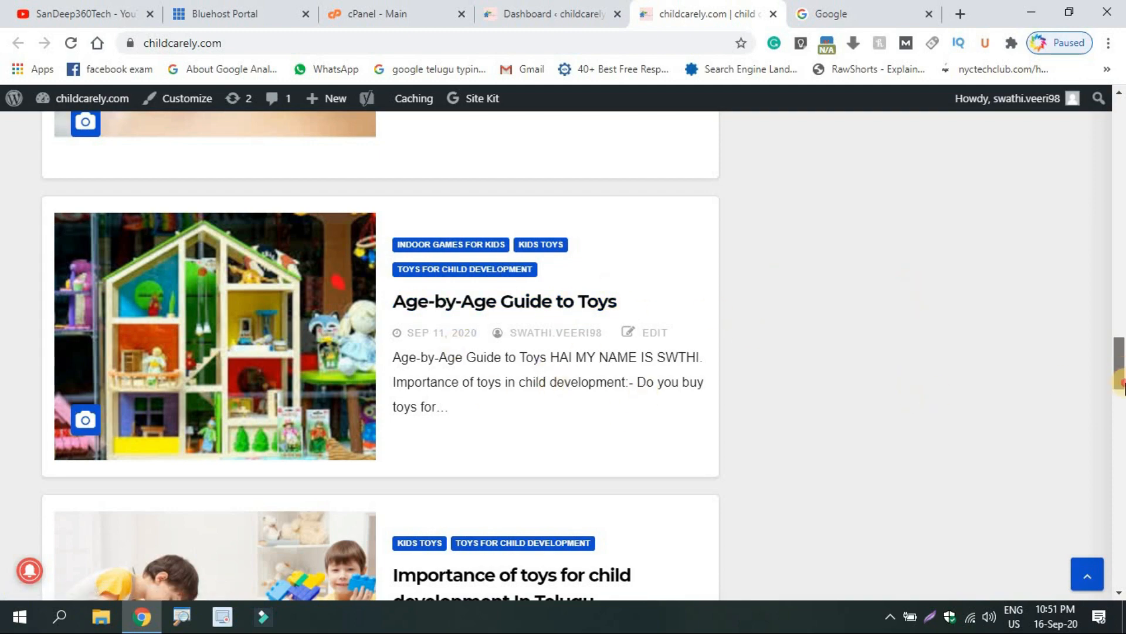
scroll(1120, 381, "down", 5)
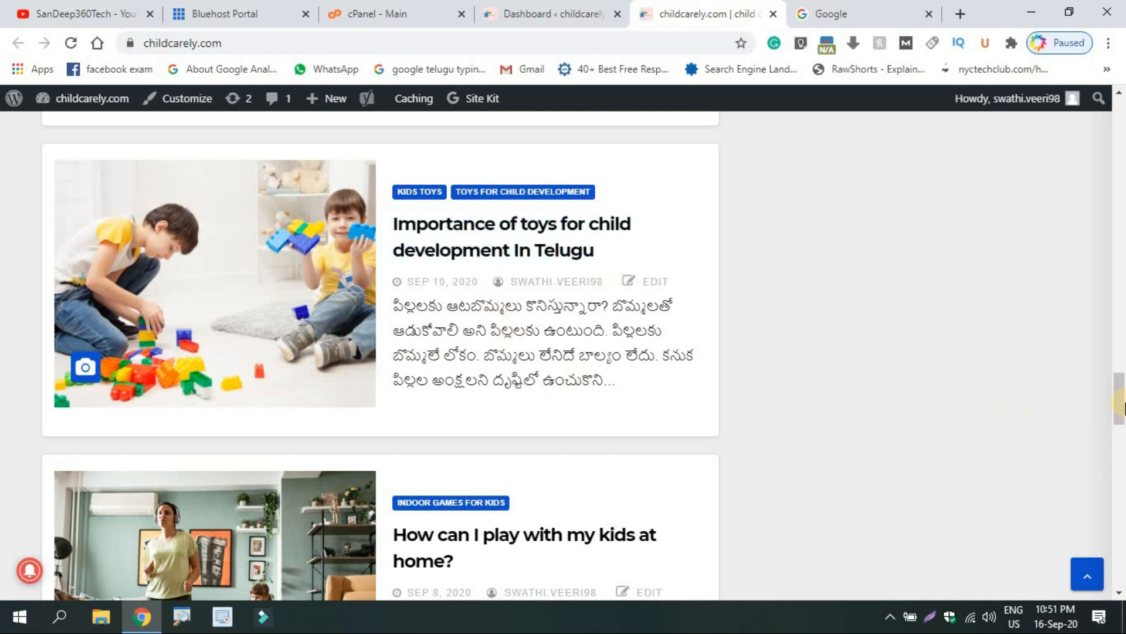
left_click_drag(1118, 394, 1118, 376)
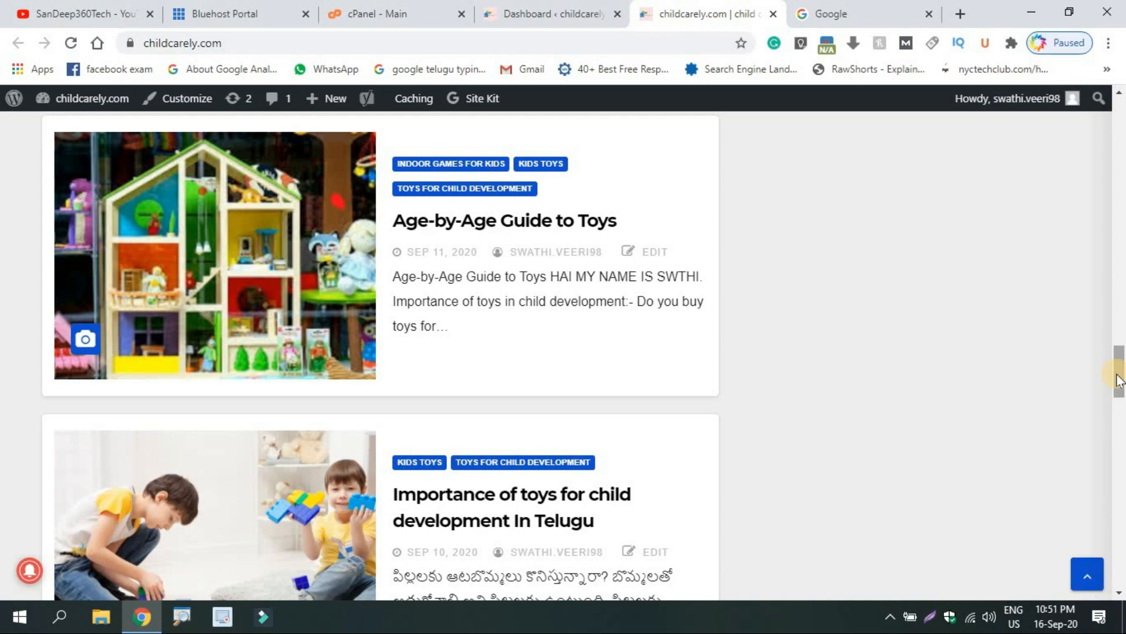
left_click_drag(1117, 378, 1120, 113)
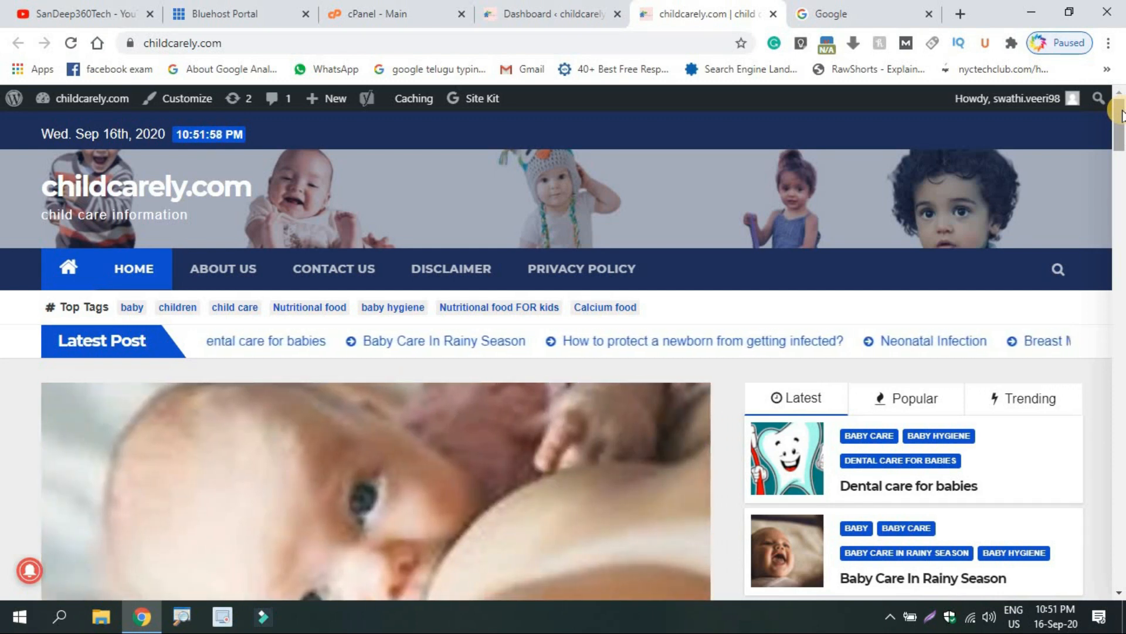
mouse_move(1122, 114)
left_mouse_down()
mouse_move(1121, 229)
mouse_move(1122, 96)
left_mouse_up()
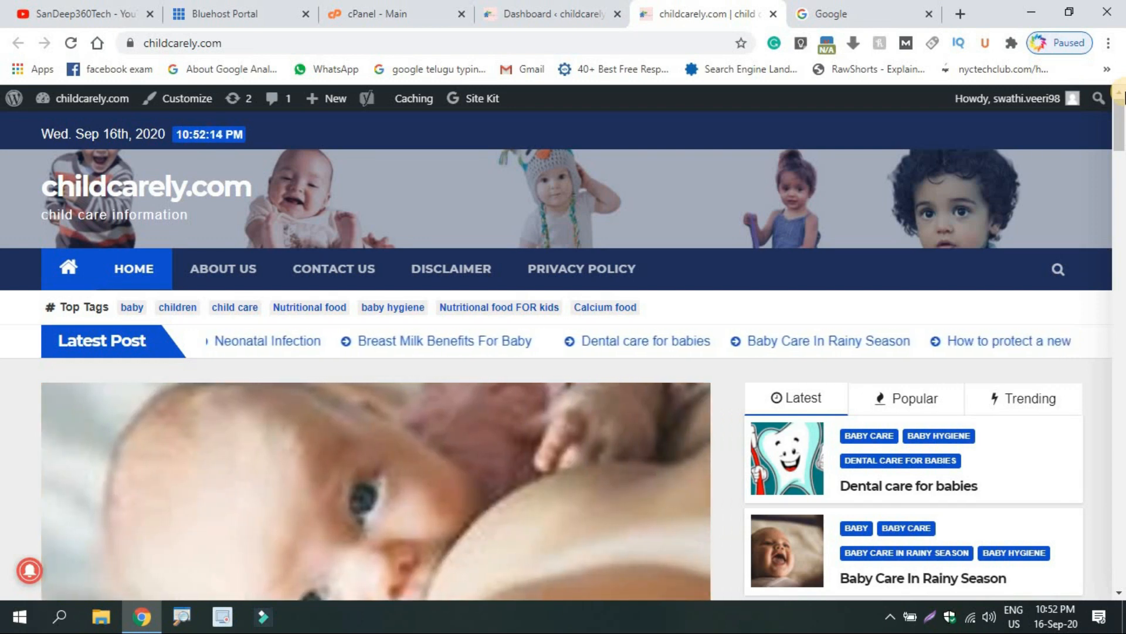
left_click_drag(1120, 114, 1120, 115)
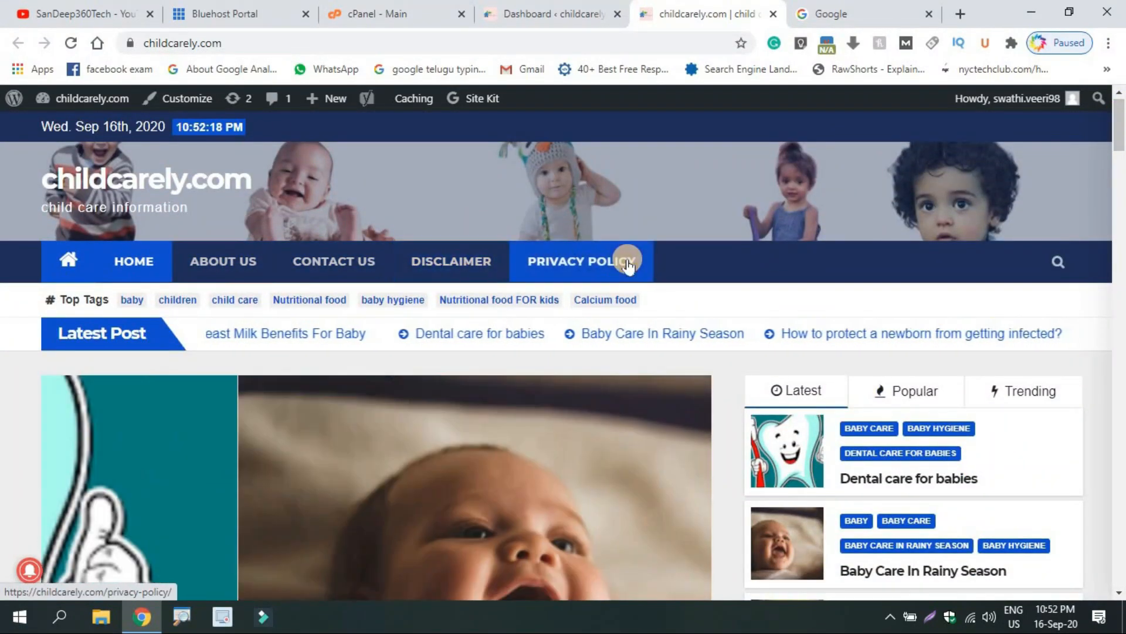
Look over the YouTube channel page, the hosting pages for childcarely.com, its WordPress dashboard and its homepage.
mouse_move(1122, 137)
left_mouse_down()
mouse_move(1124, 173)
mouse_move(1115, 134)
left_mouse_up()
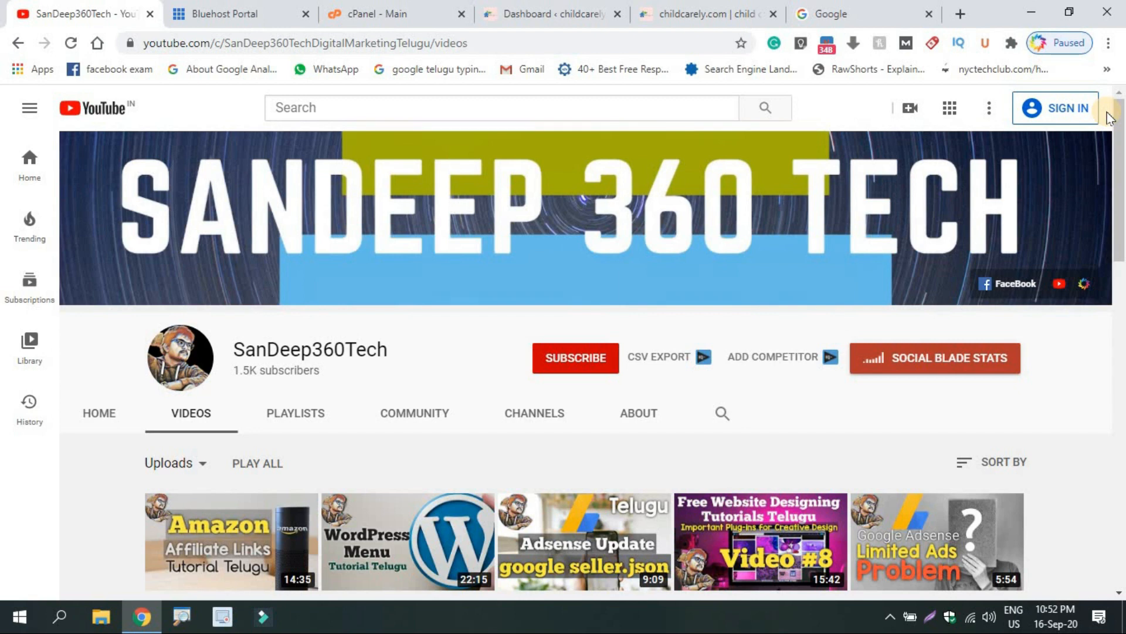
mouse_move(1122, 117)
left_mouse_down()
mouse_move(1121, 129)
mouse_move(1100, 116)
left_mouse_up()
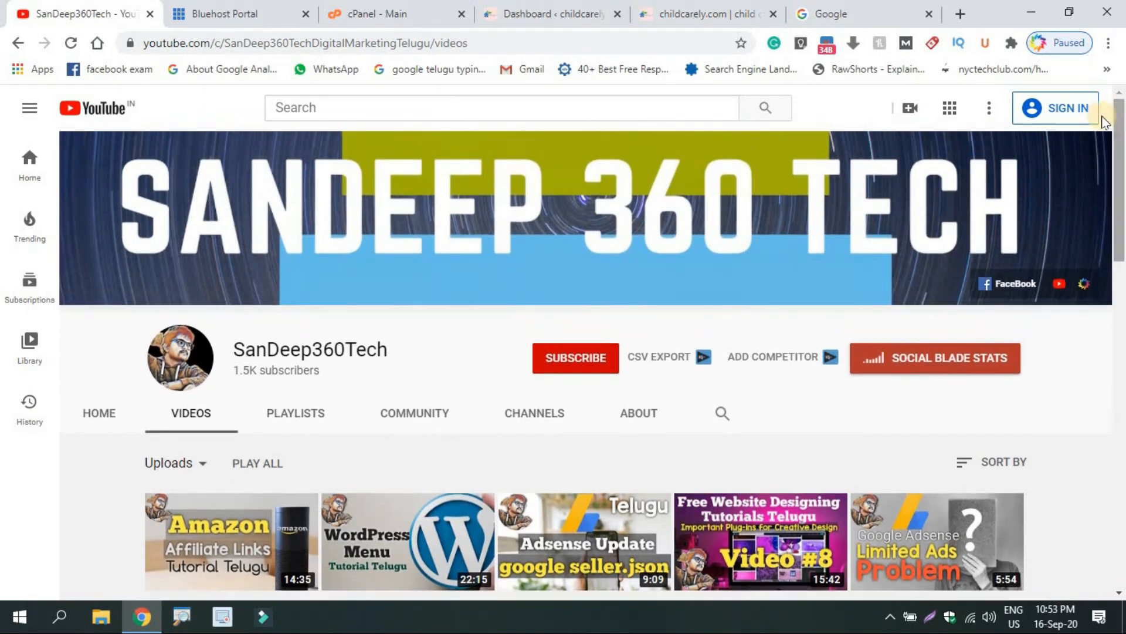
left_click(283, 7)
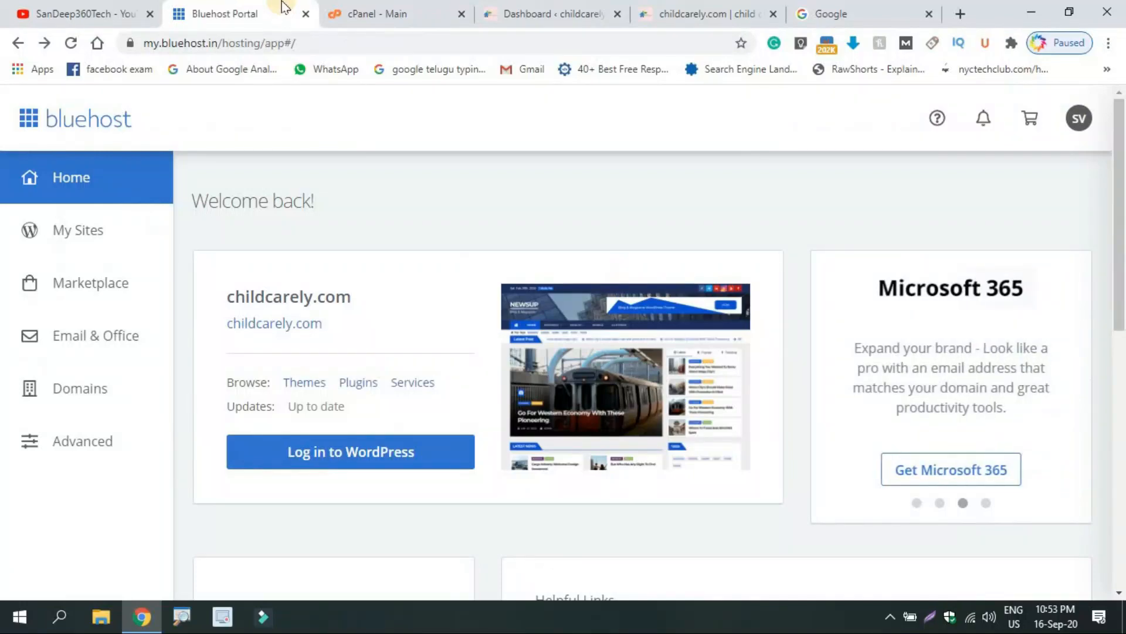
left_click(371, 9)
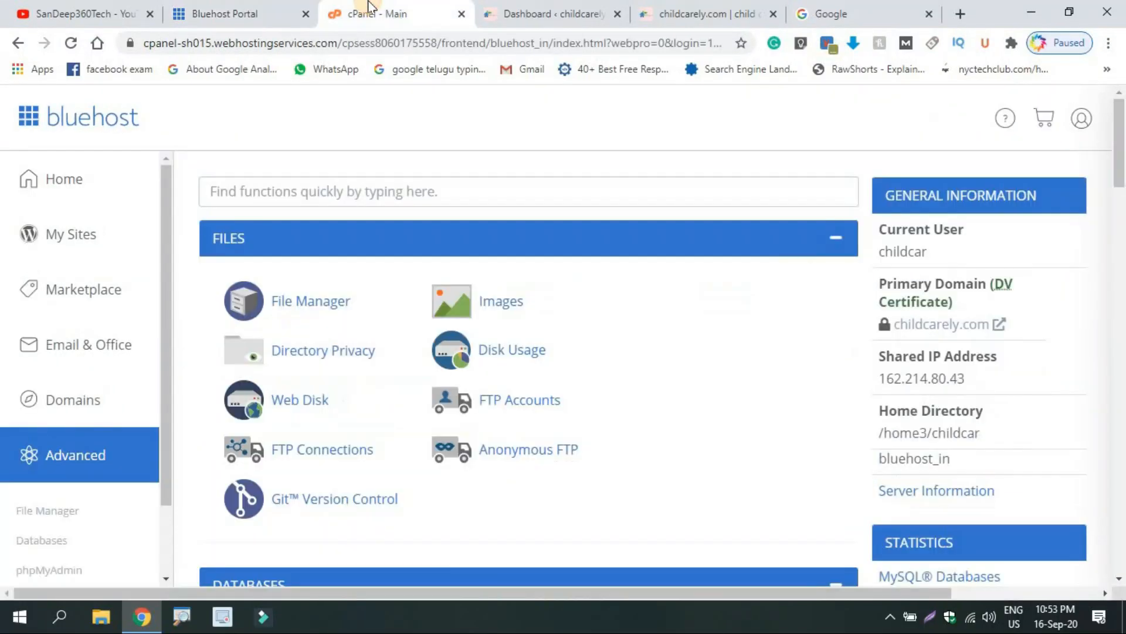
left_click(501, 8)
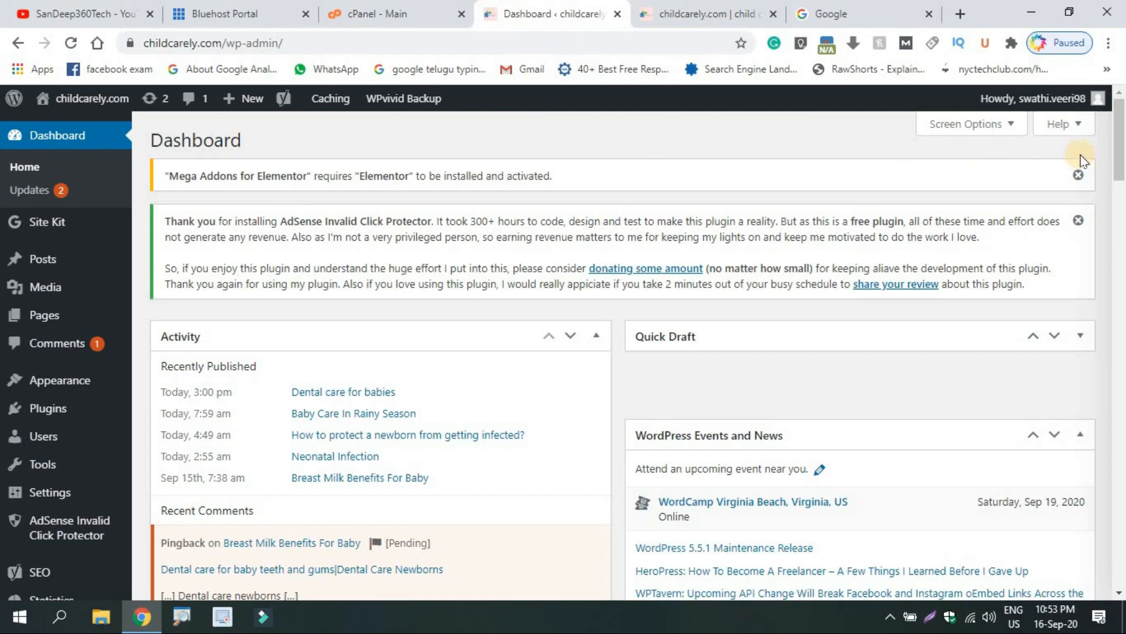
scroll(1118, 201, "down", 20)
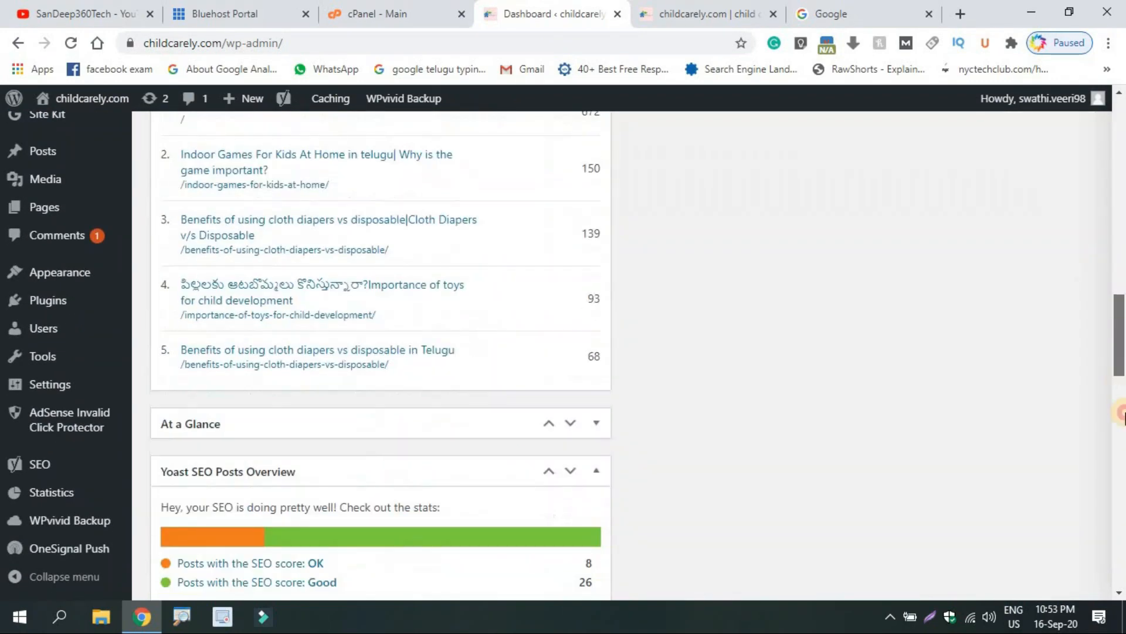
left_click_drag(1121, 394, 1120, 129)
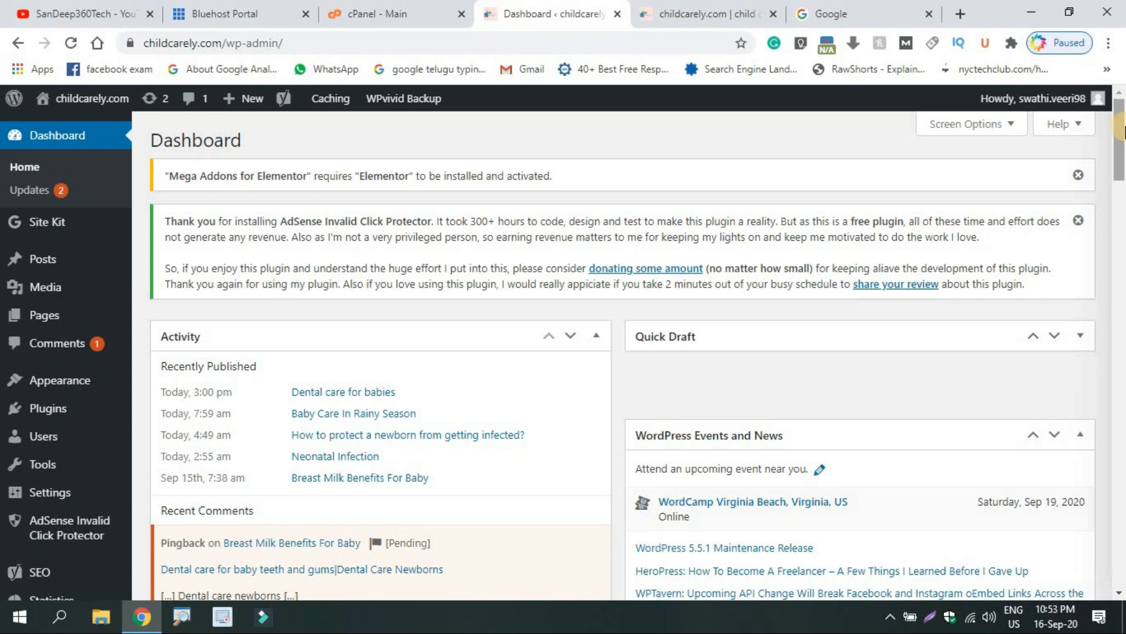
left_click(698, 8)
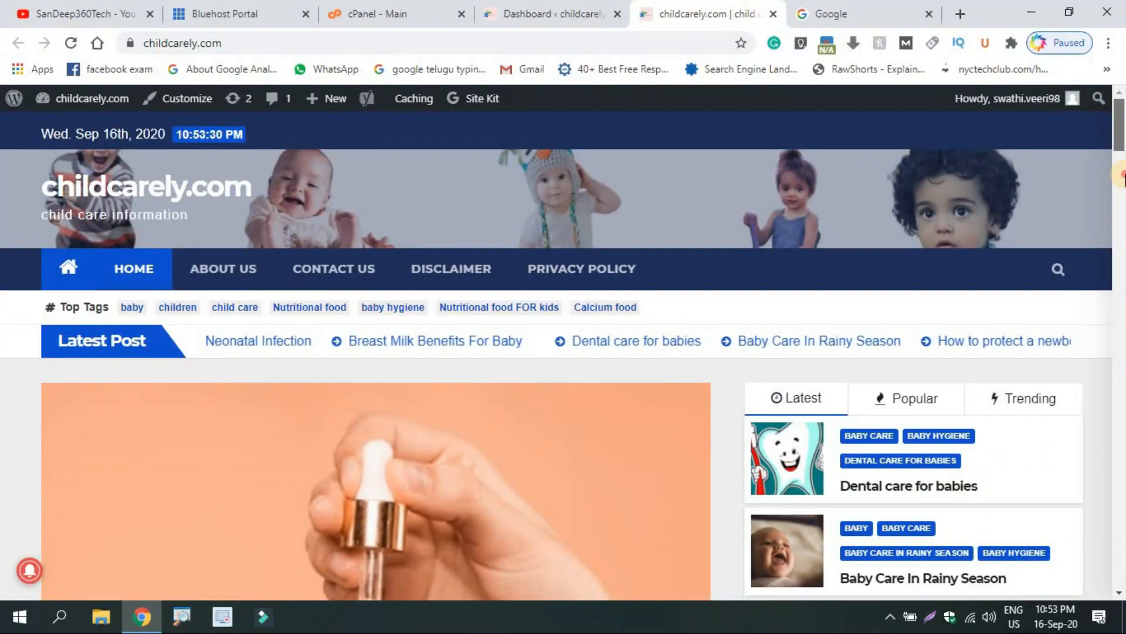
left_click_drag(1121, 132, 1089, 83)
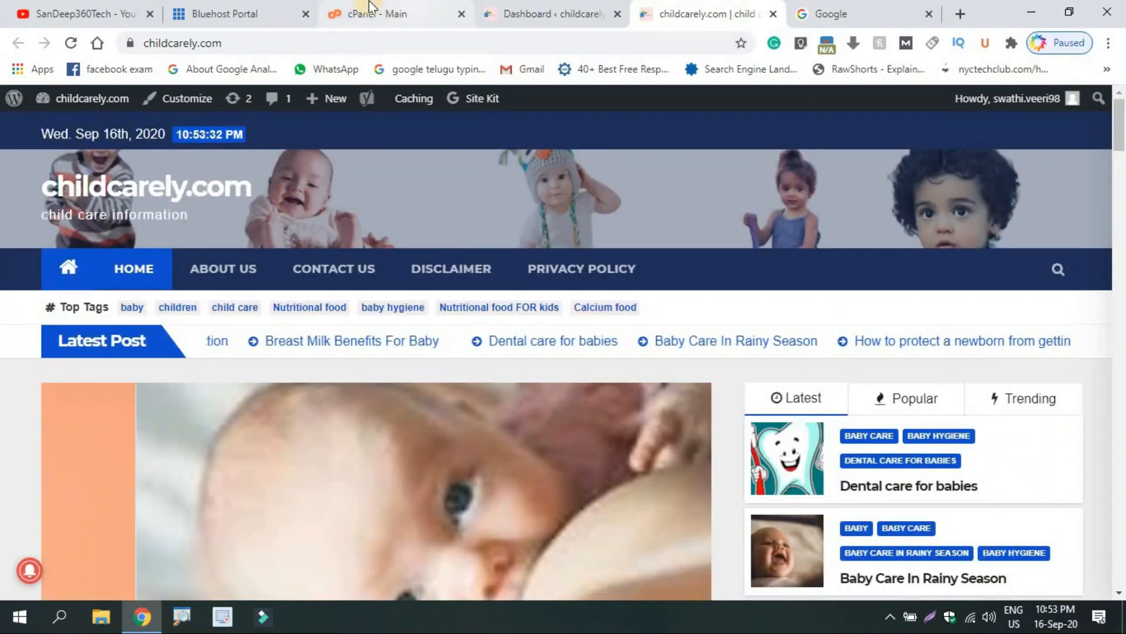
Open the WordPress installation form in the Softaculous Apps Installer from the Bluehost cPanel's Software section.
left_click(294, 7)
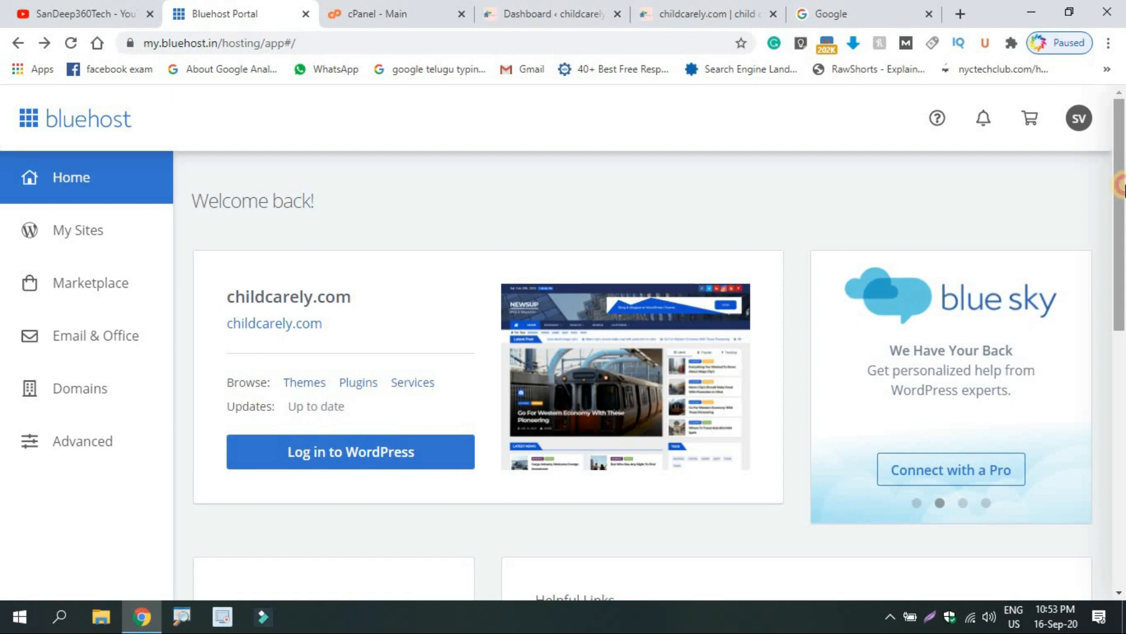
left_click_drag(1121, 187, 1031, 322)
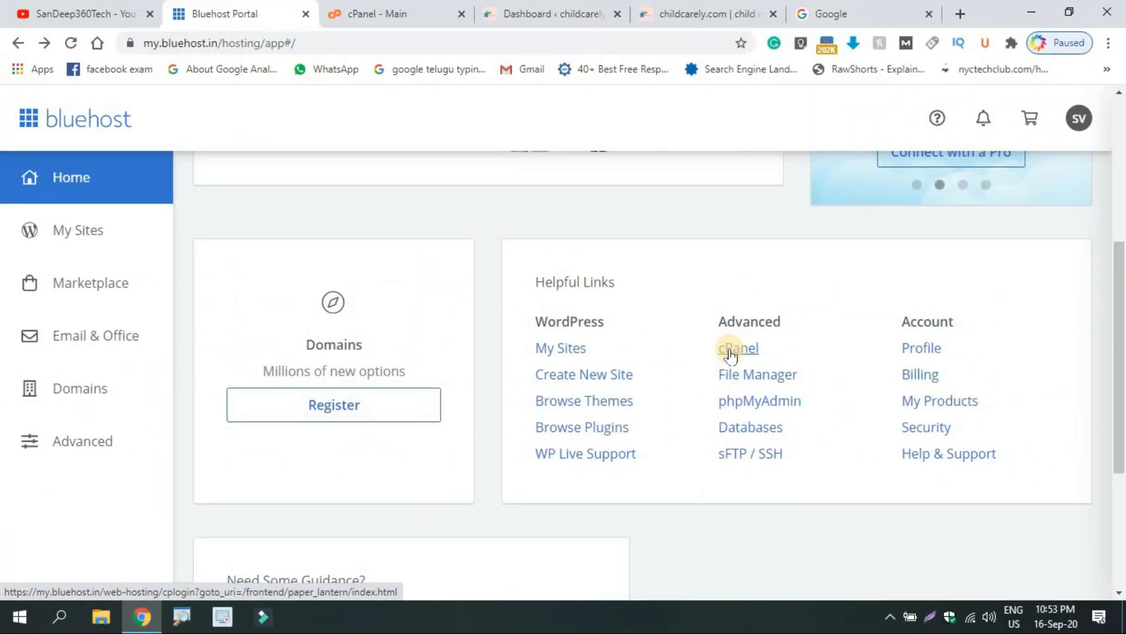
left_click(359, 7)
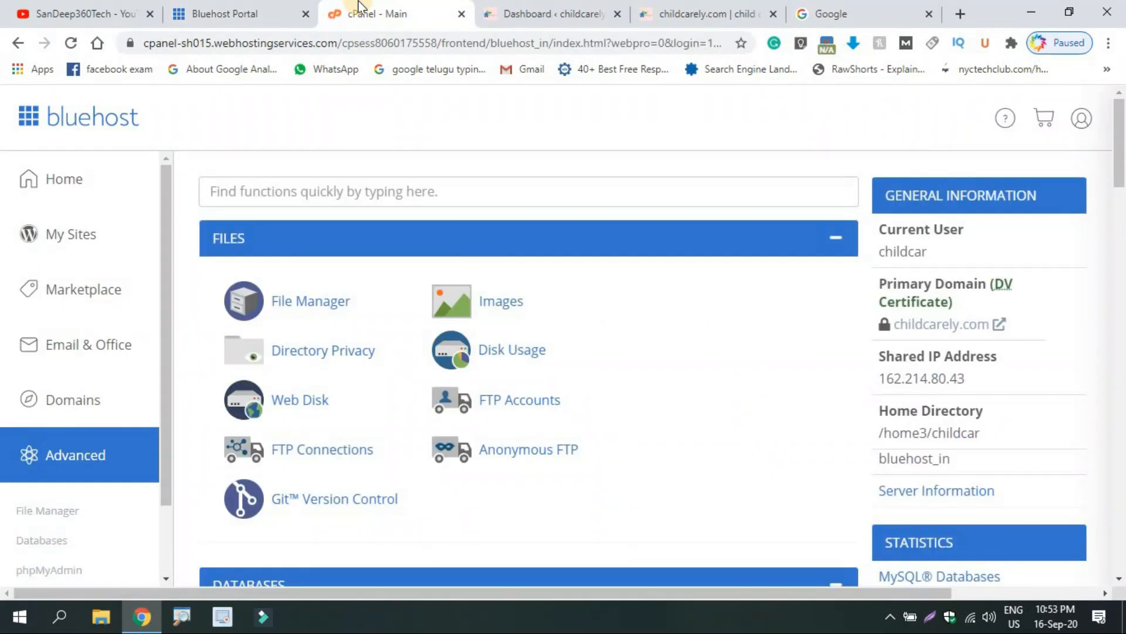
left_click_drag(1122, 136, 1112, 432)
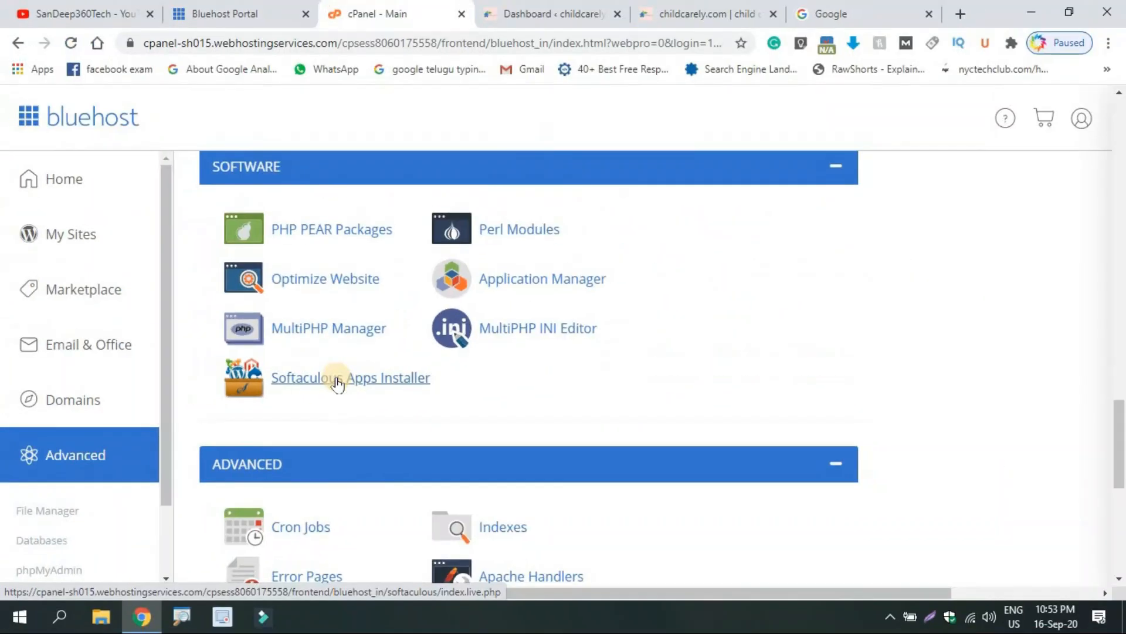
left_click(337, 382)
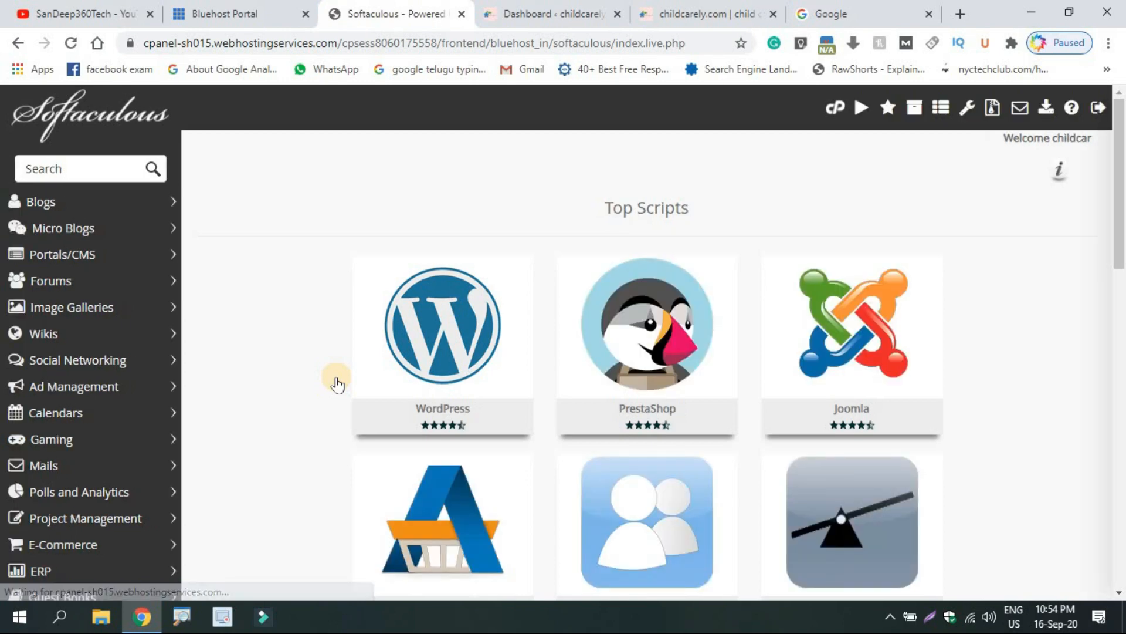
left_click(380, 372)
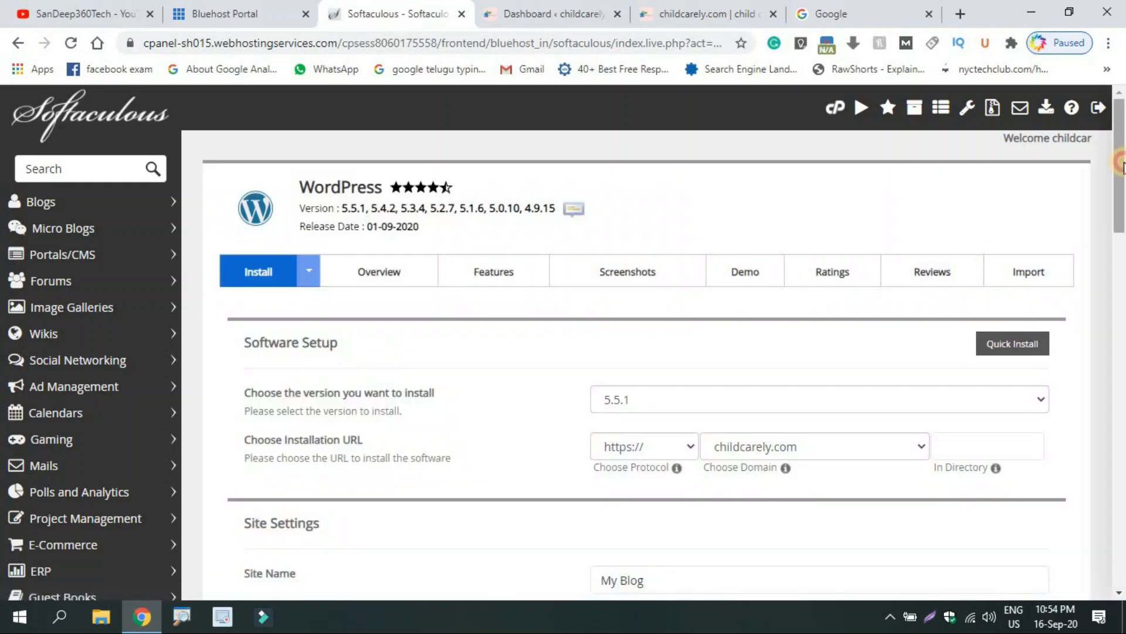
scroll(1122, 166, "down", 3)
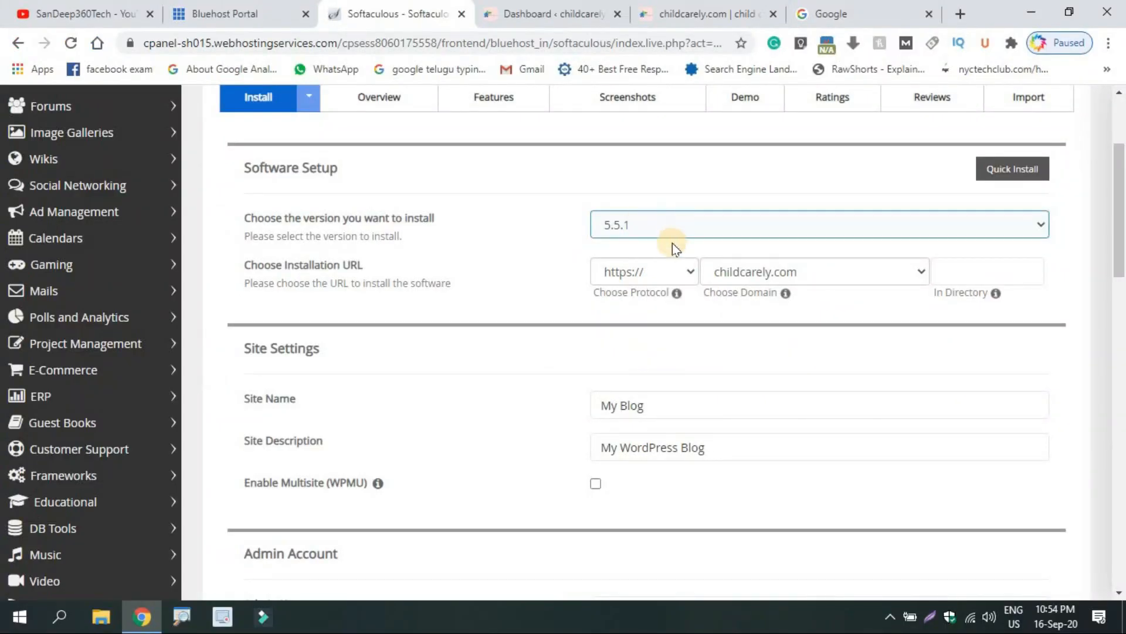
left_click(716, 276)
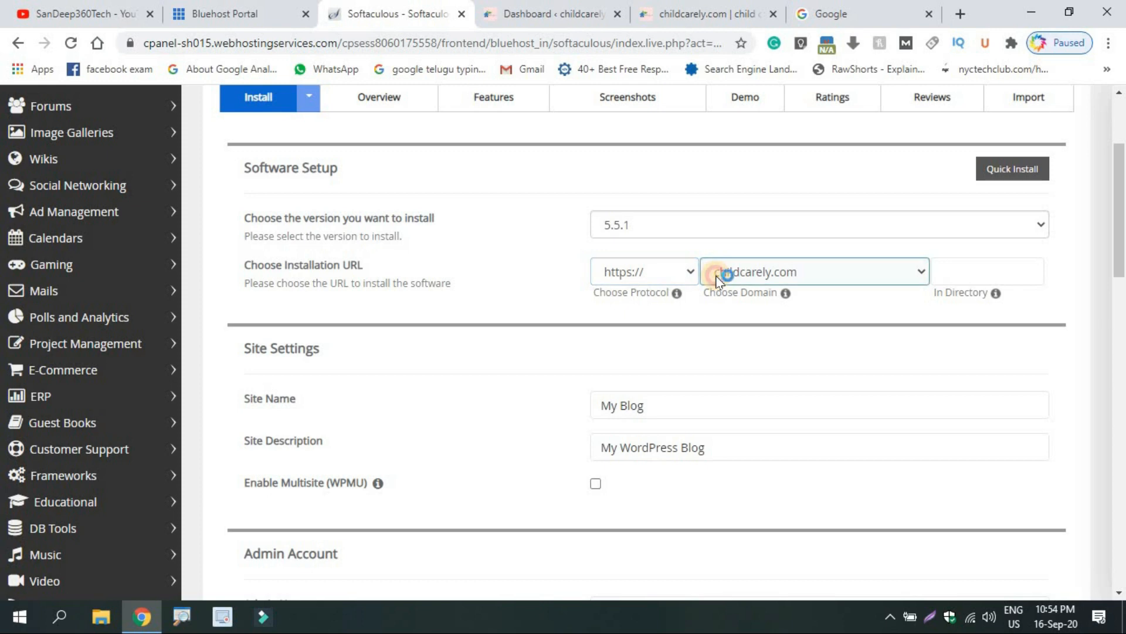
left_click(653, 271)
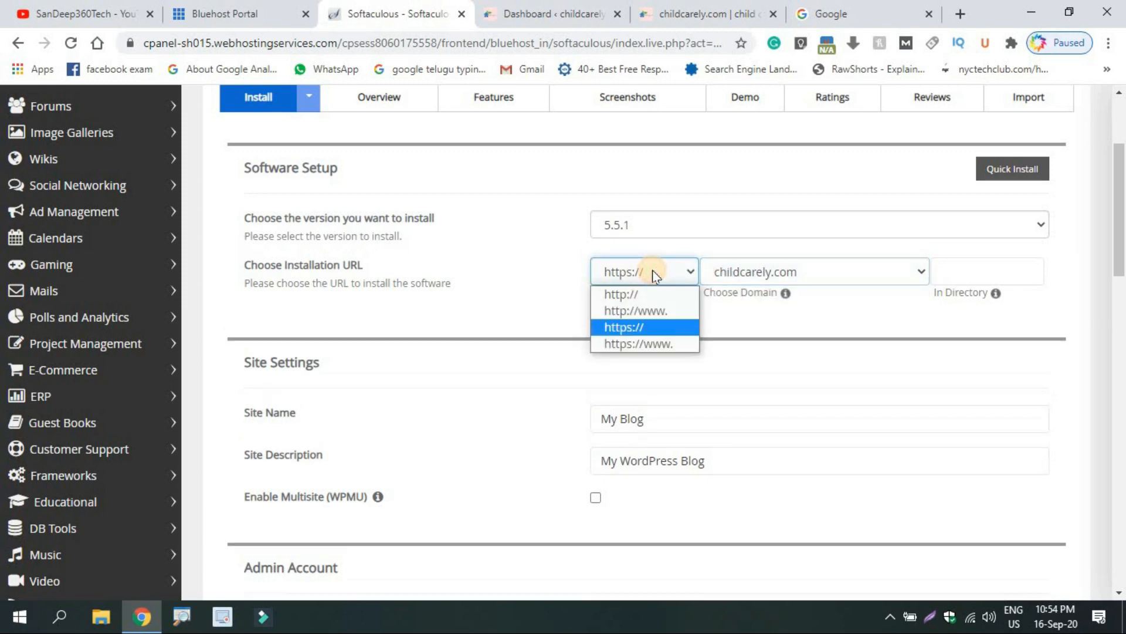
left_click(642, 346)
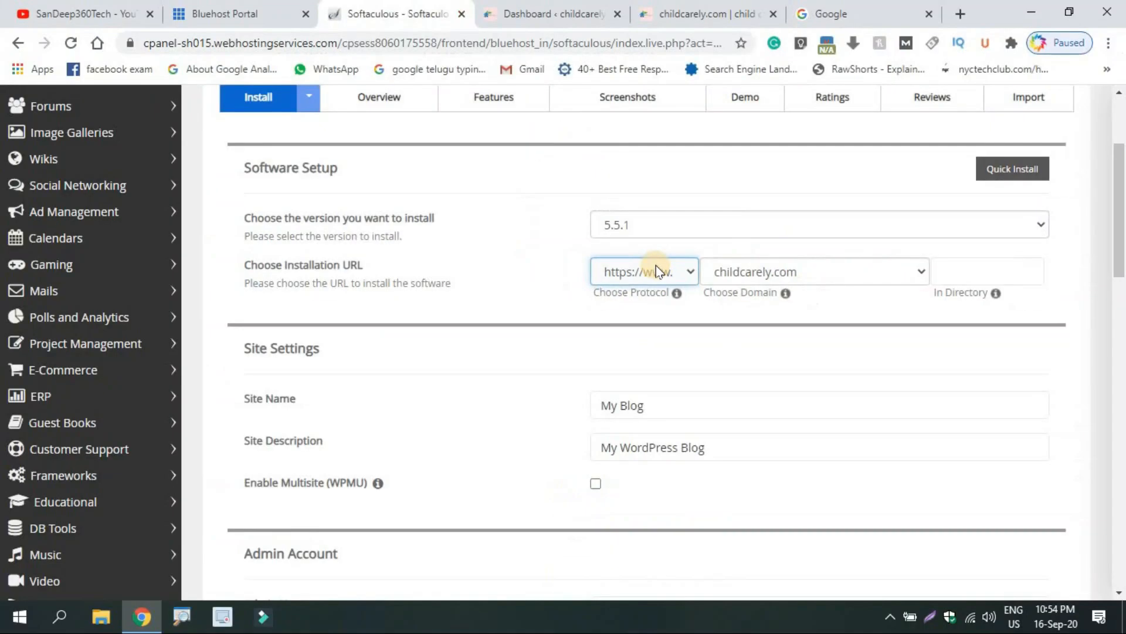
left_click(966, 272)
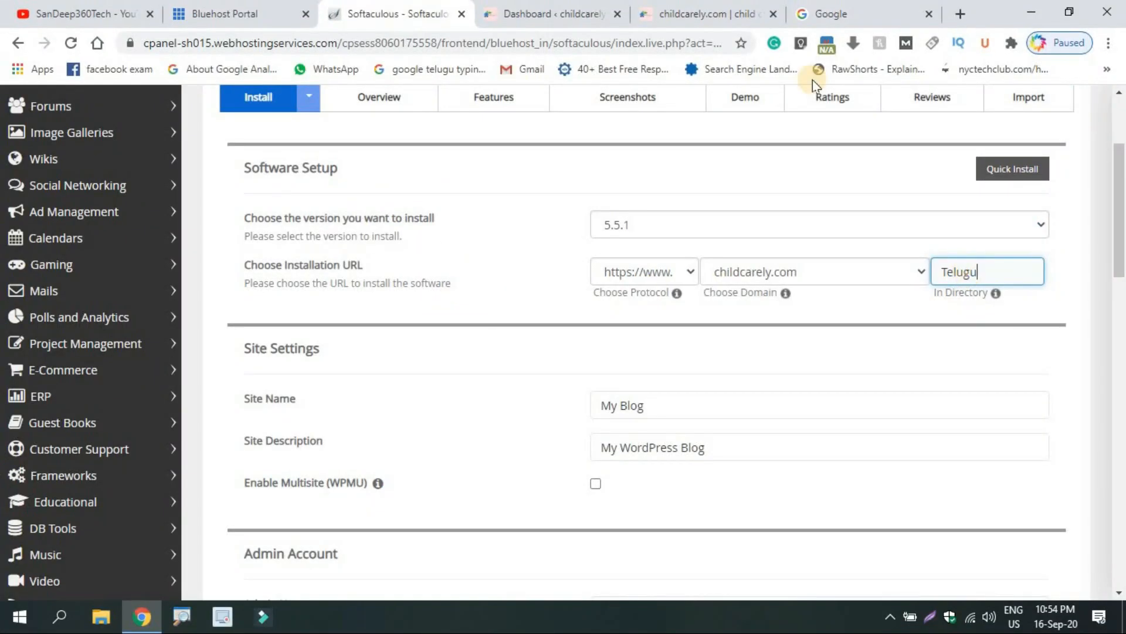
left_click(693, 13)
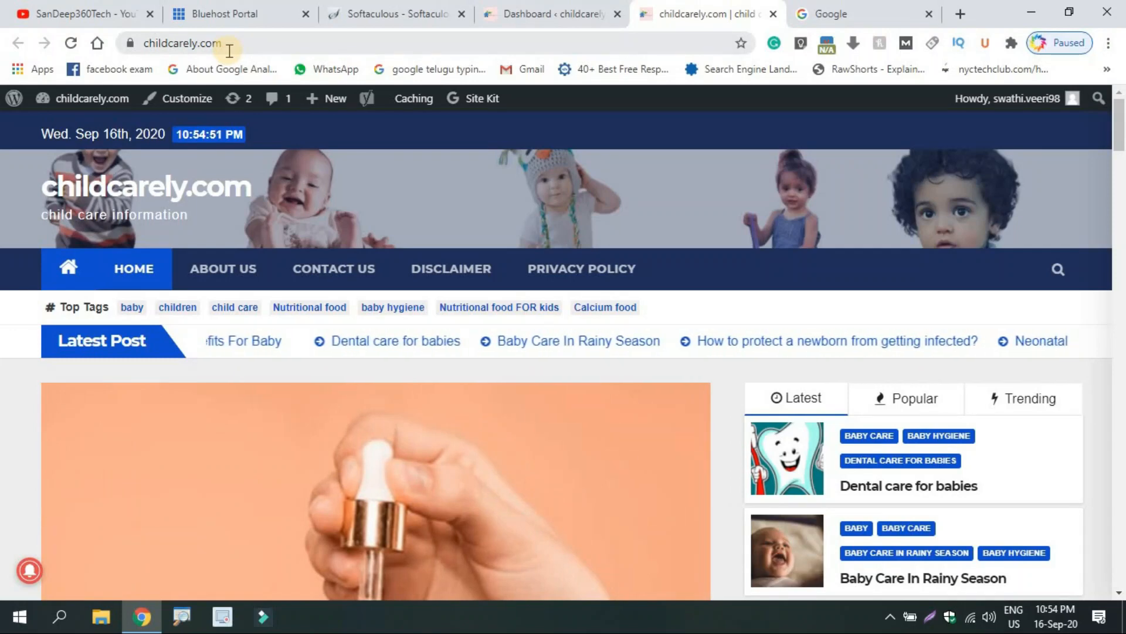
left_click(250, 8)
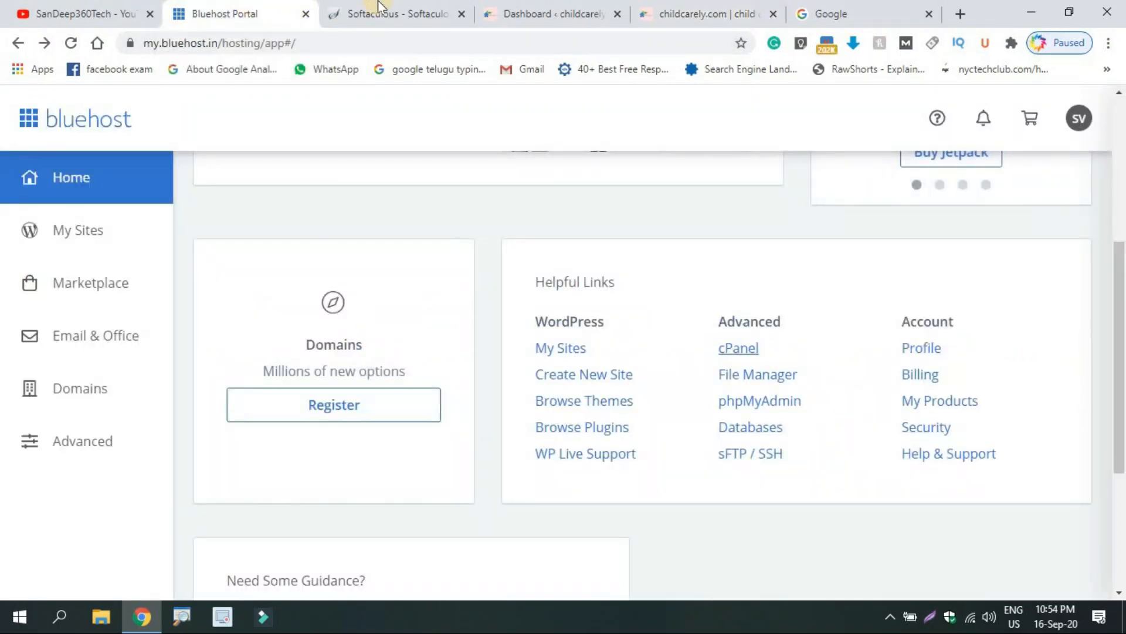
left_click(364, 13)
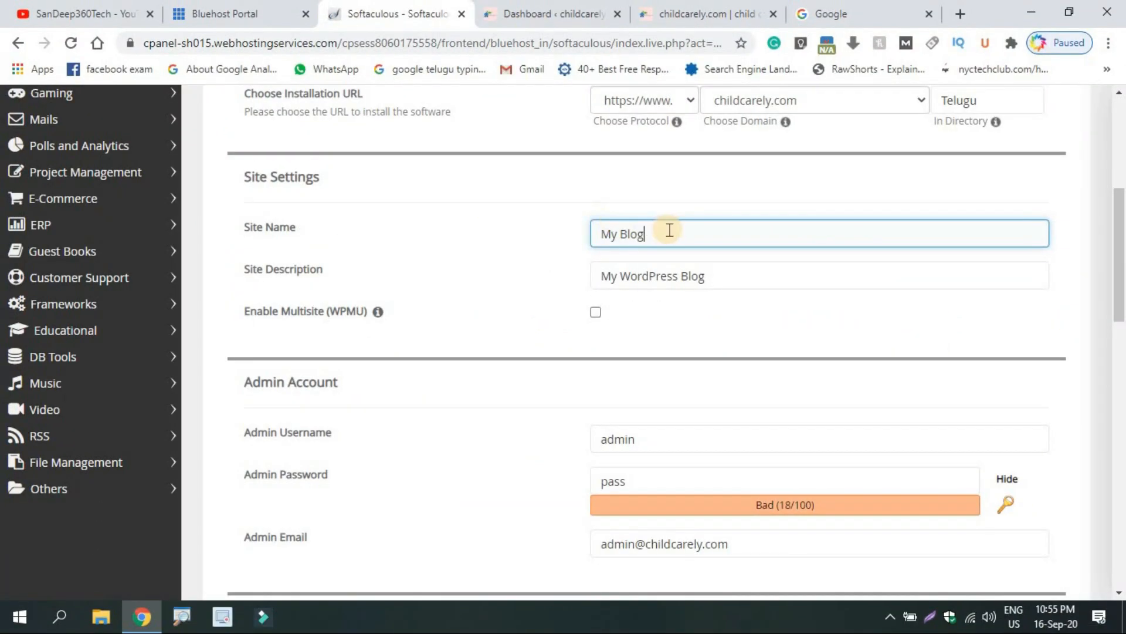
Set the Site Name to childcarely, copied from the address of the childcarely.com homepage.
left_click(710, 13)
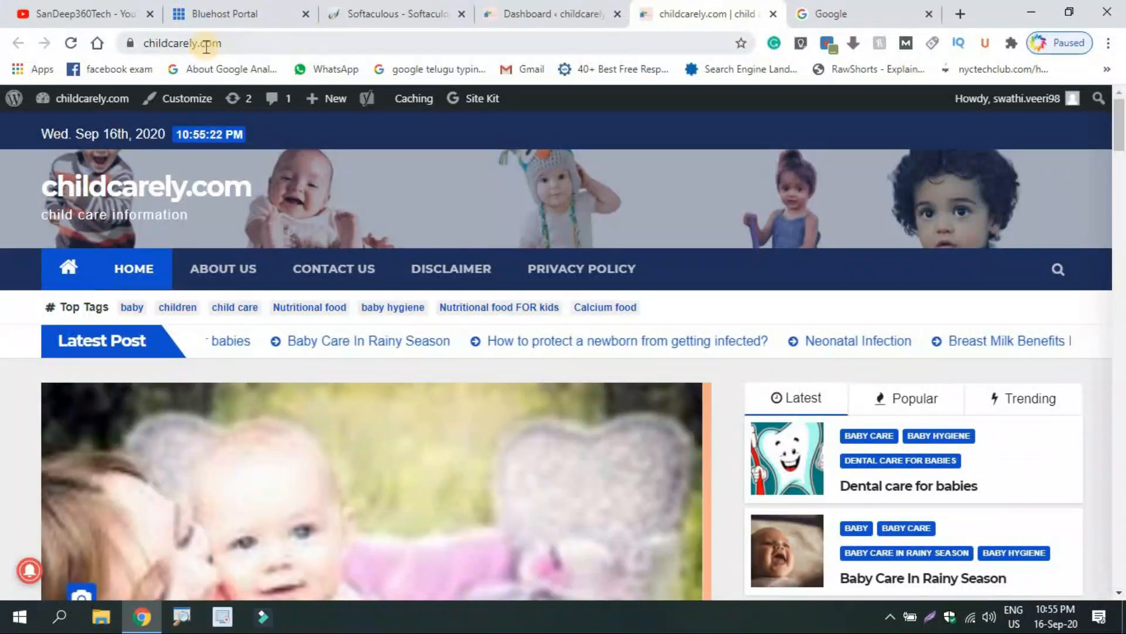
double_click(188, 43)
key("ctrl+c")
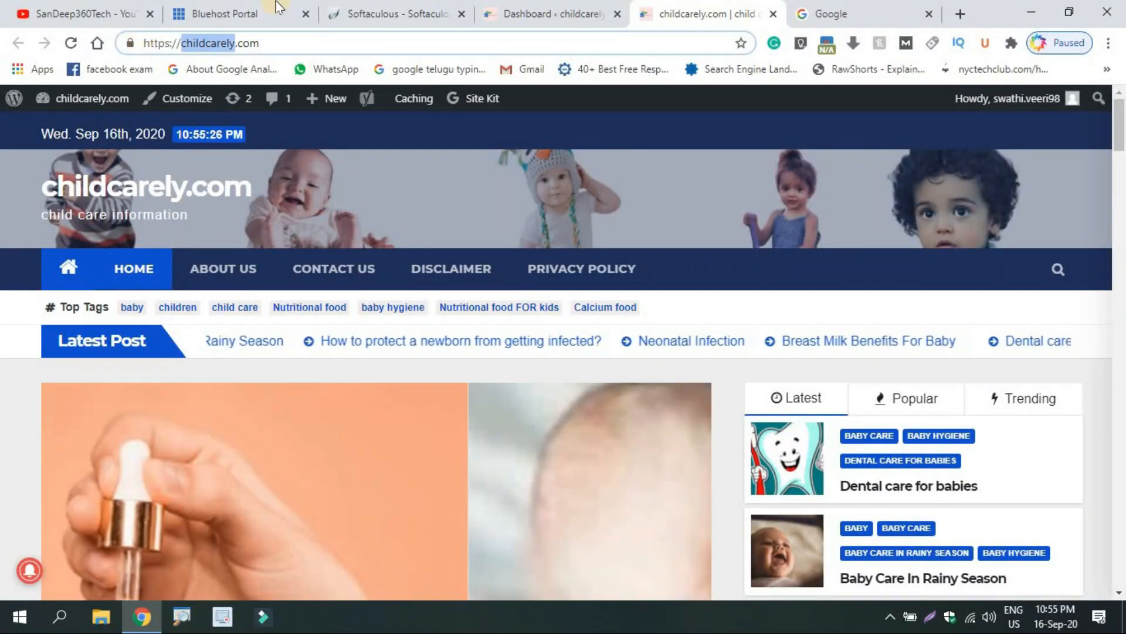
left_click(387, 13)
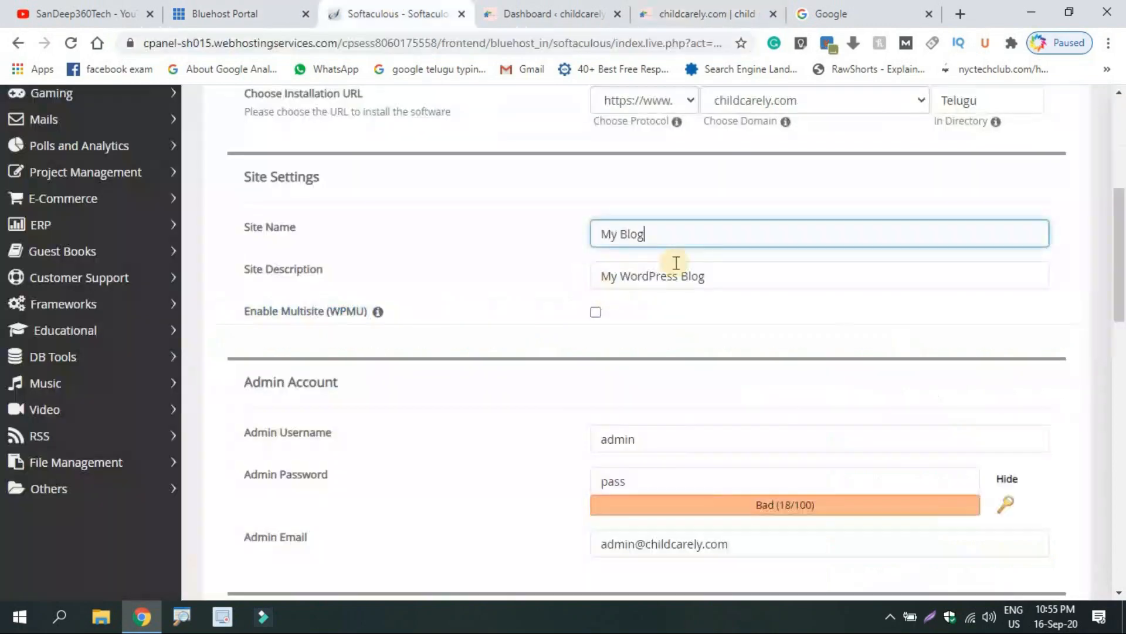
triple_click(724, 245)
key("ctrl+v")
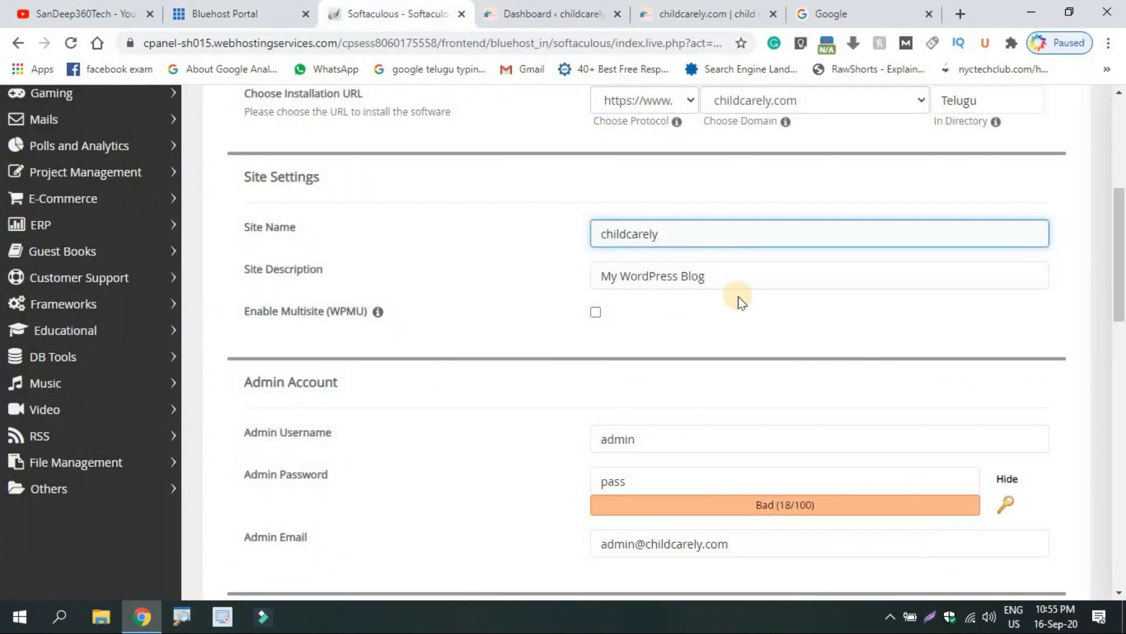
Set the Site Description to "child care information", copied from the tagline on the childcarely.com homepage.
left_click(734, 273)
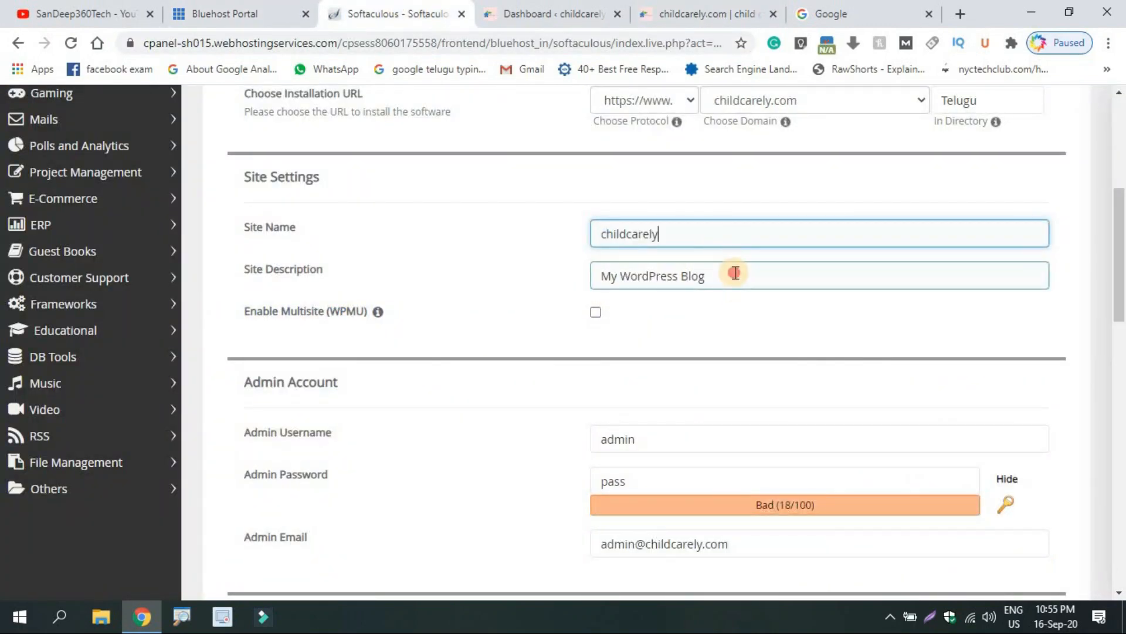
left_click(709, 13)
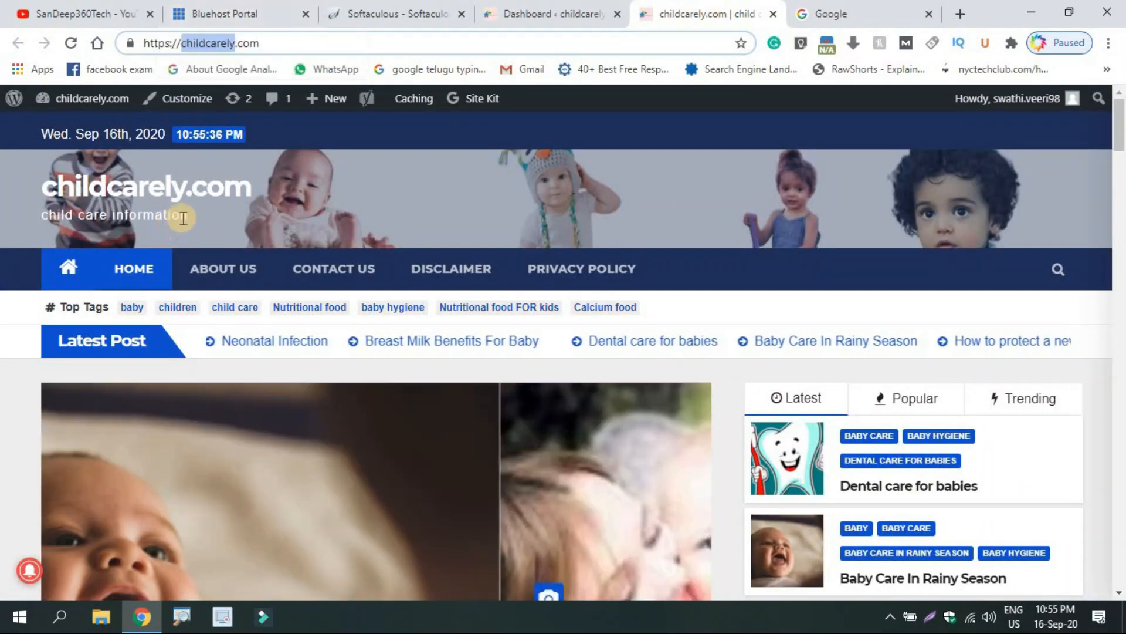
left_click_drag(184, 217, 43, 208)
key("ctrl+c")
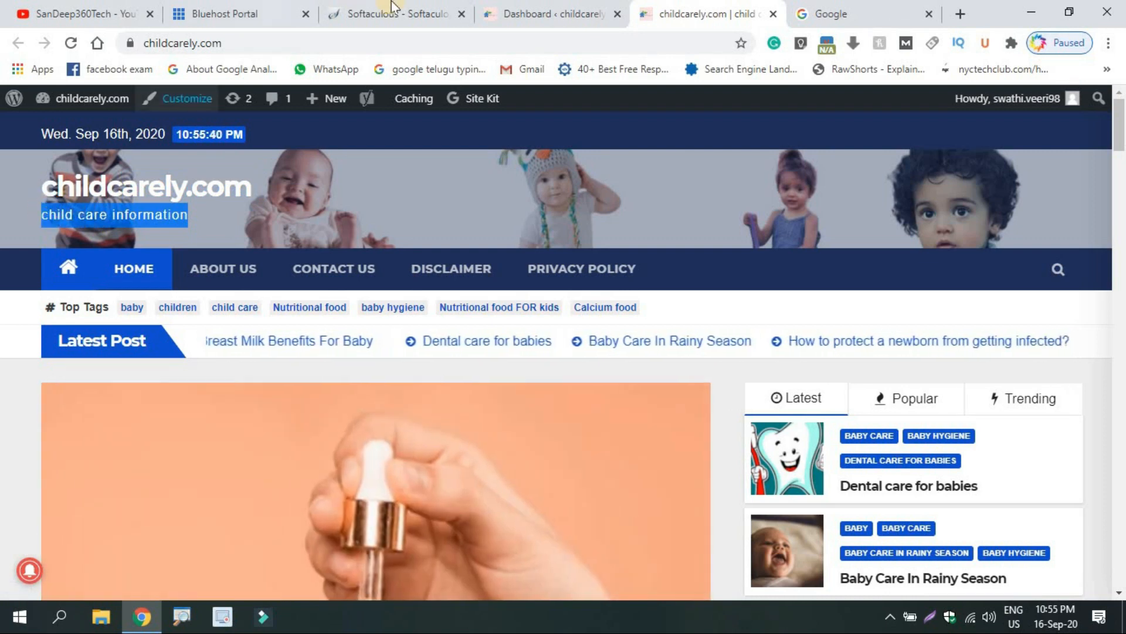
left_click(392, 6)
triple_click(741, 264)
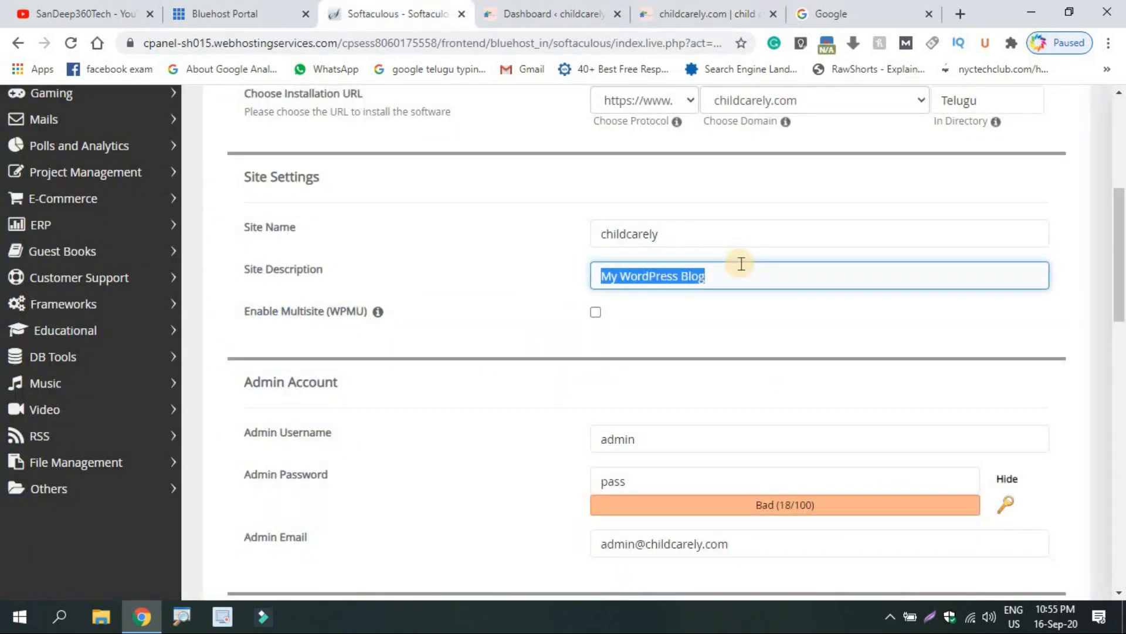
key("ctrl+v")
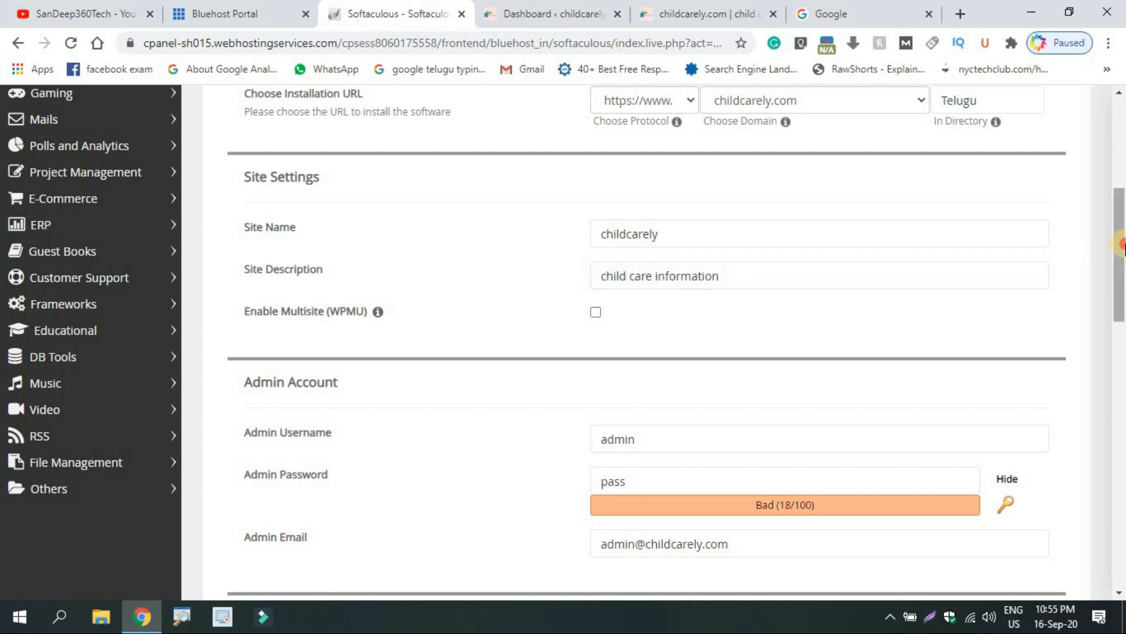
Fill in the Admin Account section with an admin username, a strong admin password and the admin e-mail.
scroll(1122, 246, "down", 3)
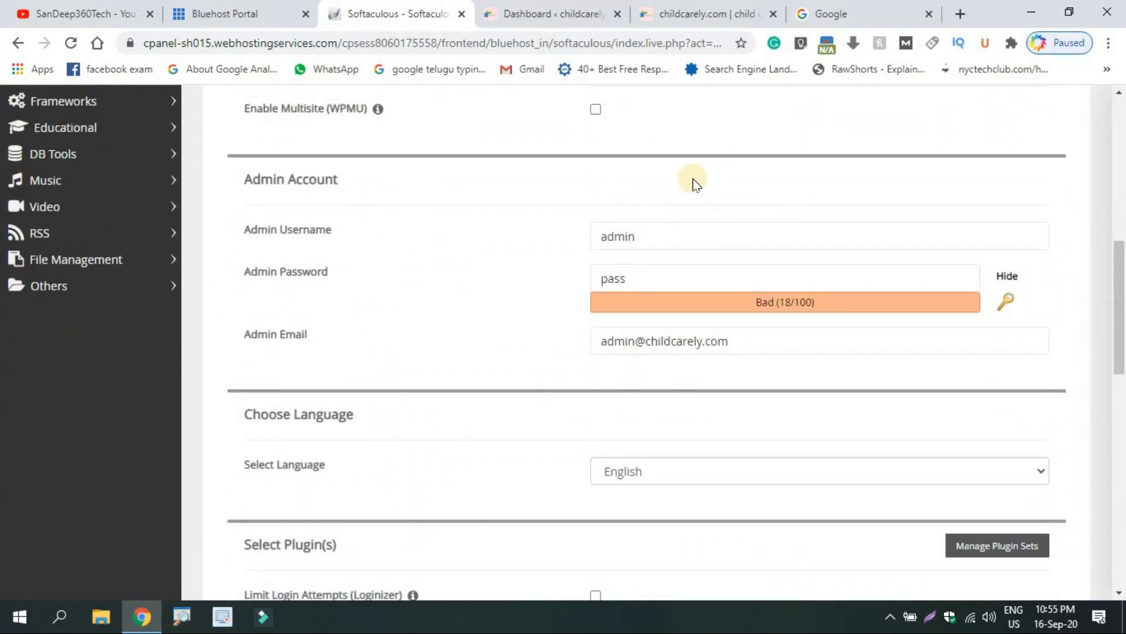
left_click(704, 14)
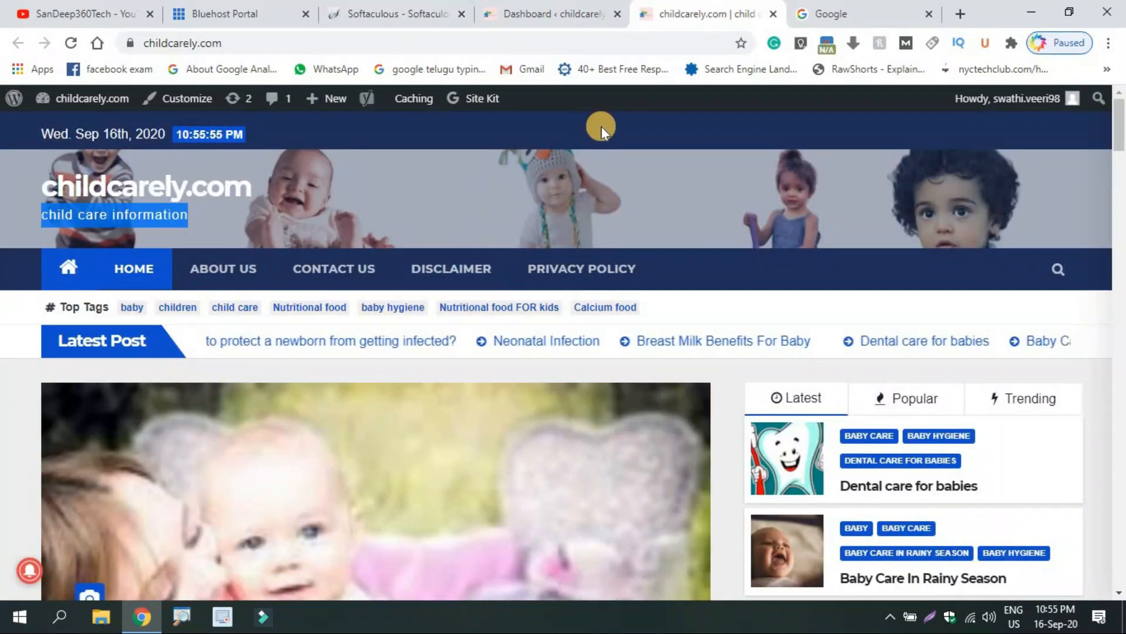
left_click(237, 12)
left_click(343, 9)
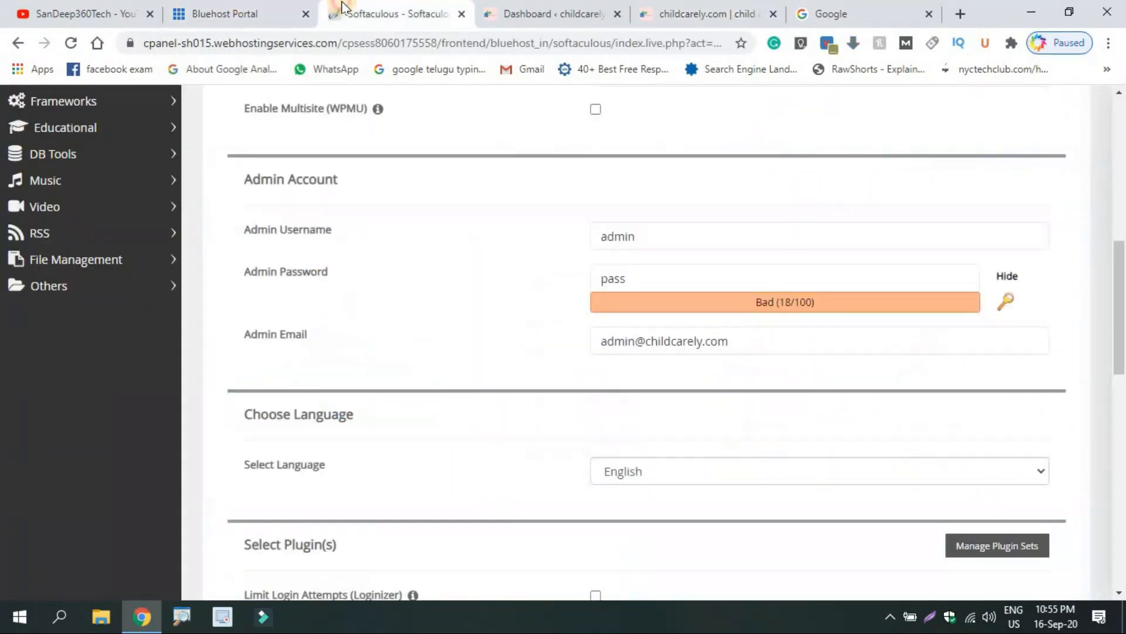
left_click(709, 237)
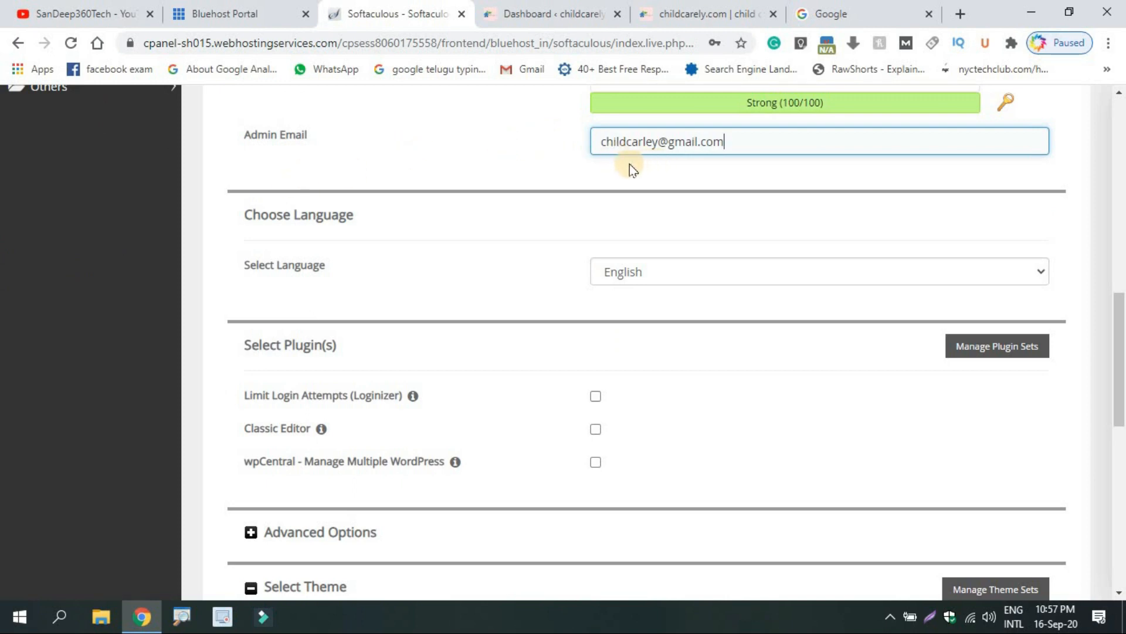
left_click(872, 186)
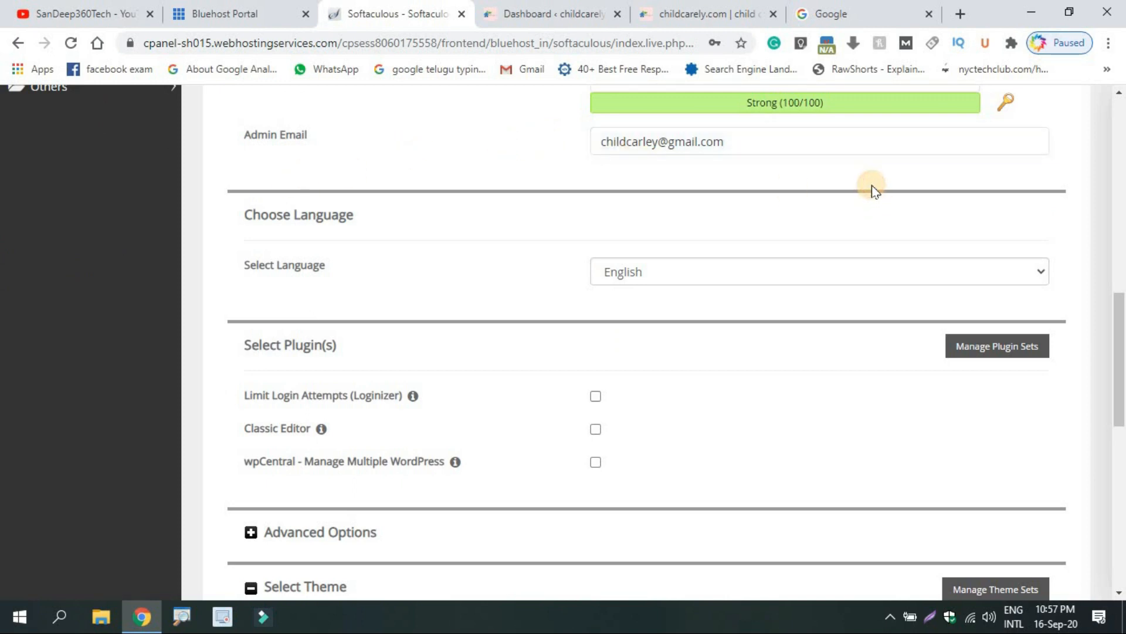
Include the Limit Login Attempts (Loginizer) and Classic Editor plugins in the installation.
left_click_drag(1115, 305, 1120, 348)
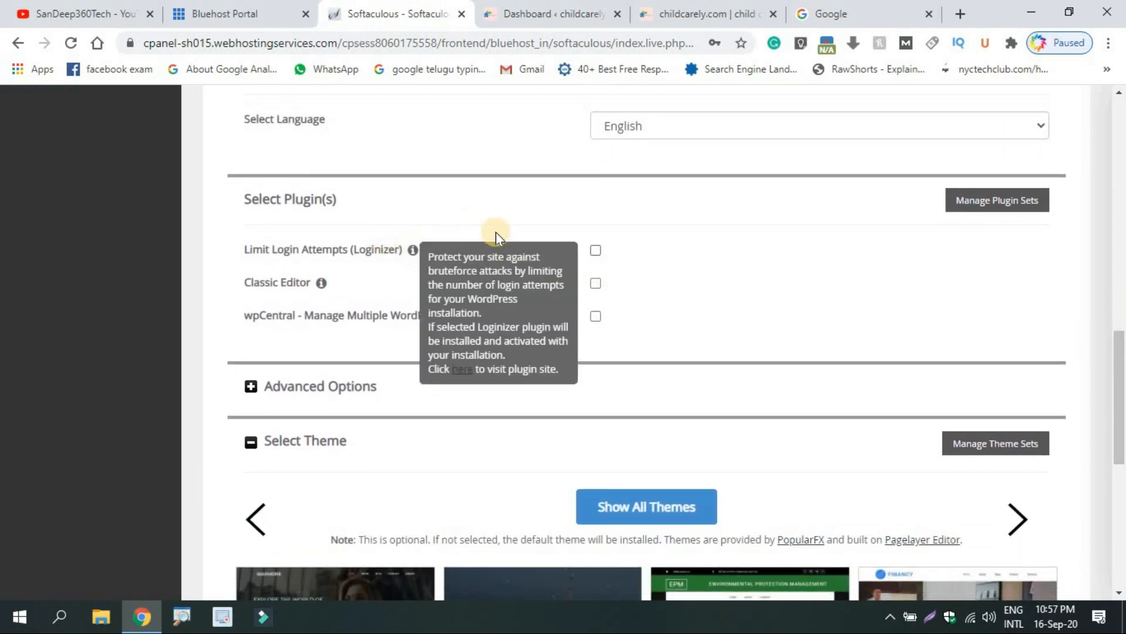
left_click(596, 250)
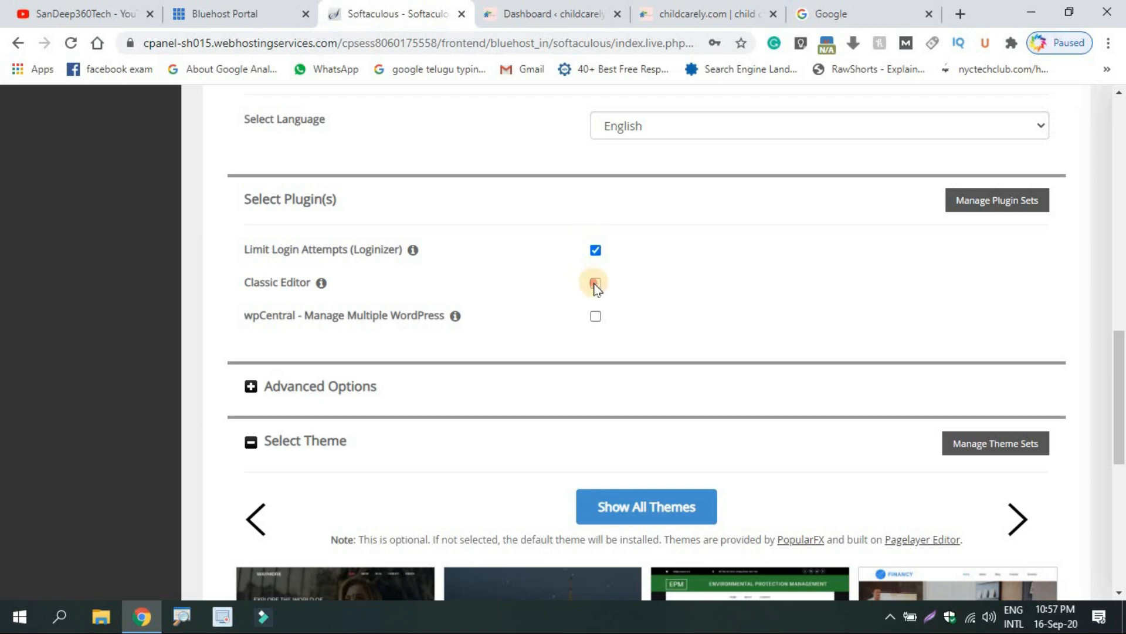
left_click(595, 283)
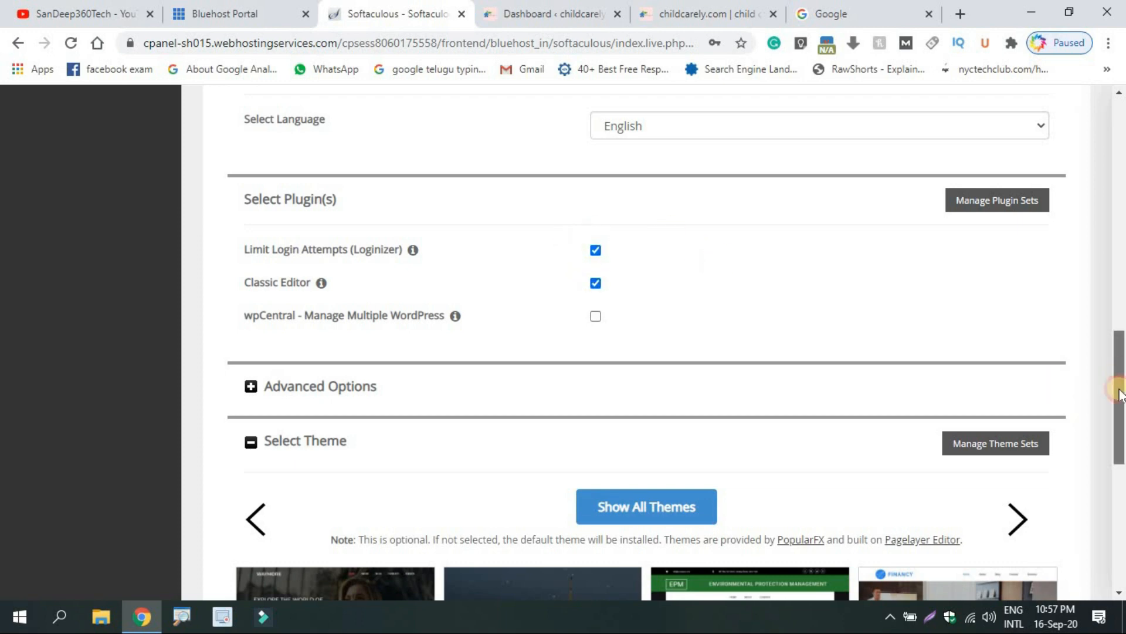
In the Advanced Options, set Auto Upgrade to minor versions only and enable auto upgrade for WordPress plugins and themes.
scroll(478, 241, "down", 3)
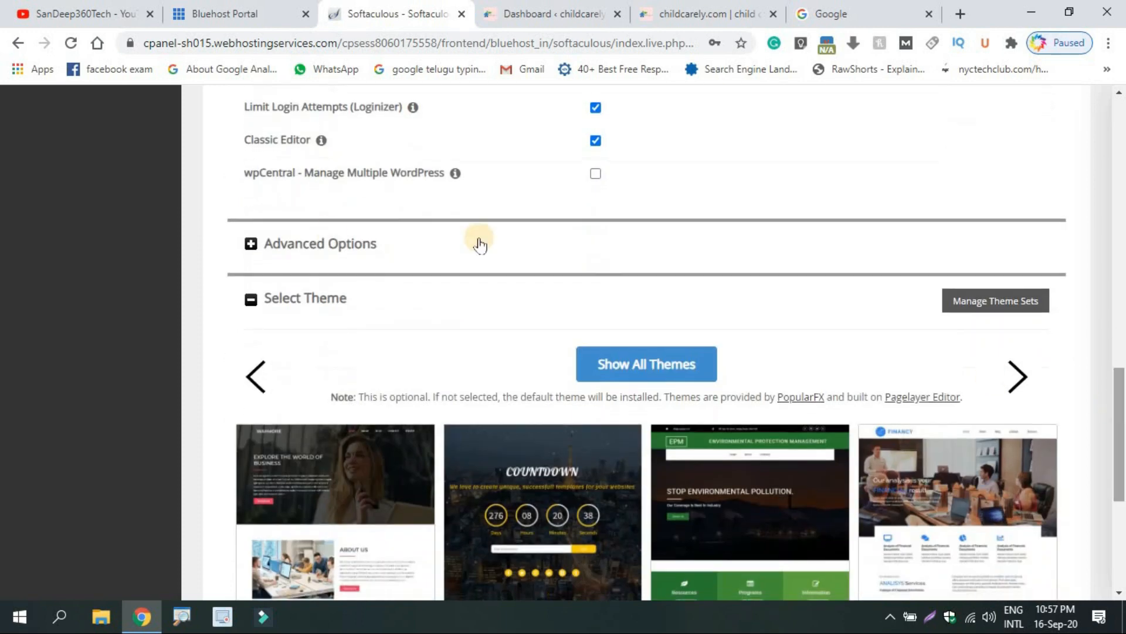
left_click(250, 245)
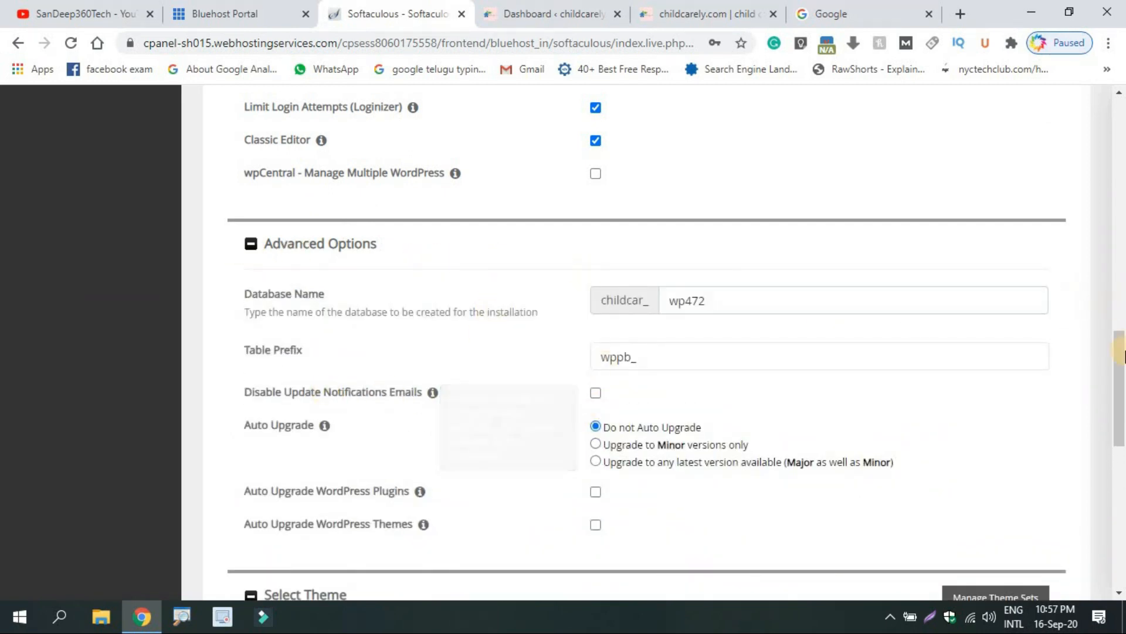
left_click_drag(1121, 351, 1119, 371)
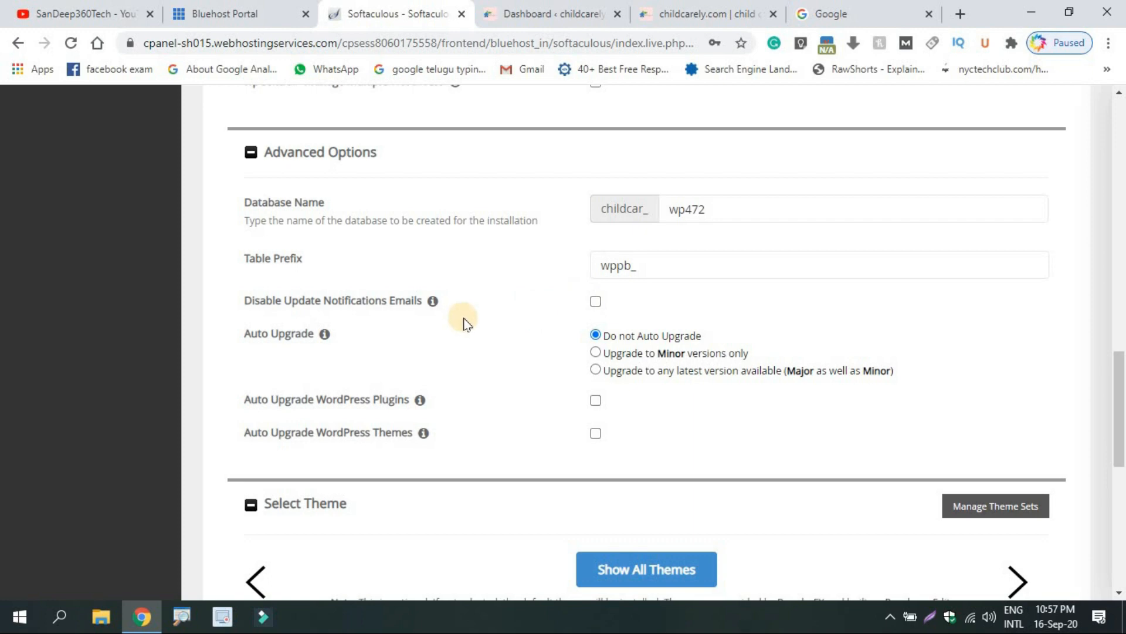
left_click(595, 353)
left_click(596, 400)
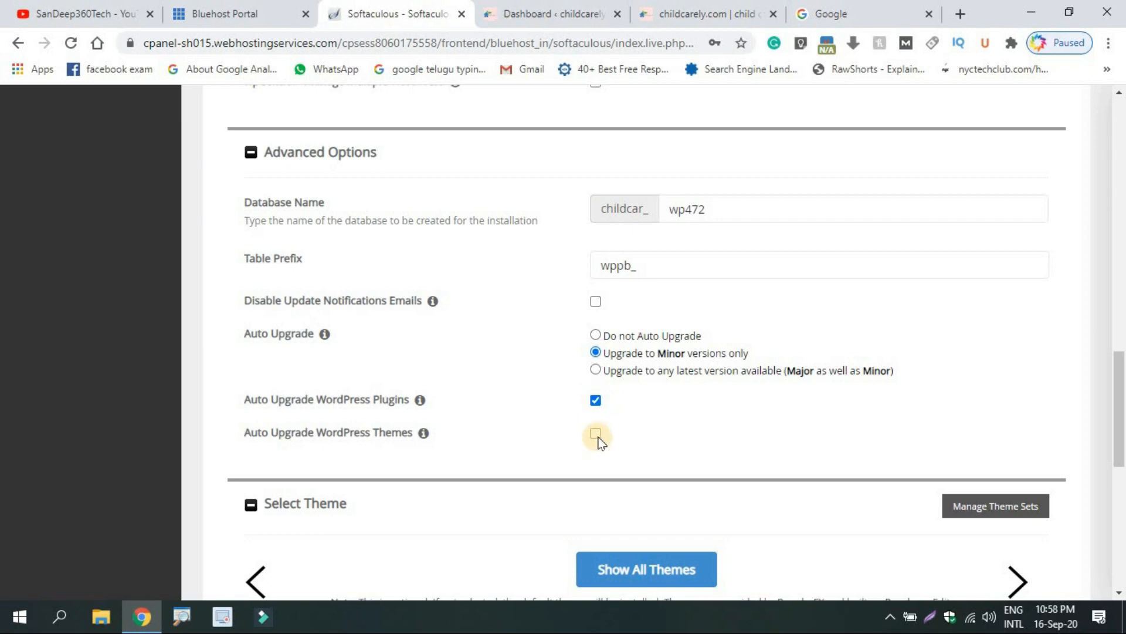
Choose Waymore as the theme to install with WordPress.
left_click_drag(1118, 406, 1118, 448)
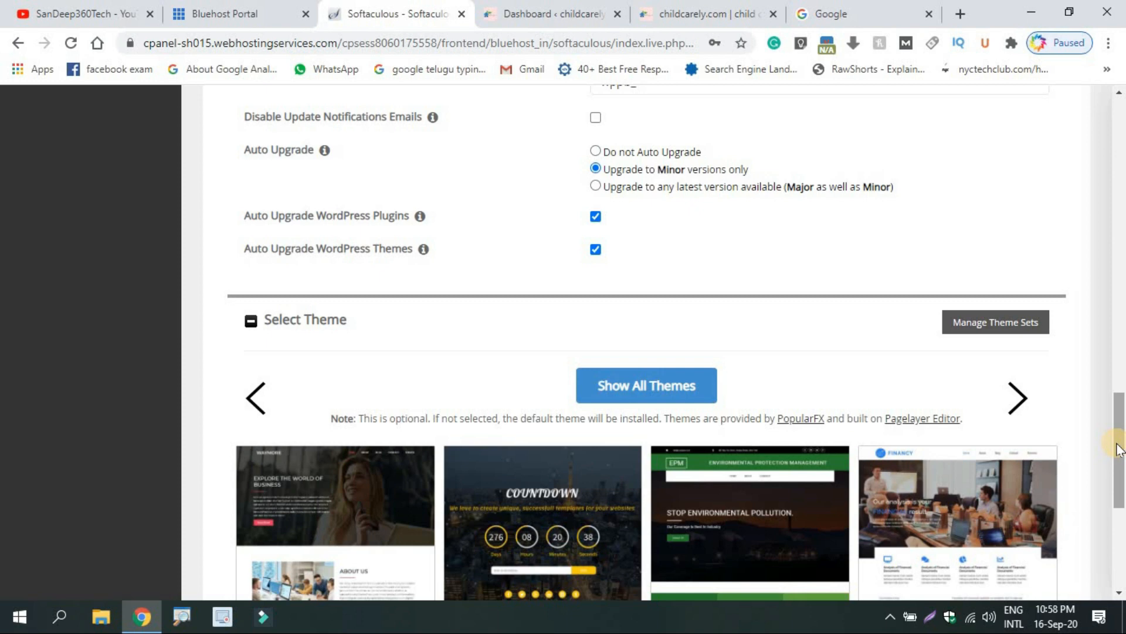
left_click_drag(1118, 449, 1119, 493)
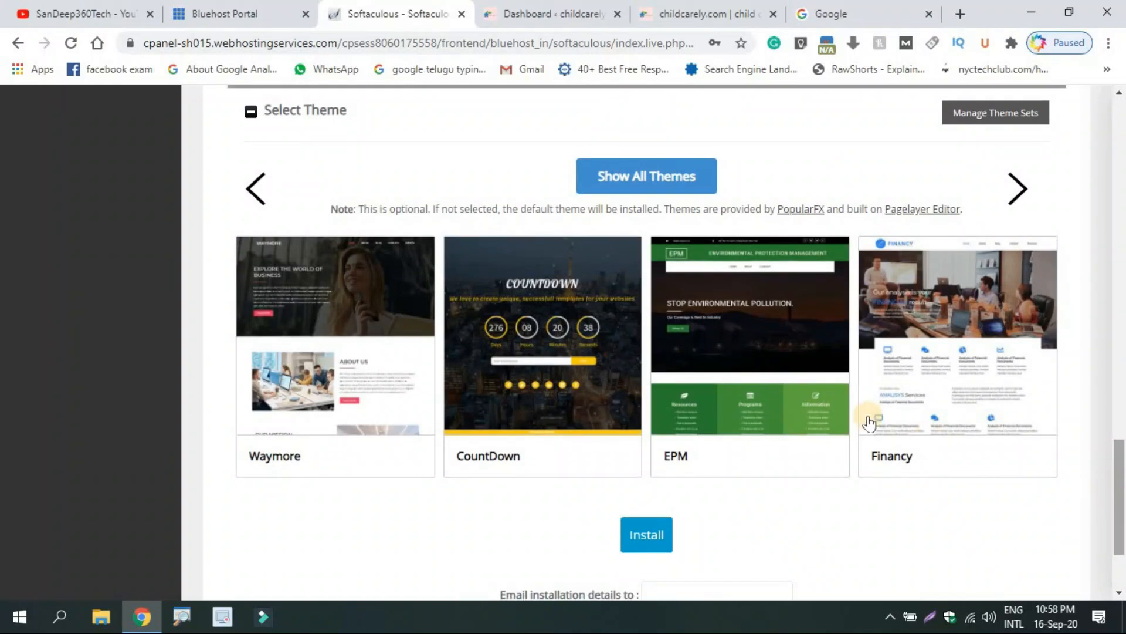
scroll(868, 415, "down", 2)
left_click(350, 221)
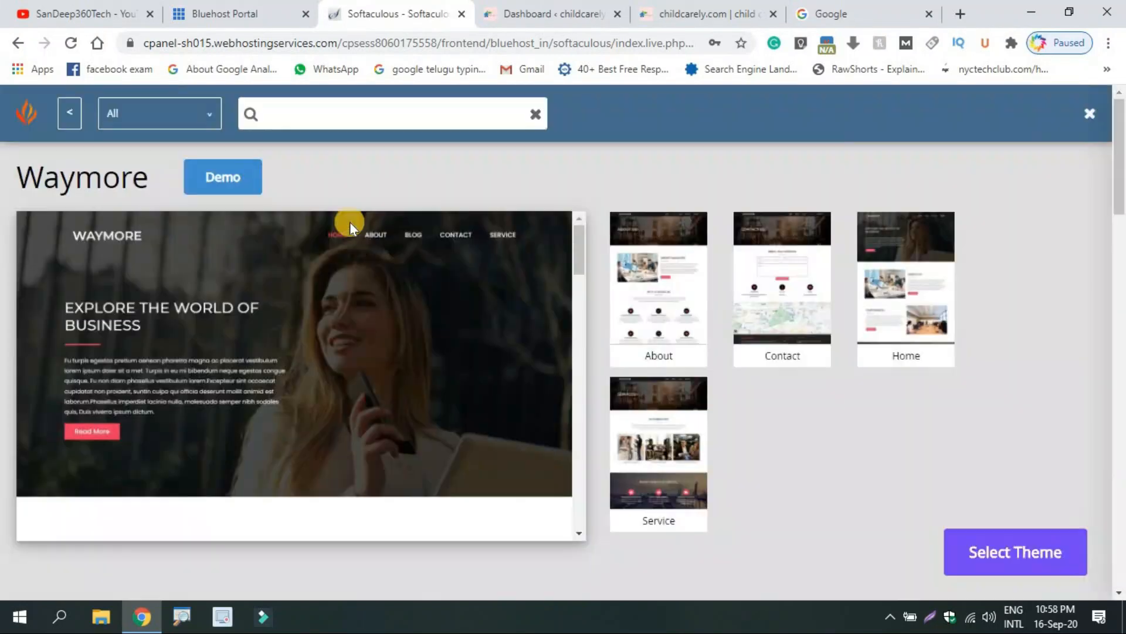
left_click(1001, 549)
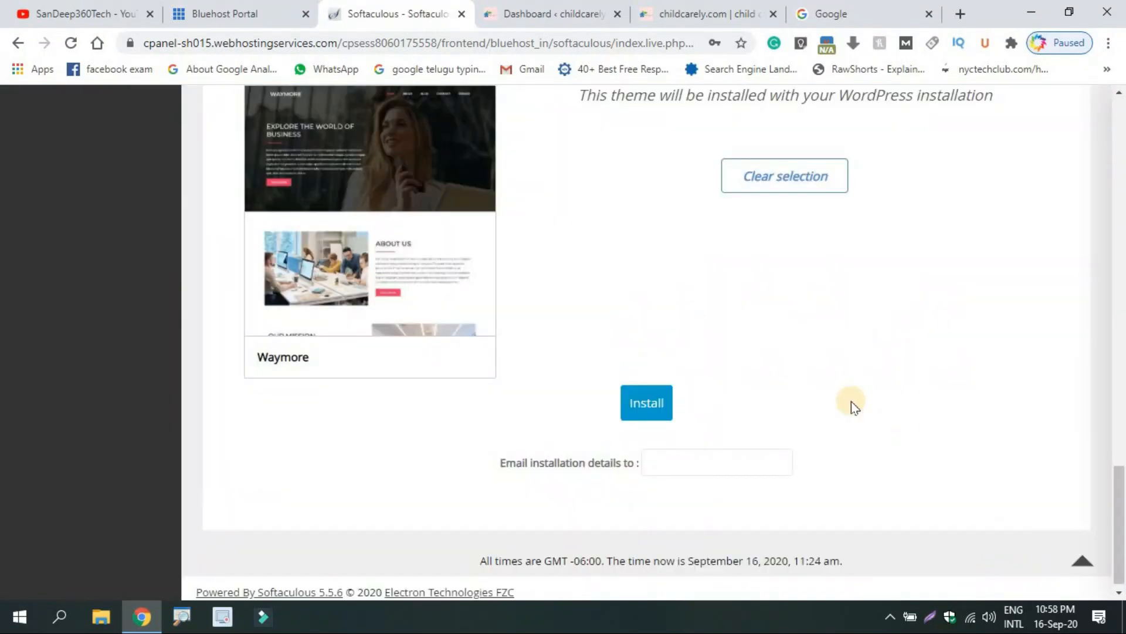
Enter the admin e-mail address as the recipient of the installation details.
left_click(715, 466)
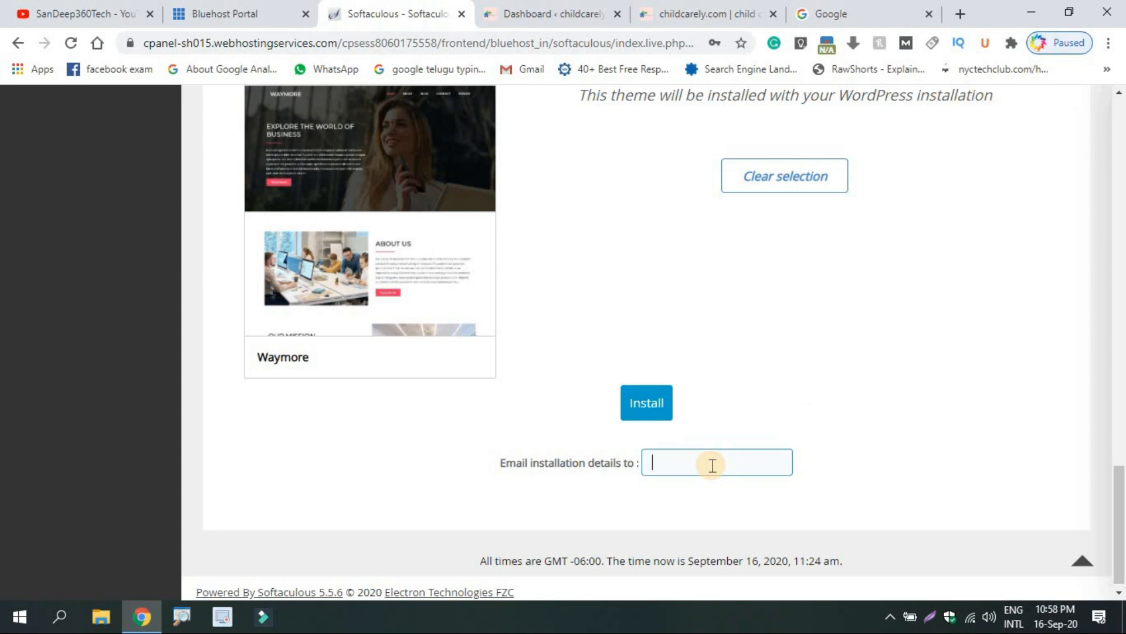
key("ctrl+v")
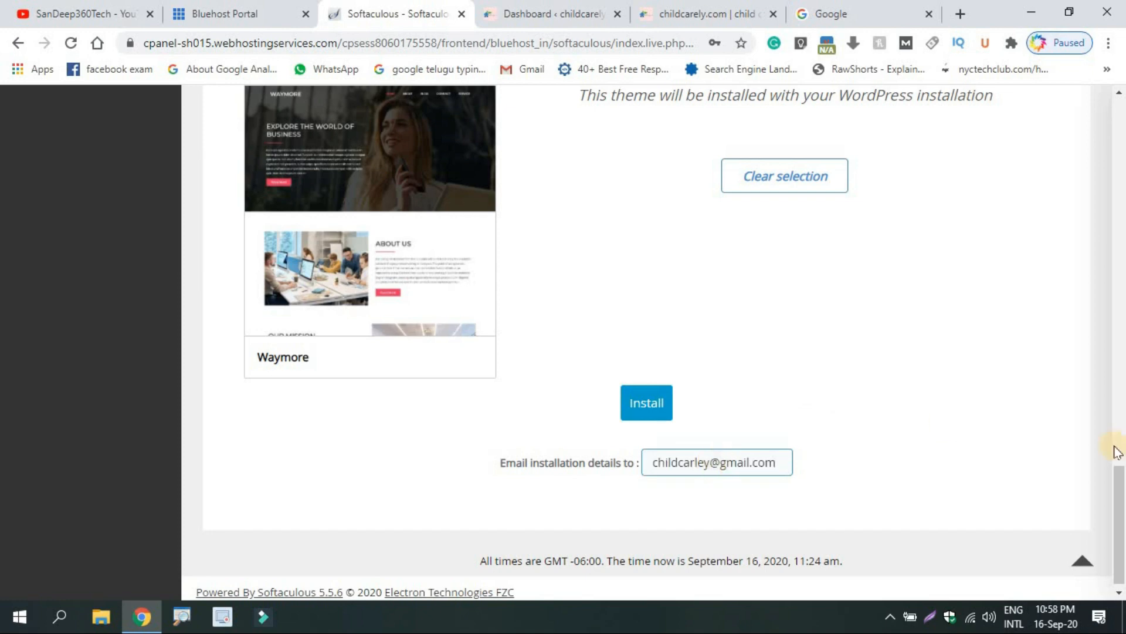
left_click_drag(1123, 494, 1122, 499)
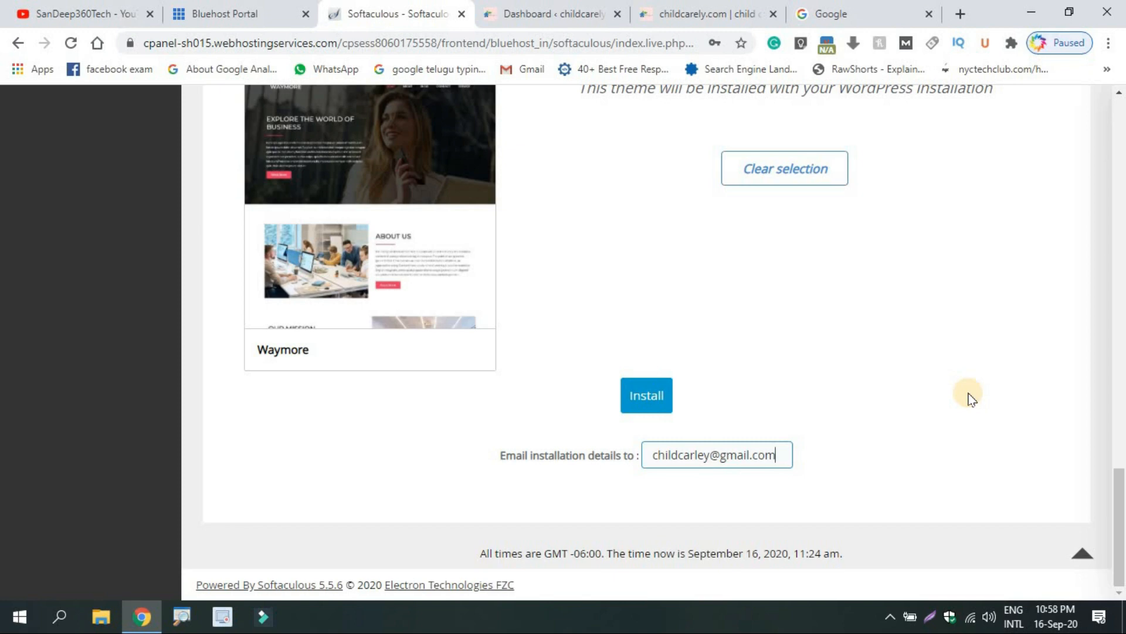
Start the WordPress installation and decline to save the login password in the browser.
scroll(811, 360, "up", 1)
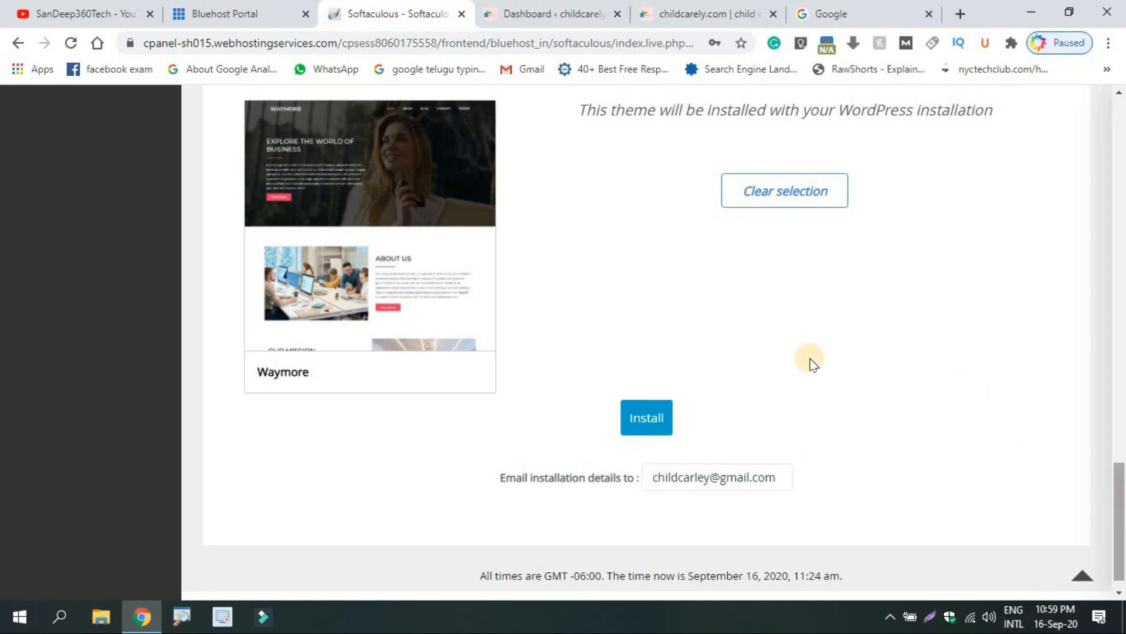
left_click(665, 434)
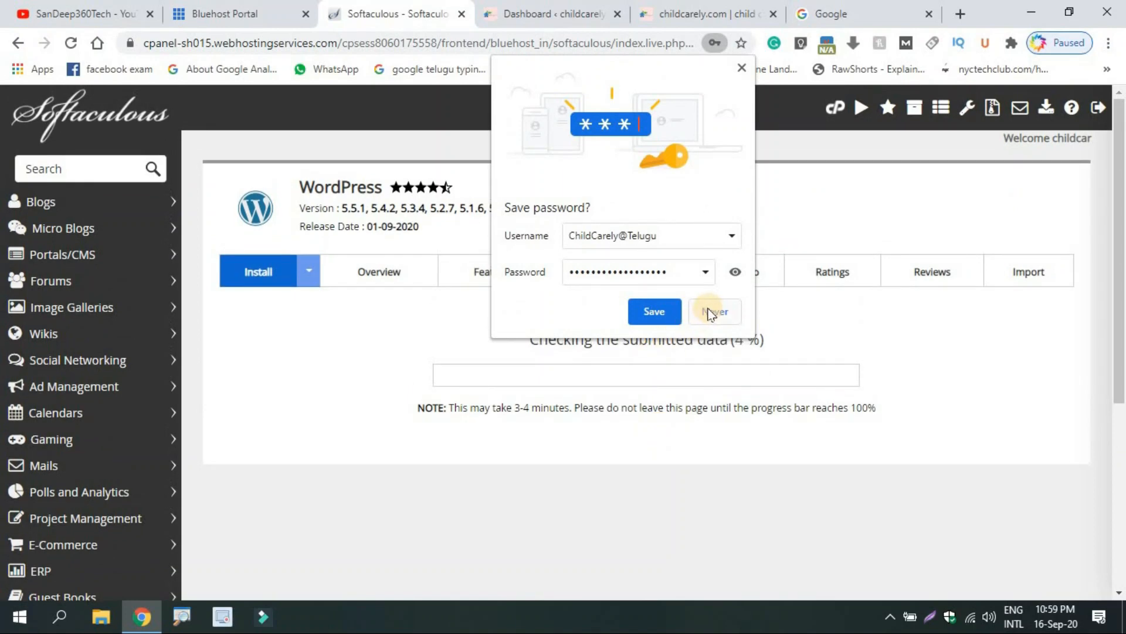
left_click(711, 311)
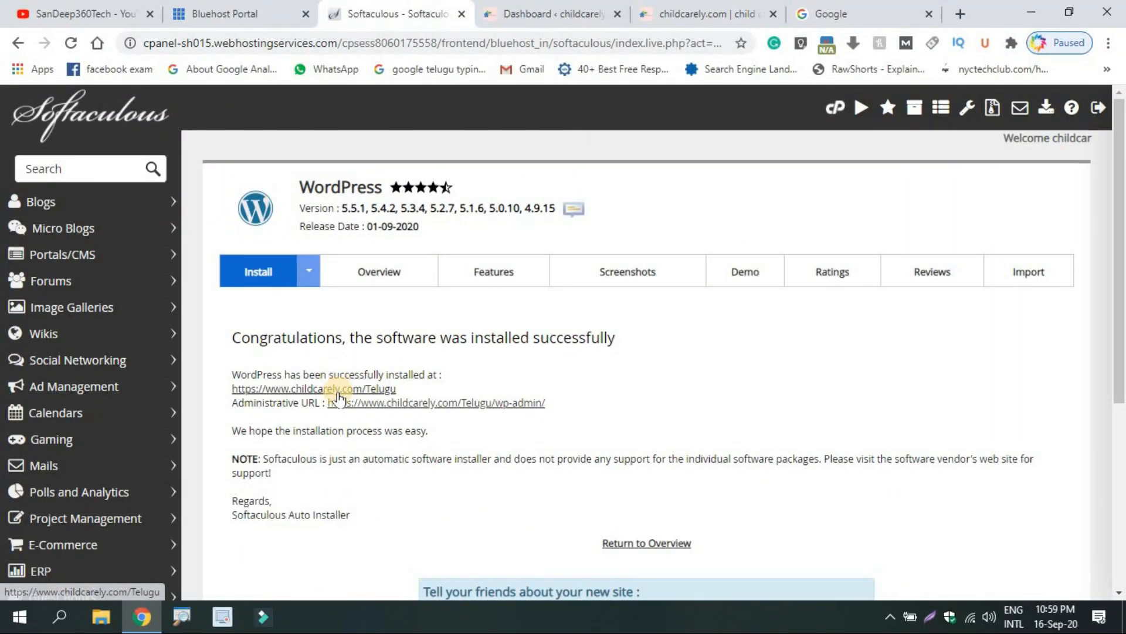
Open the newly installed childcarely.com/Telugu site in a separate browser tab and look over its home page.
right_click(339, 396)
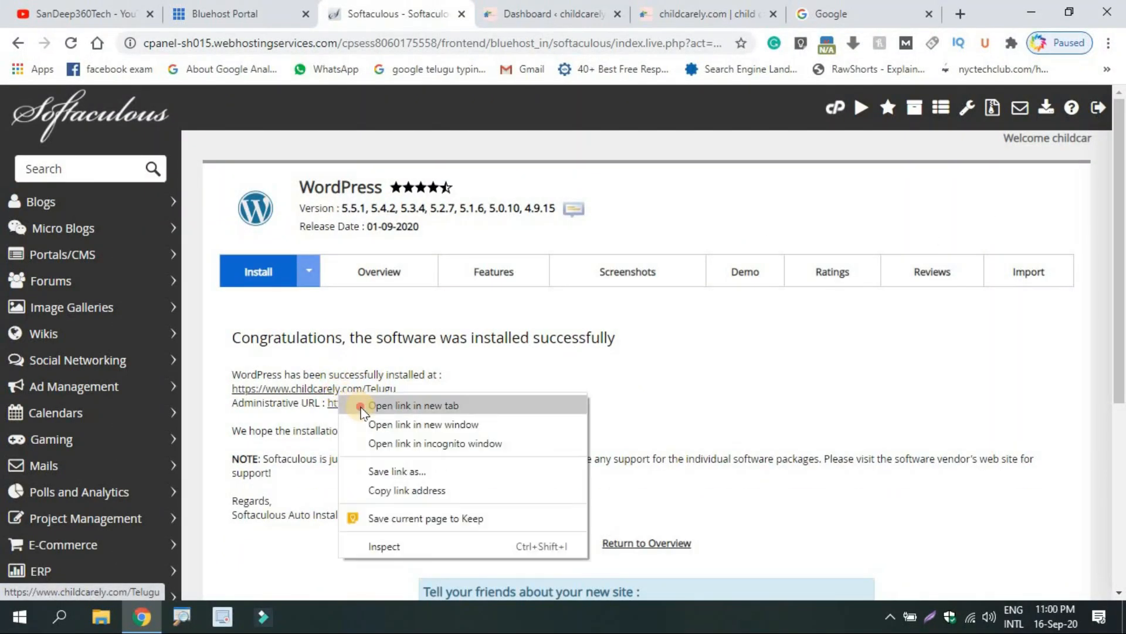
left_click(396, 404)
left_click(470, 6)
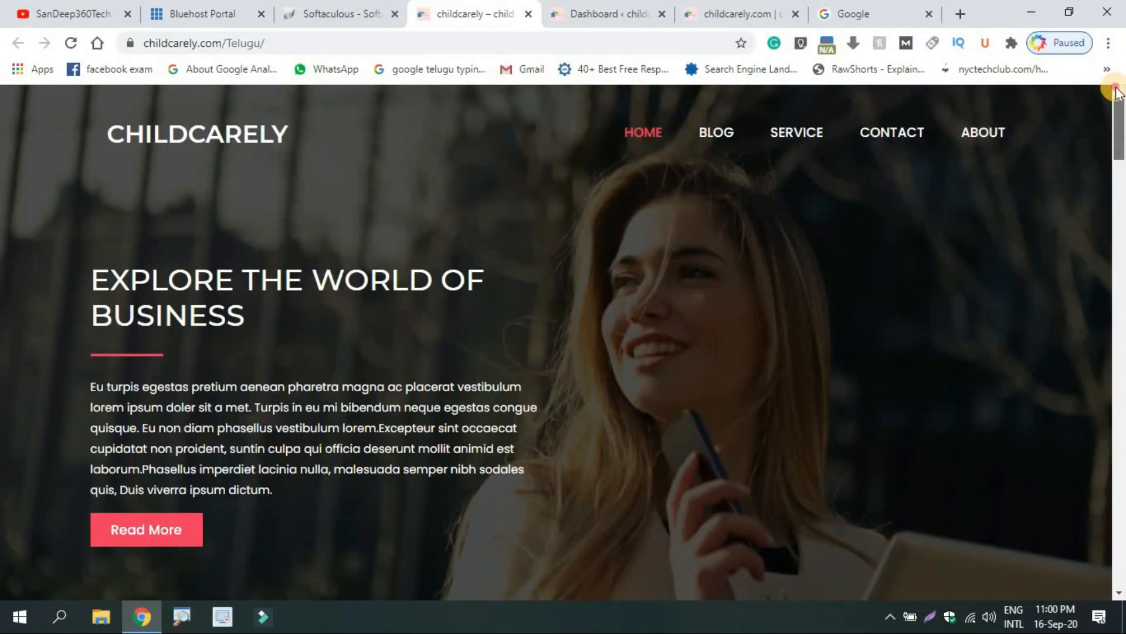
left_click_drag(1121, 103, 1111, 30)
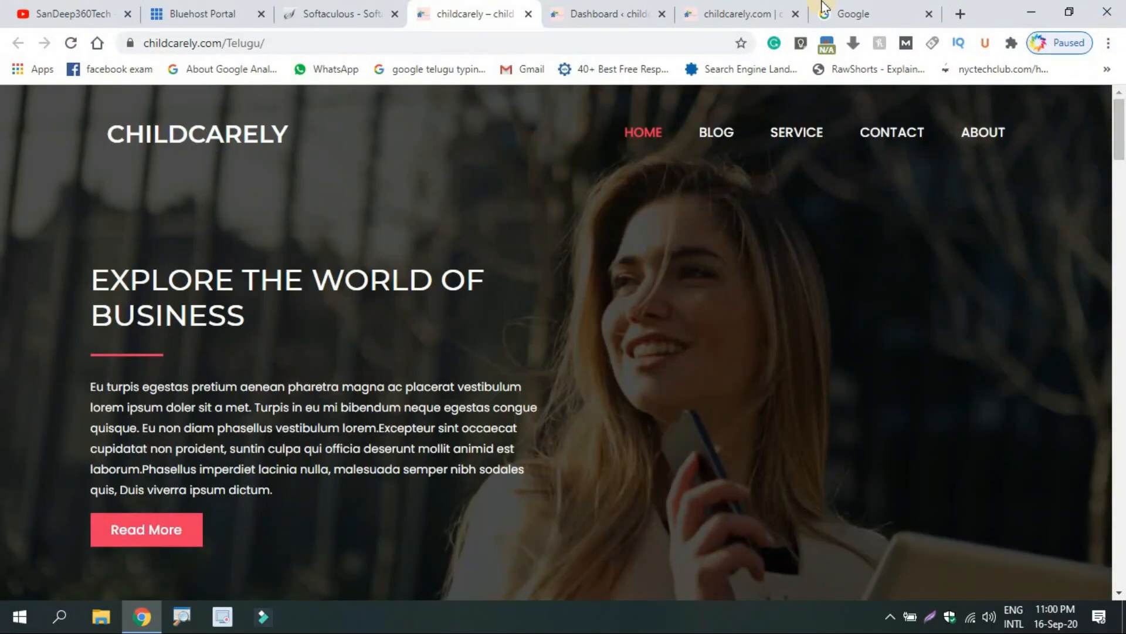
Compare the original childcarely.com home page with the home page of the new Telugu site.
left_click(670, 14)
left_click(722, 18)
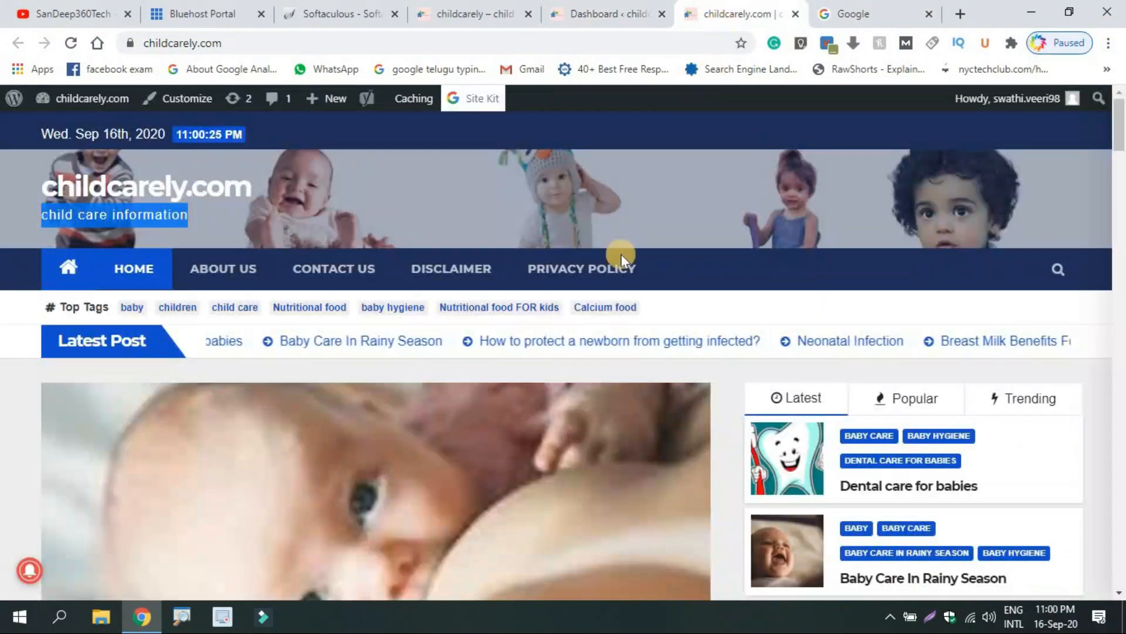
mouse_move(1120, 113)
left_mouse_down()
mouse_move(1121, 152)
mouse_move(1121, 99)
left_mouse_up()
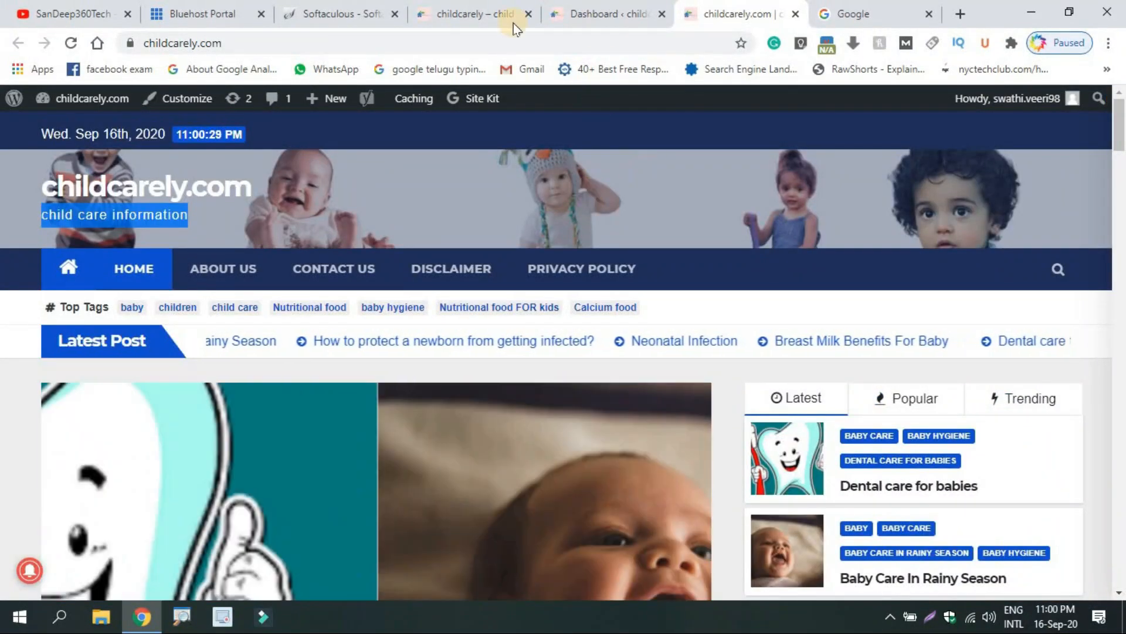
left_click(364, 11)
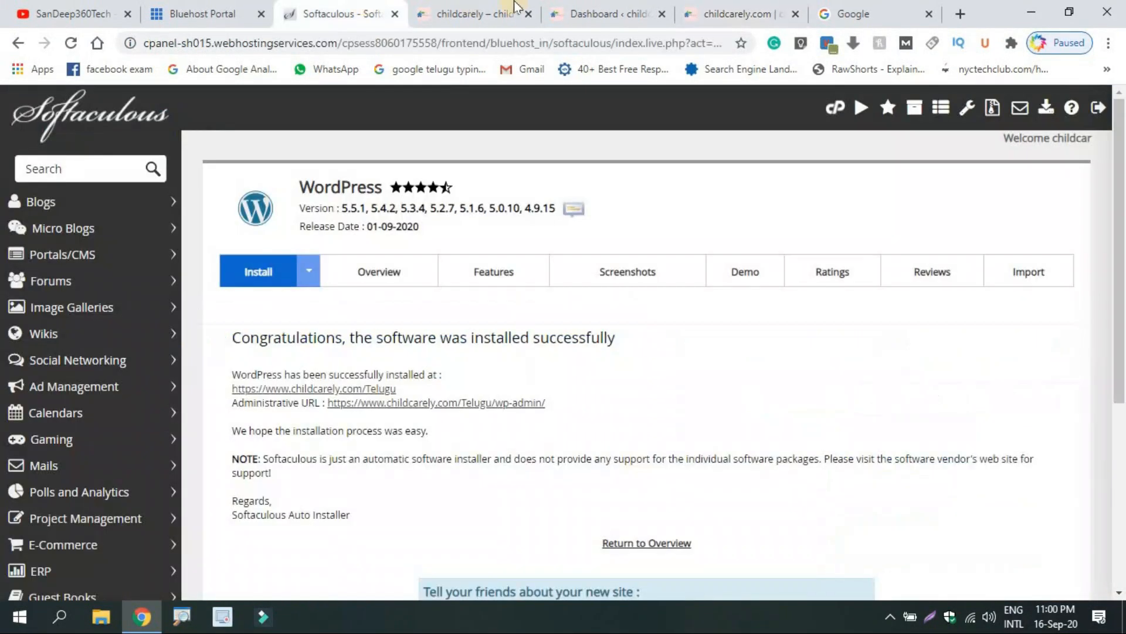
left_click(514, 7)
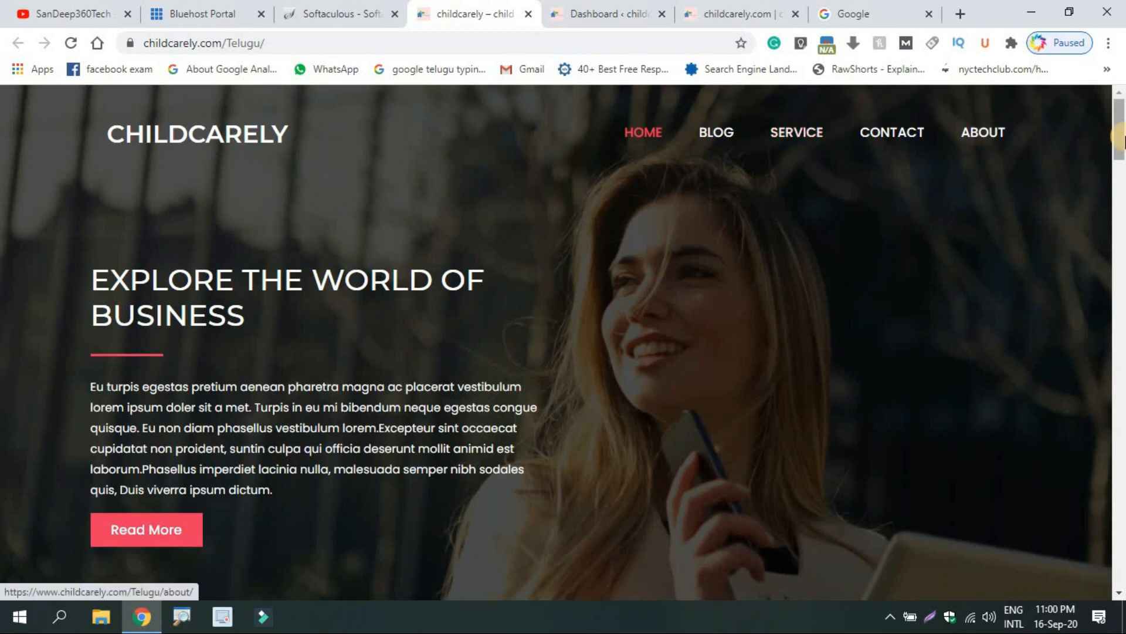
Open the Telugu site's WordPress dashboard through the administrative URL on the Softaculous installation page.
left_click(340, 10)
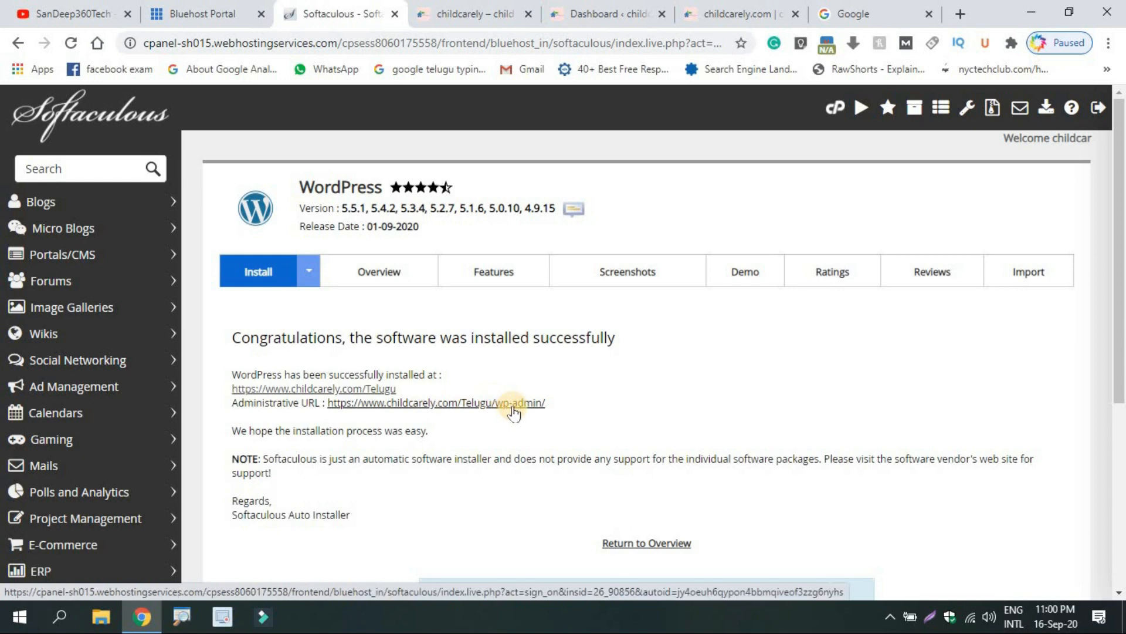
left_click(511, 405)
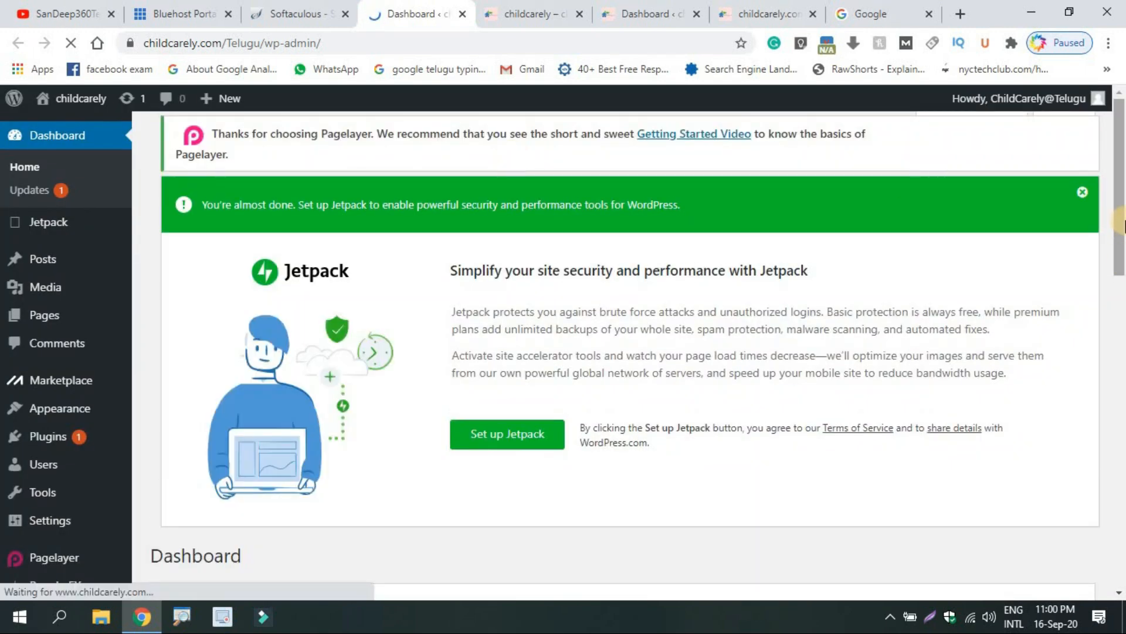
left_click_drag(1122, 222, 1121, 331)
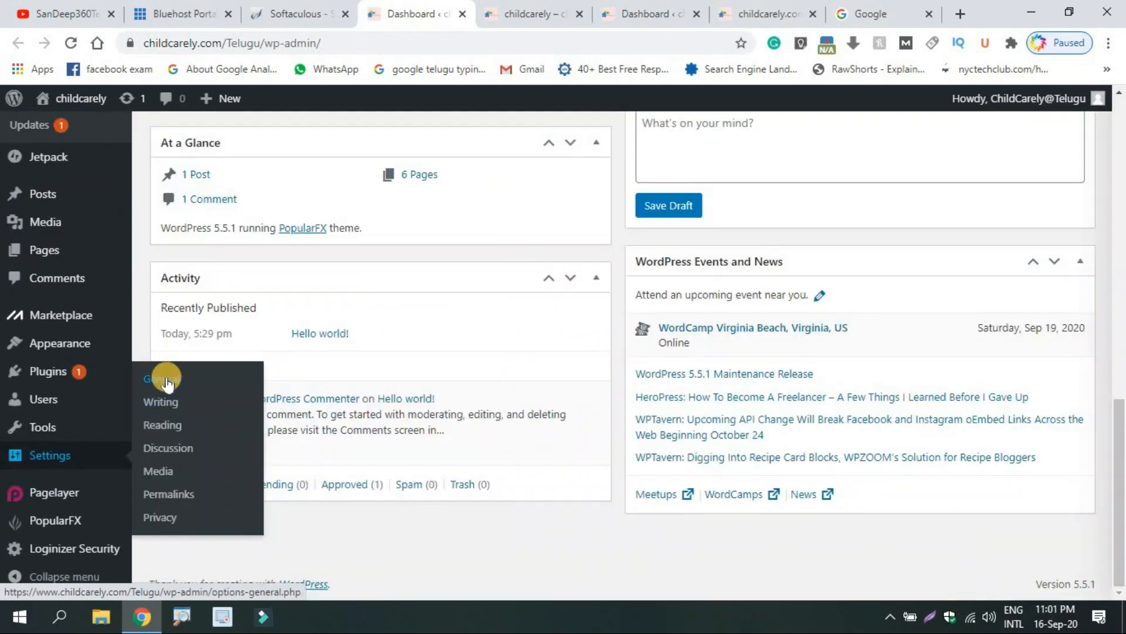
Review the Telugu site's general settings, set its permalink structure to Post name and save the changes.
left_click(164, 381)
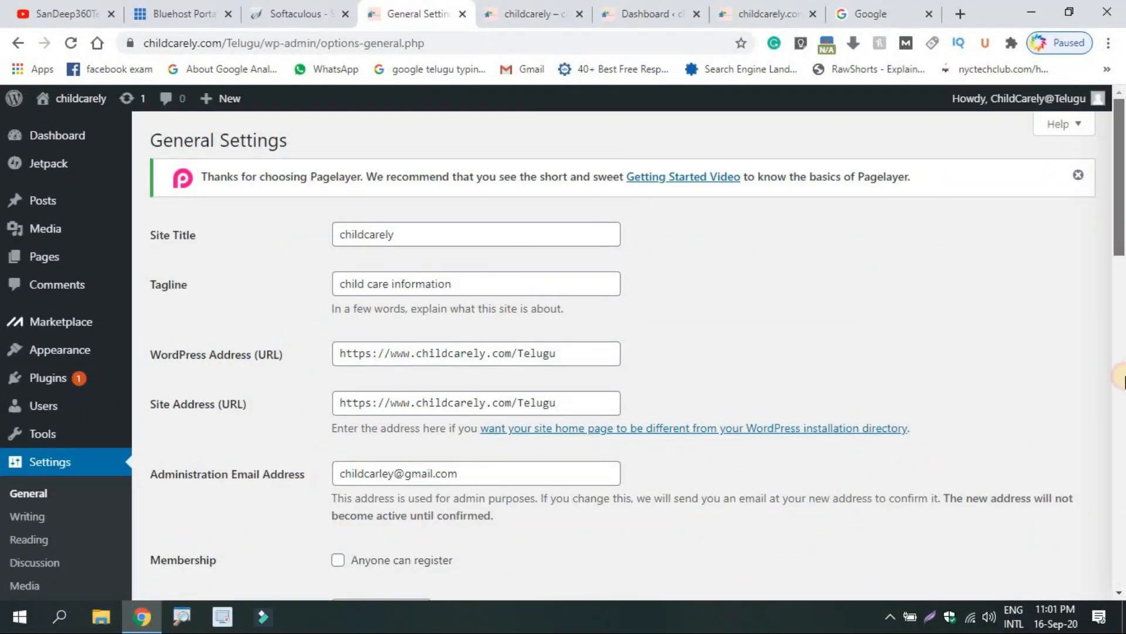
left_click_drag(1121, 179, 1121, 458)
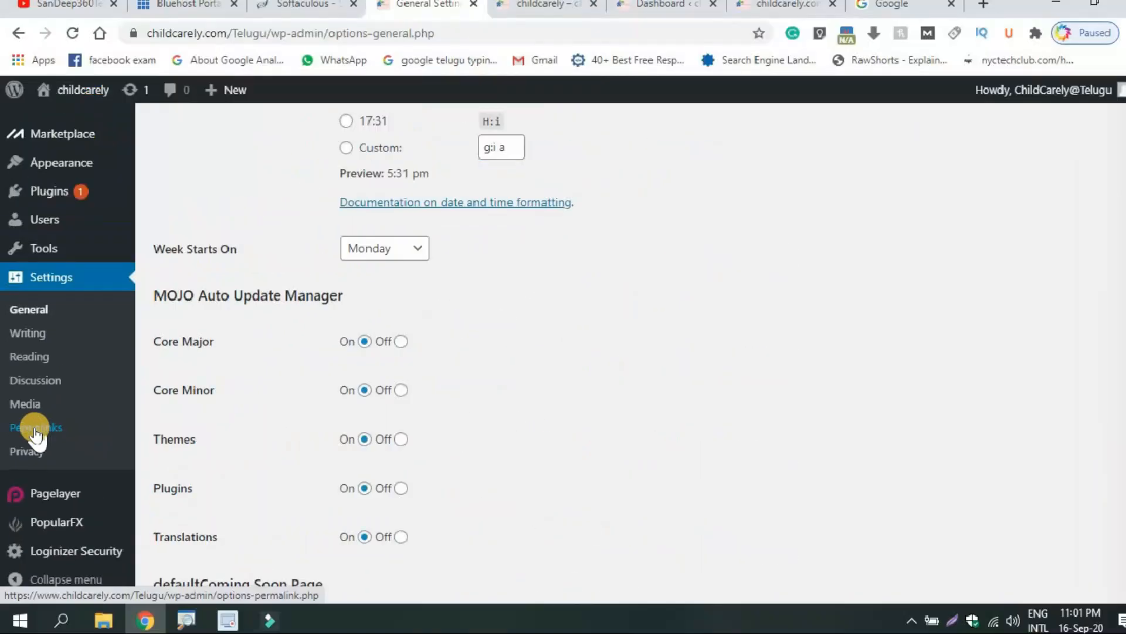
left_click(35, 428)
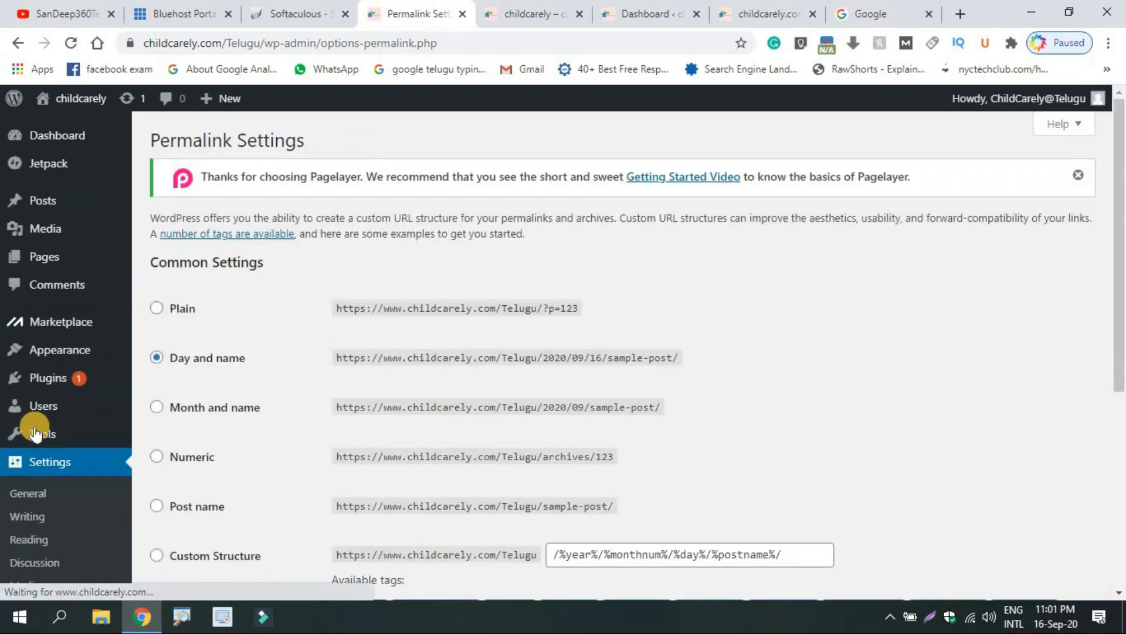
left_click(157, 506)
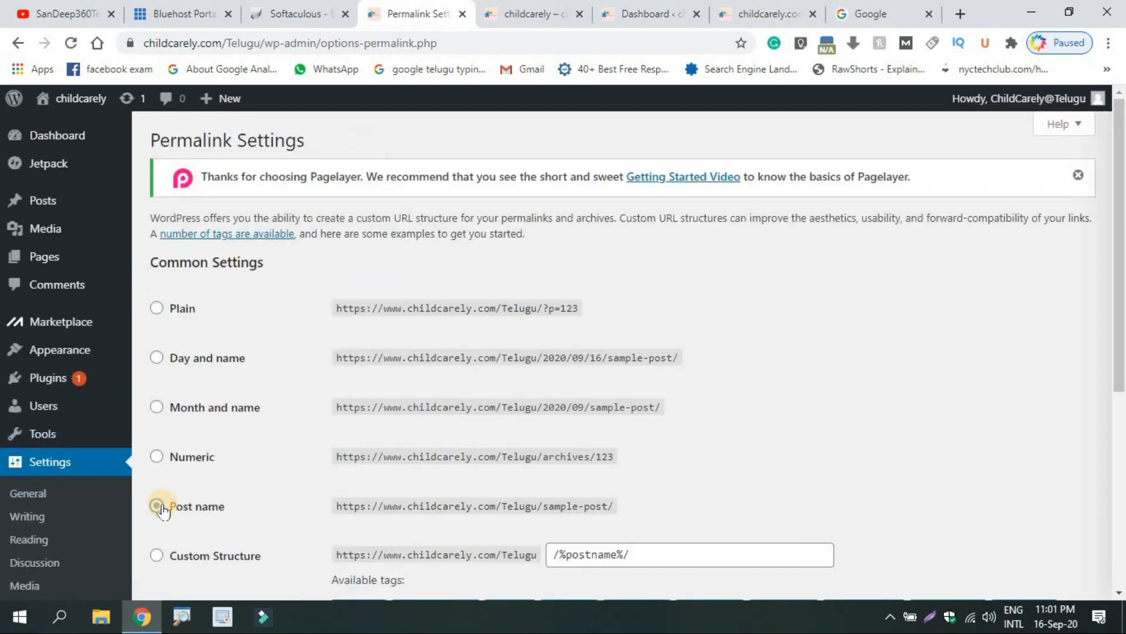
left_click_drag(1120, 332, 1120, 534)
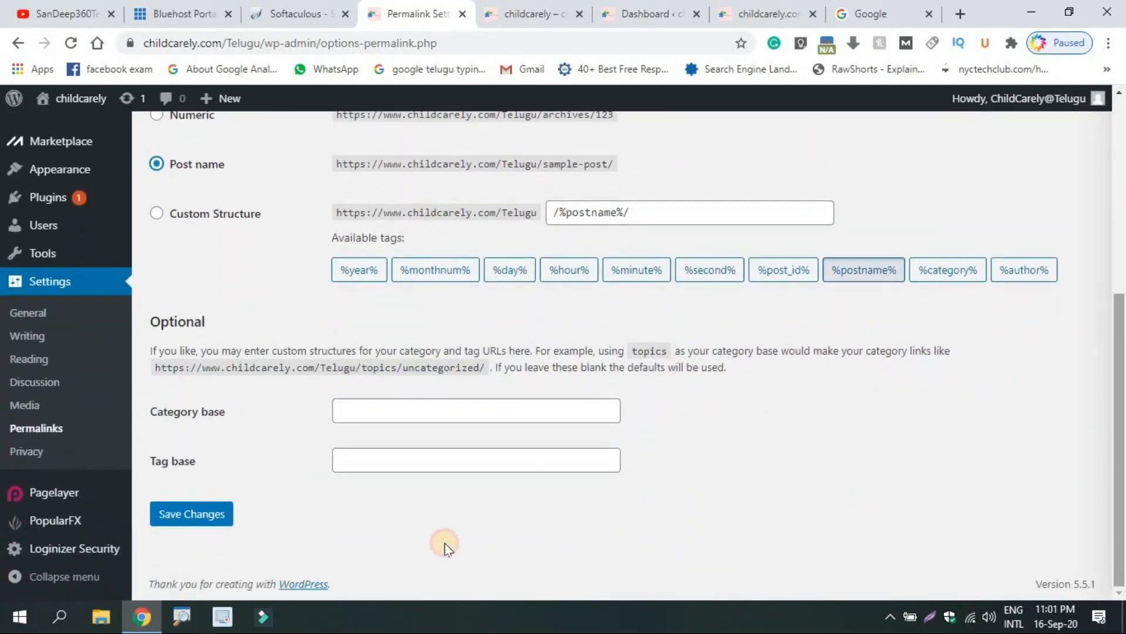
left_click(199, 516)
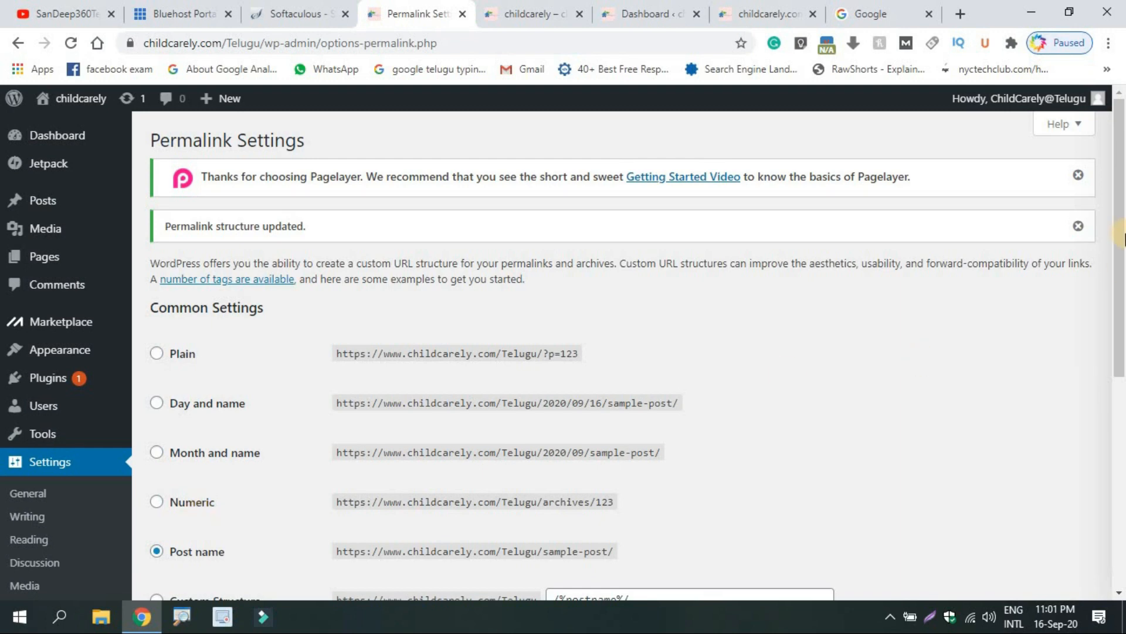
Search for "wpvivid" among the available plugins, and install and activate the WPvivid Backup Plugin.
left_click_drag(1121, 282, 1122, 451)
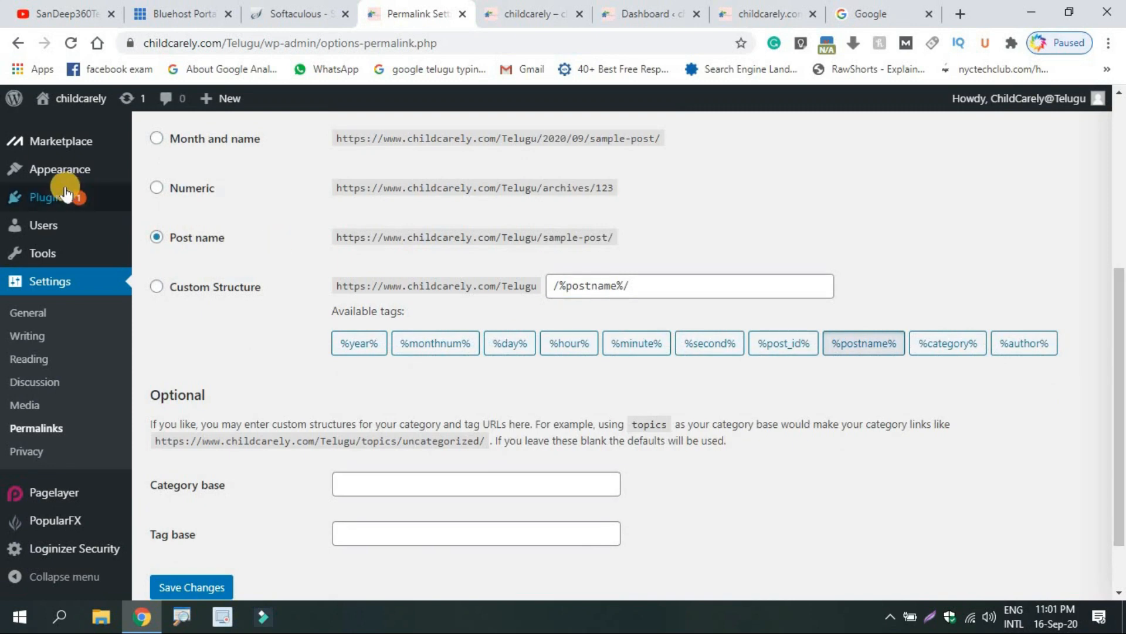
mouse_move(83, 197)
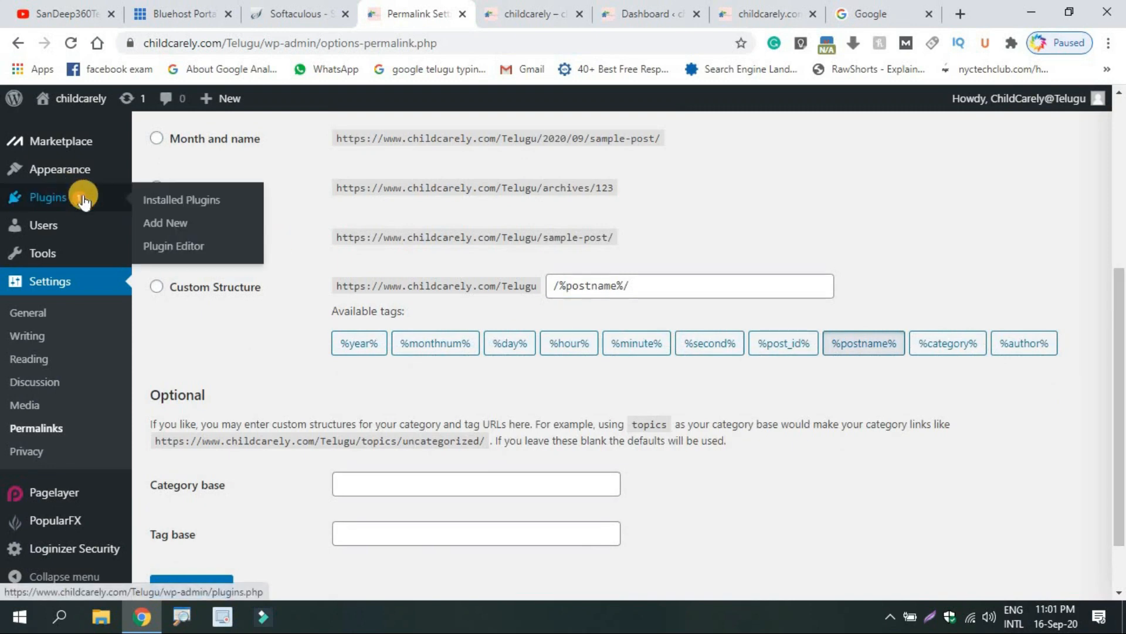
left_click(170, 227)
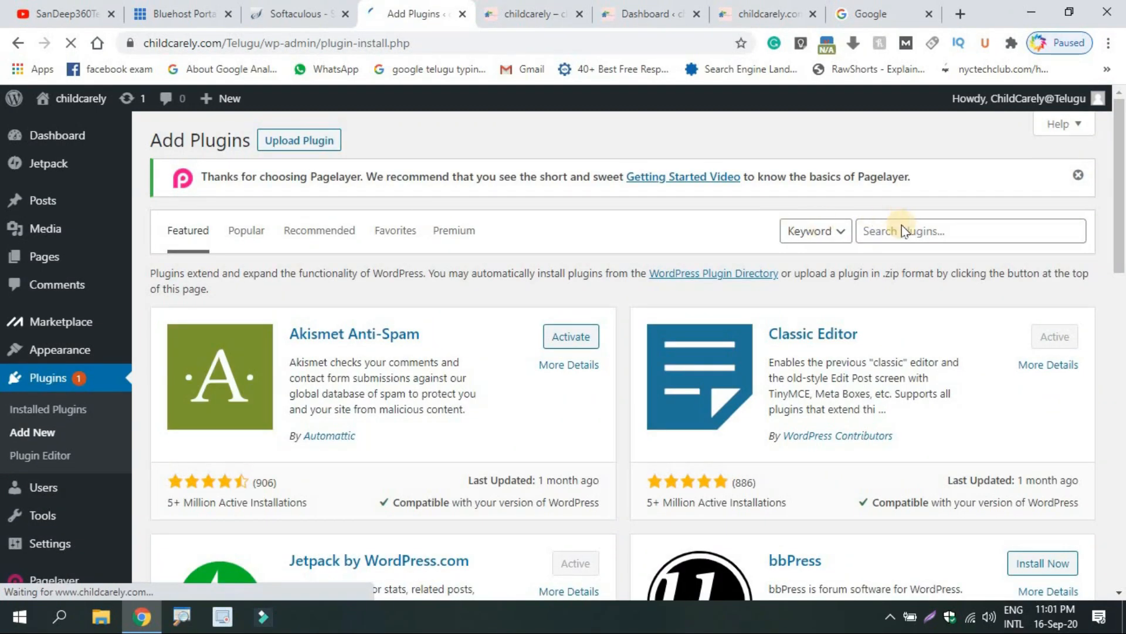
left_click(911, 234)
type("wp vivd")
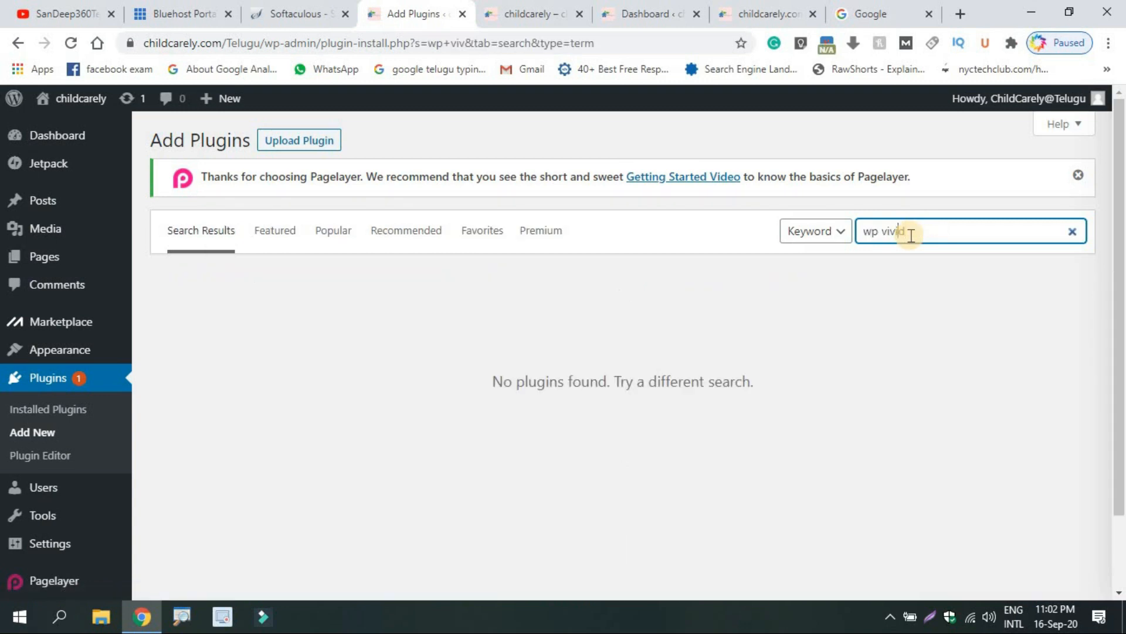
key("BackSpace")
type("\\")
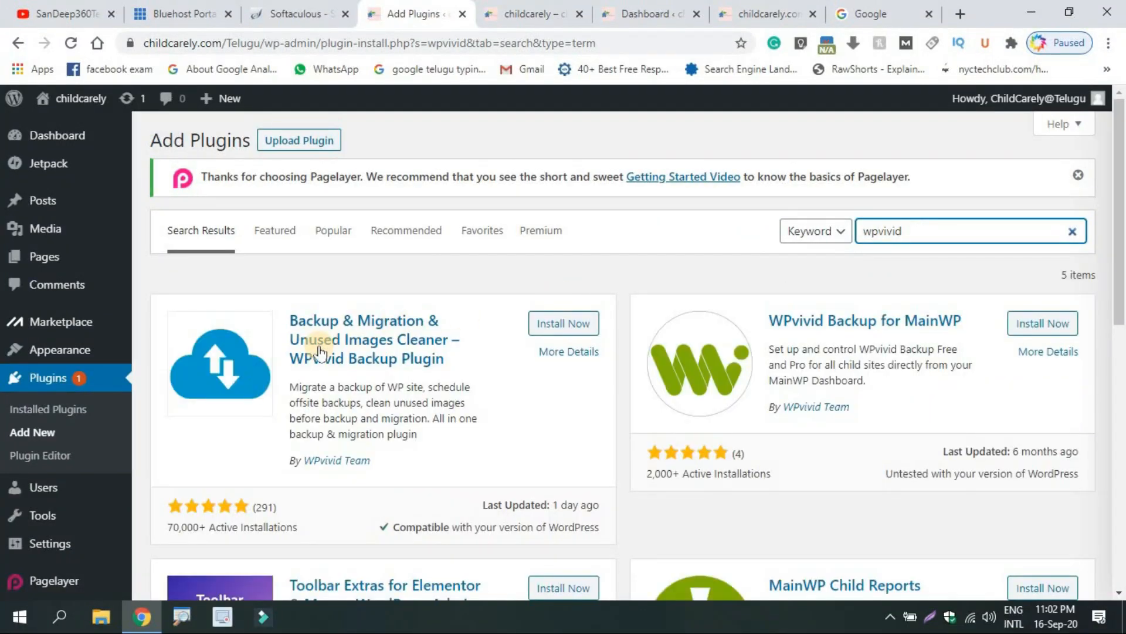
left_click(553, 332)
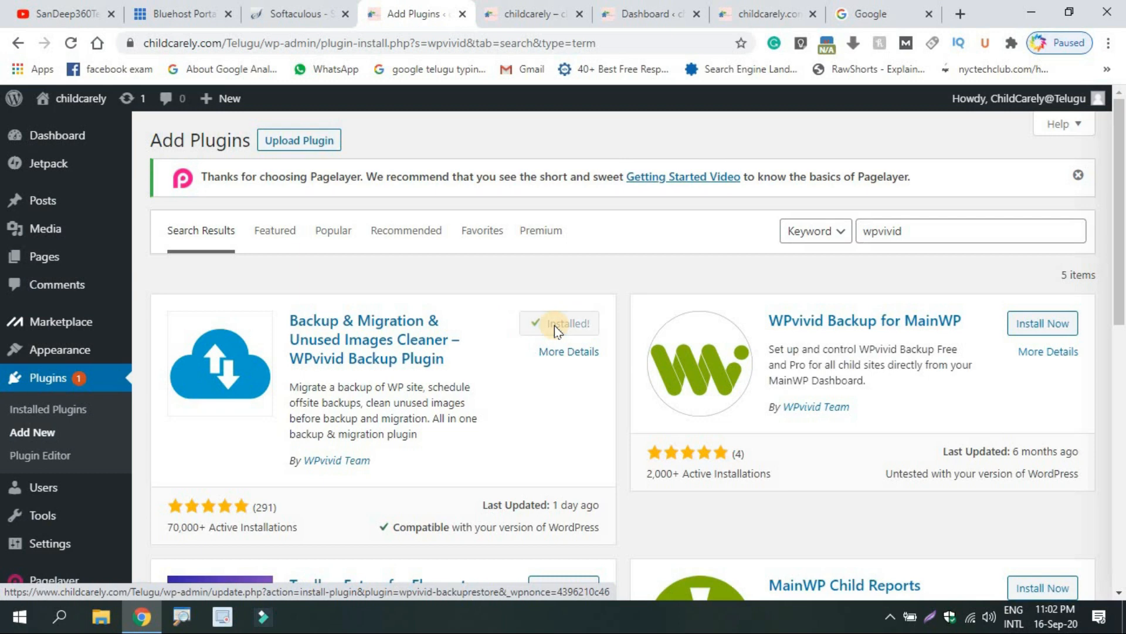
left_click(554, 326)
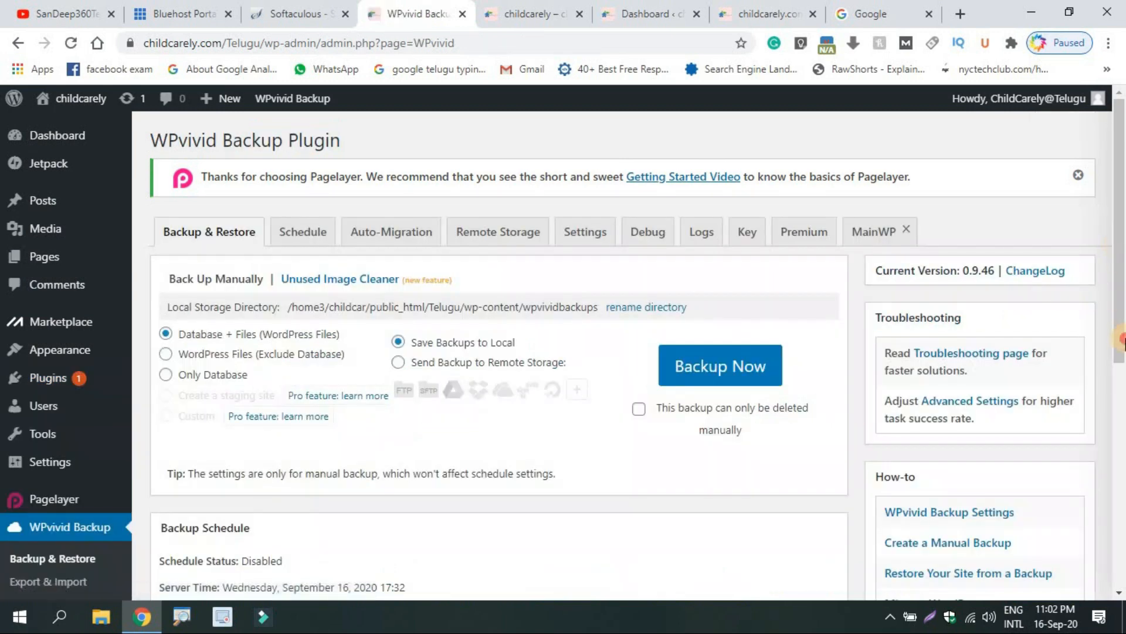
left_click_drag(1121, 320, 1091, 592)
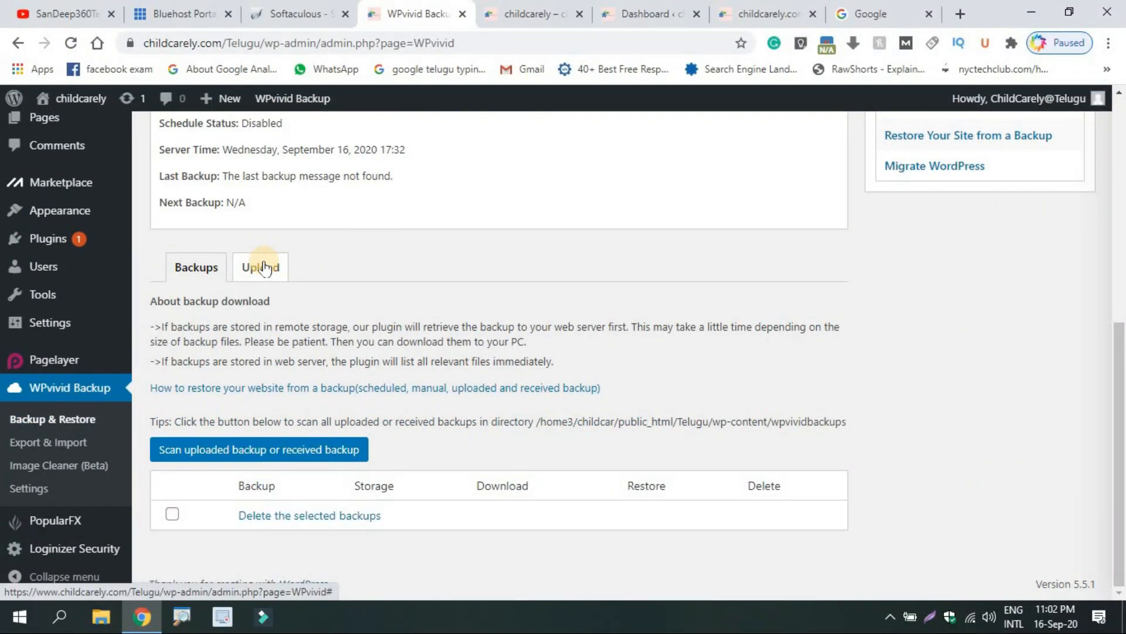
left_click(264, 268)
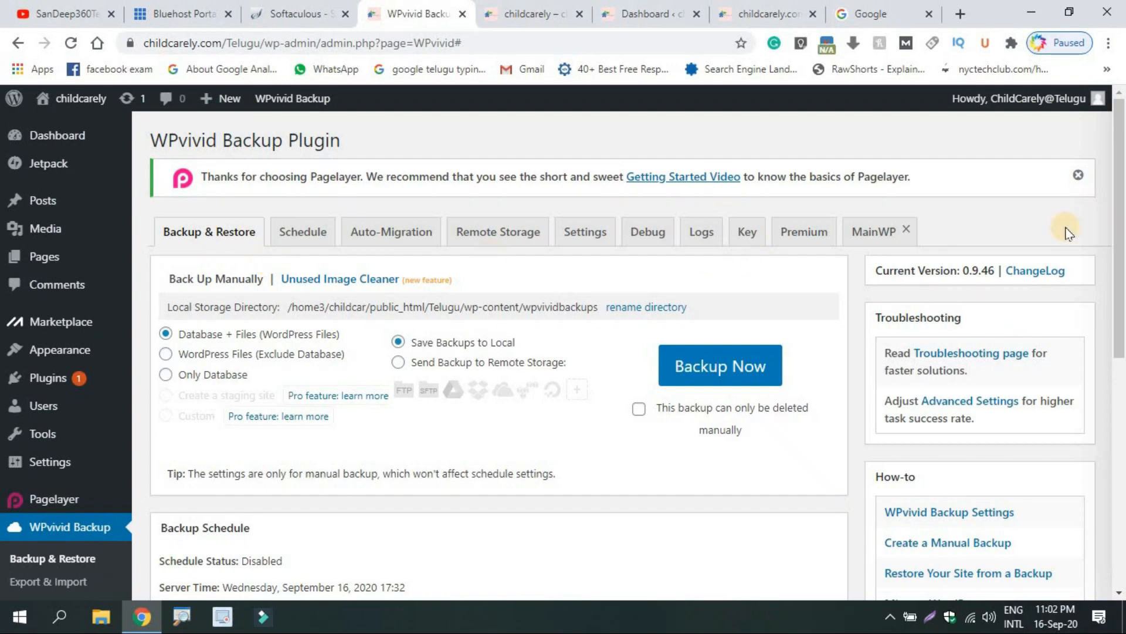
left_click_drag(1121, 201, 1121, 448)
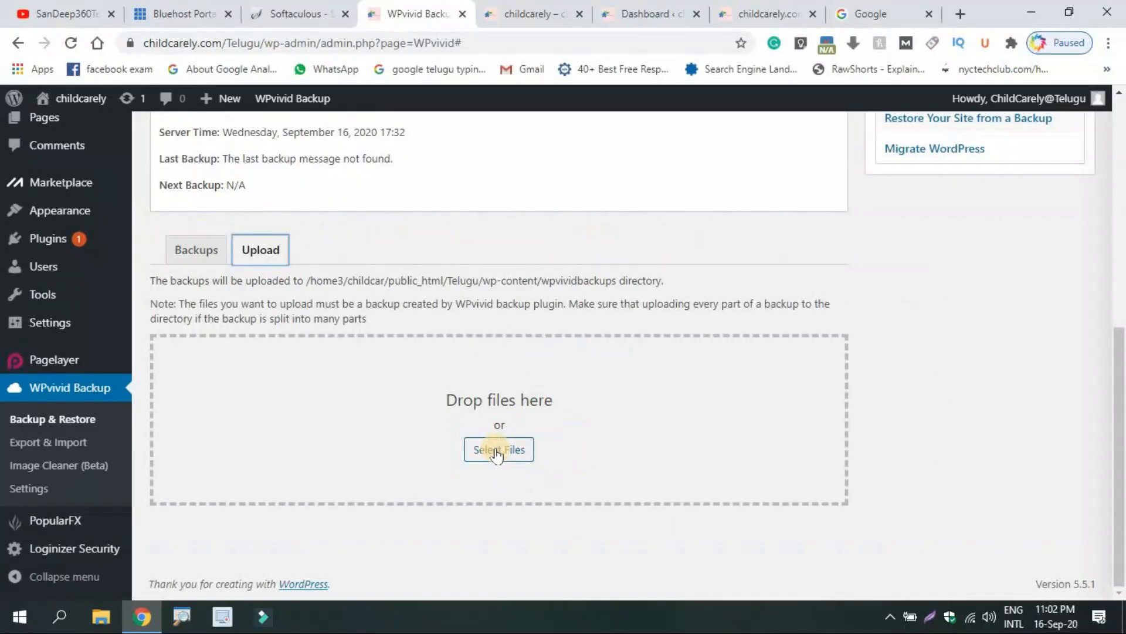
left_click(497, 451)
left_click(195, 187)
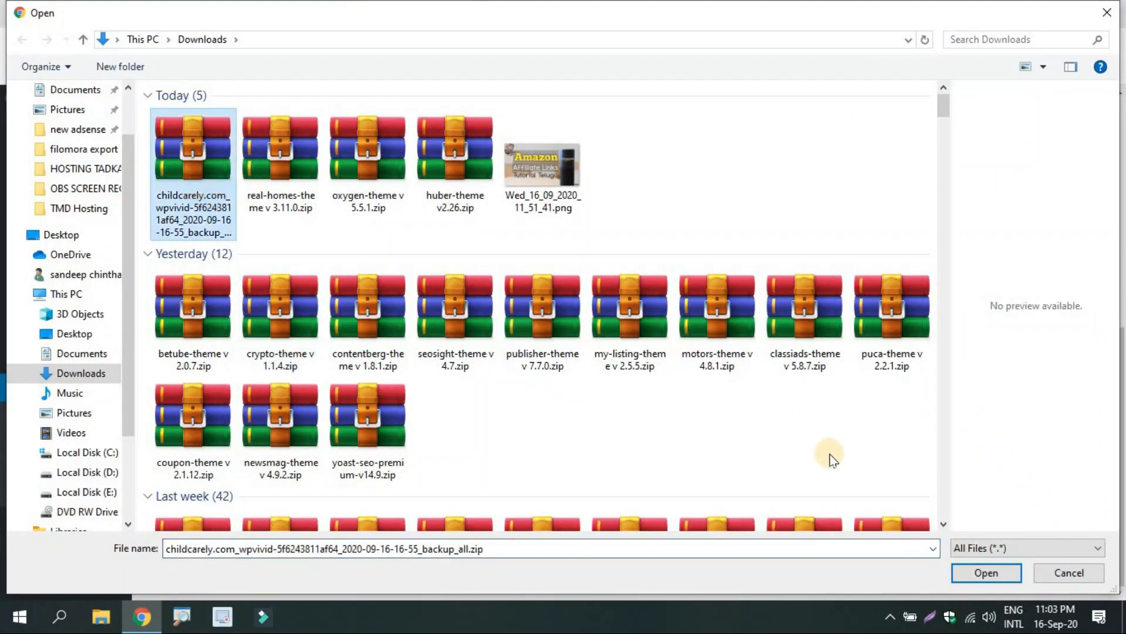
left_click(964, 570)
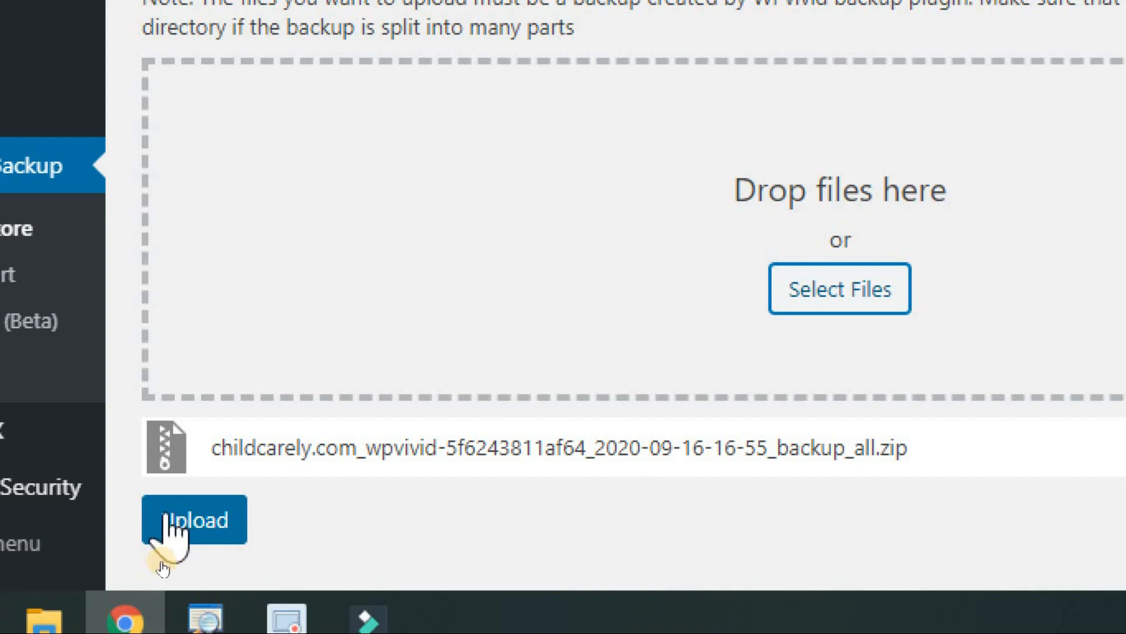
left_click(170, 519)
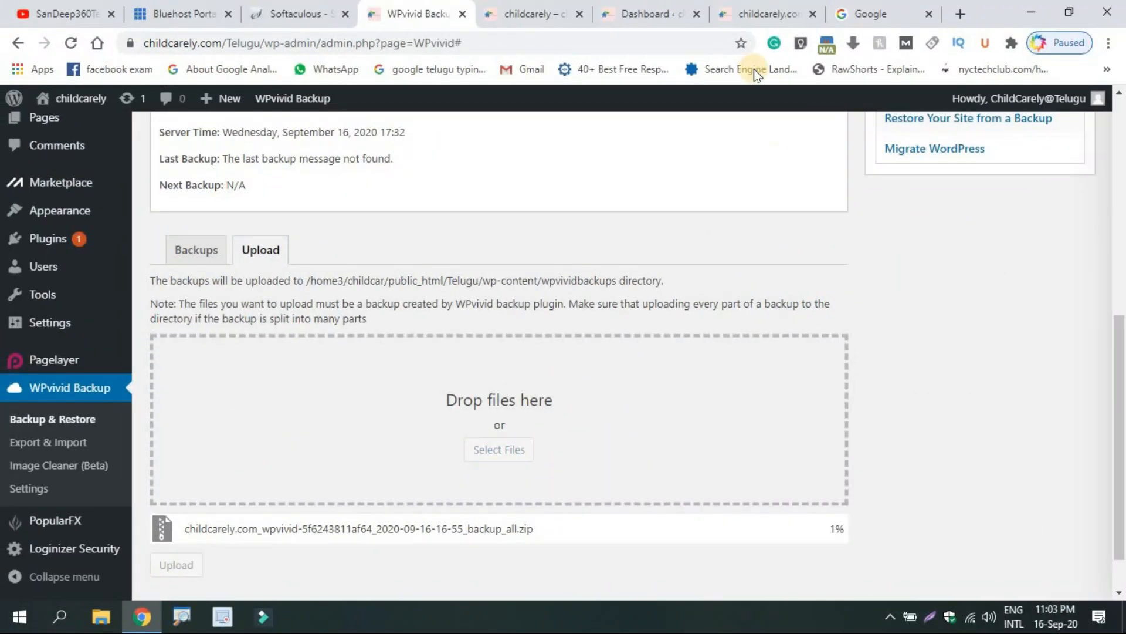
Look through the posts on the original childcarely.com home page during the upload and return to the WPvivid page.
left_click(757, 13)
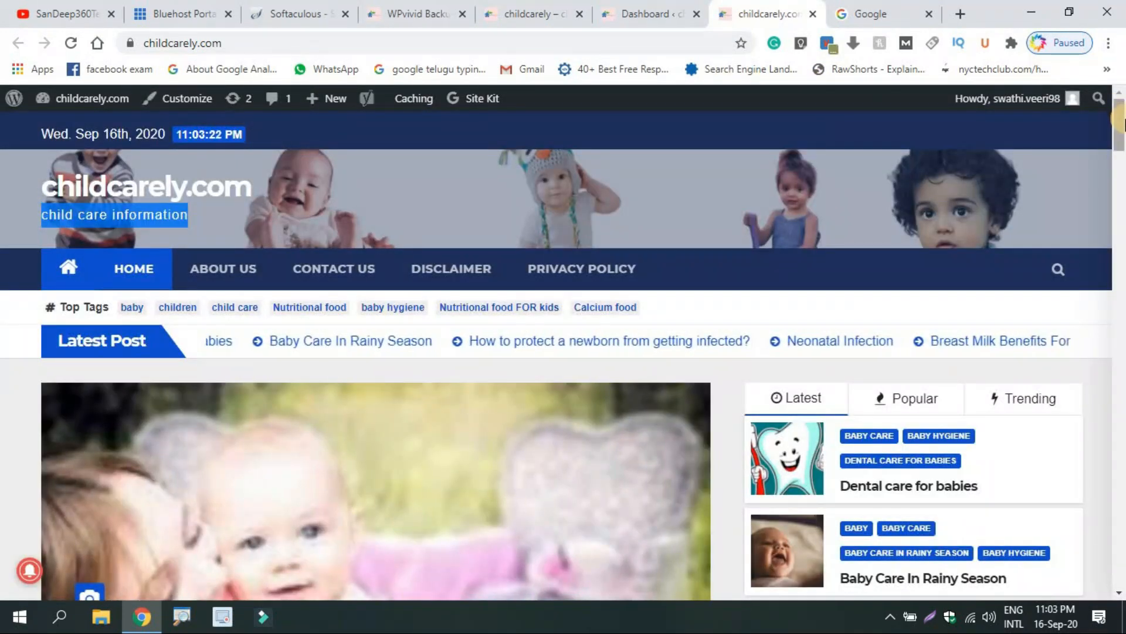
scroll(1120, 320, "down", 15)
scroll(1120, 320, "up", 15)
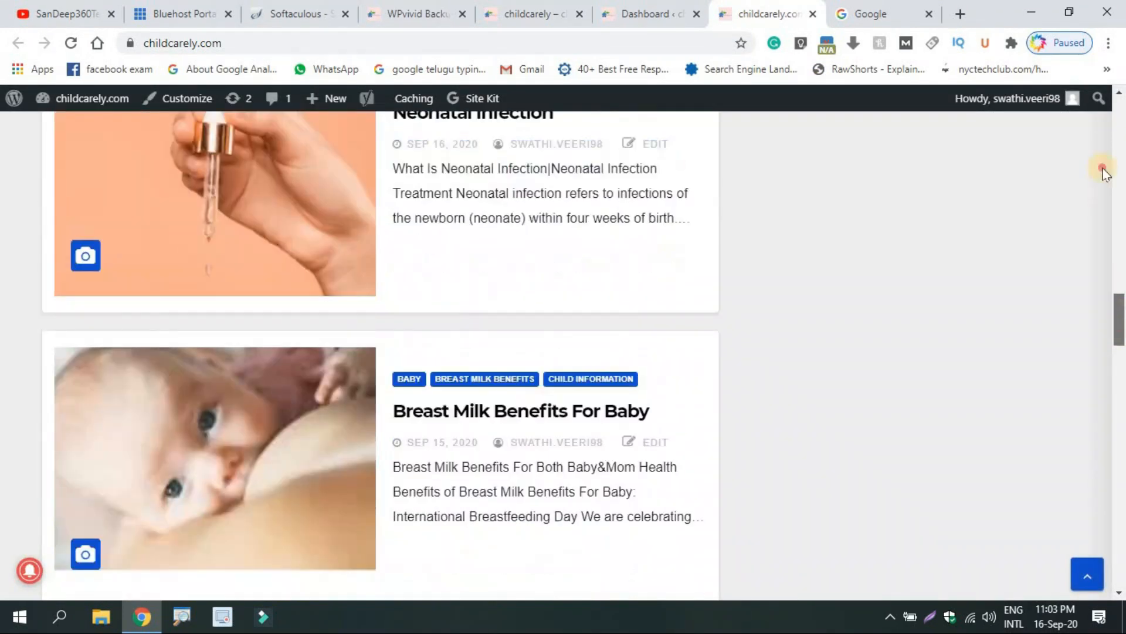
left_click(414, 9)
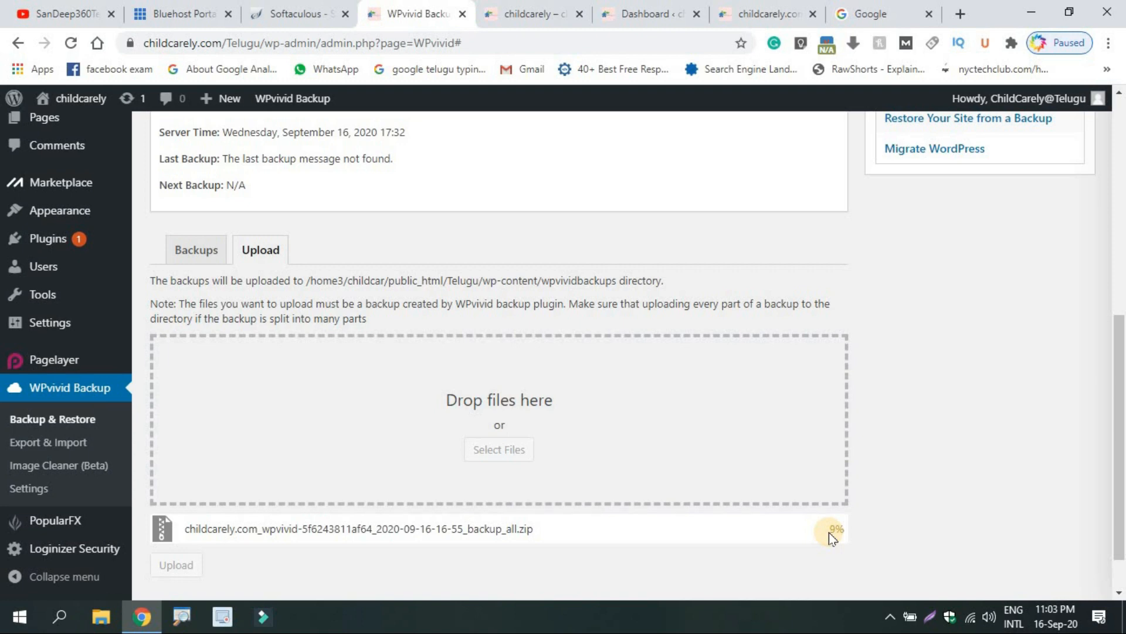
Acknowledge the completed upload and open the restore page for the uploaded backup.
scroll(829, 532, "down", 1)
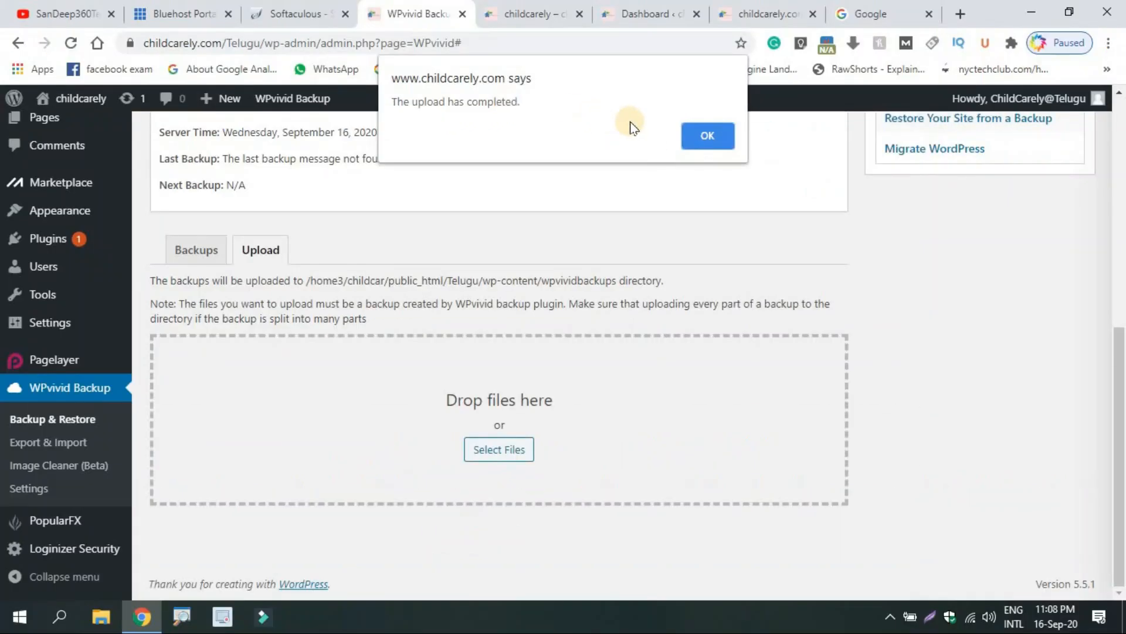
left_click(700, 139)
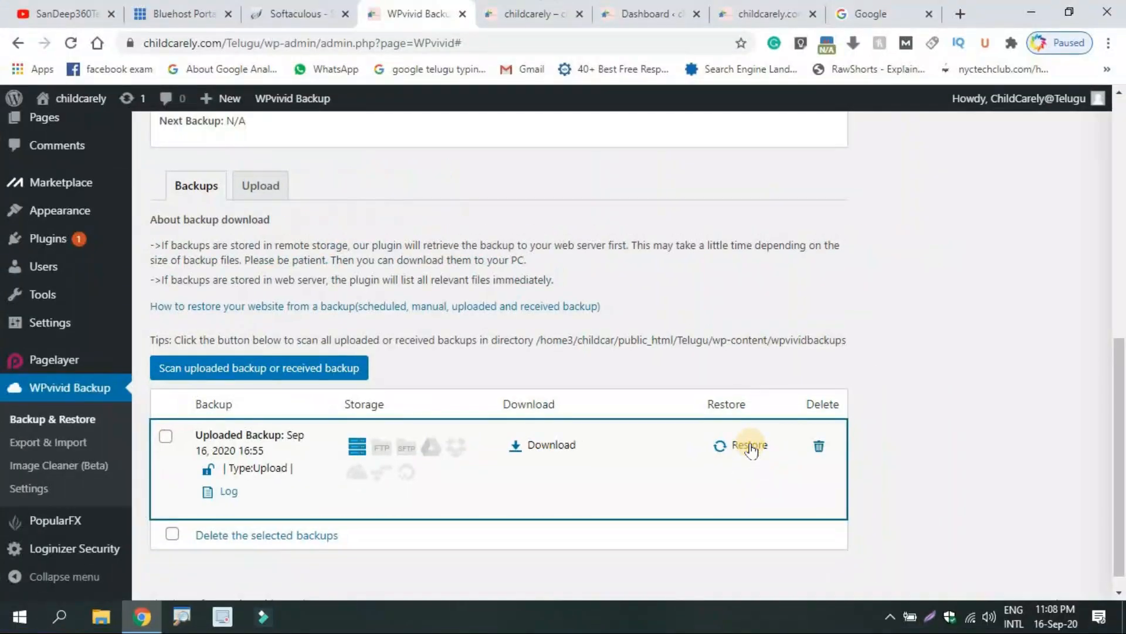
left_click(750, 445)
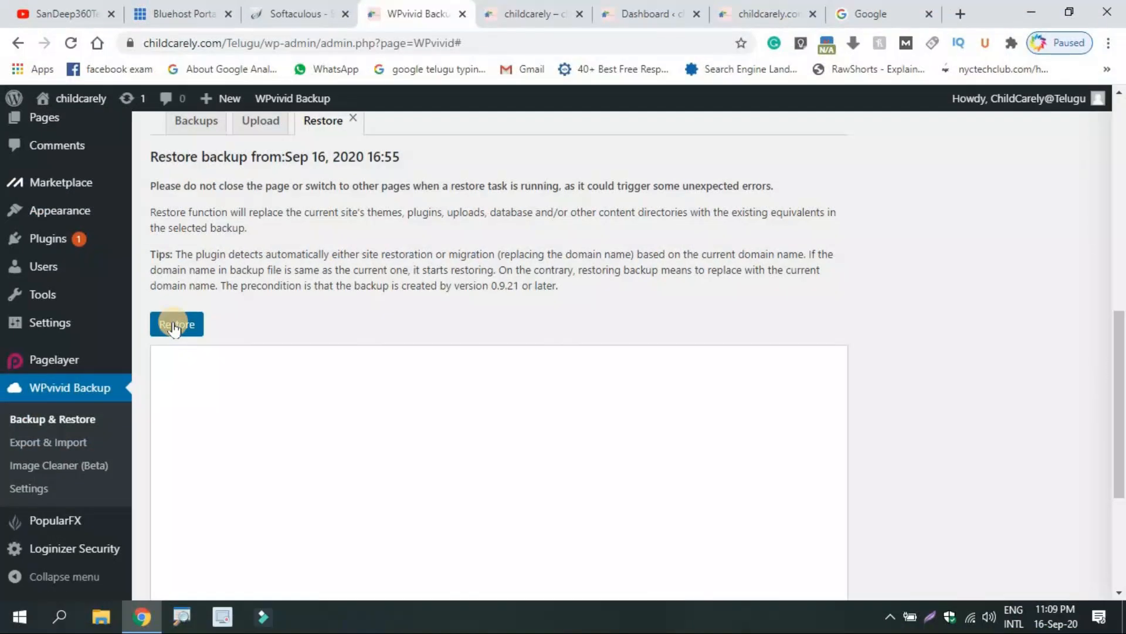
Restore the Sep 16, 2020 16:55 backup into the Telugu site, confirm the restore and follow its log.
left_click(173, 326)
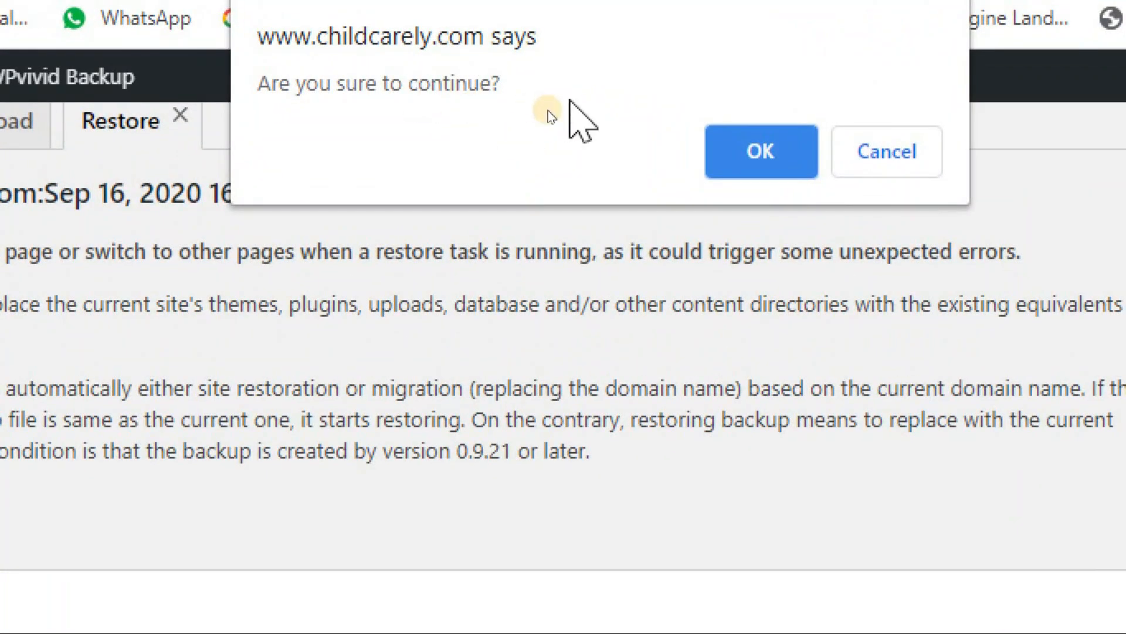
left_click(736, 168)
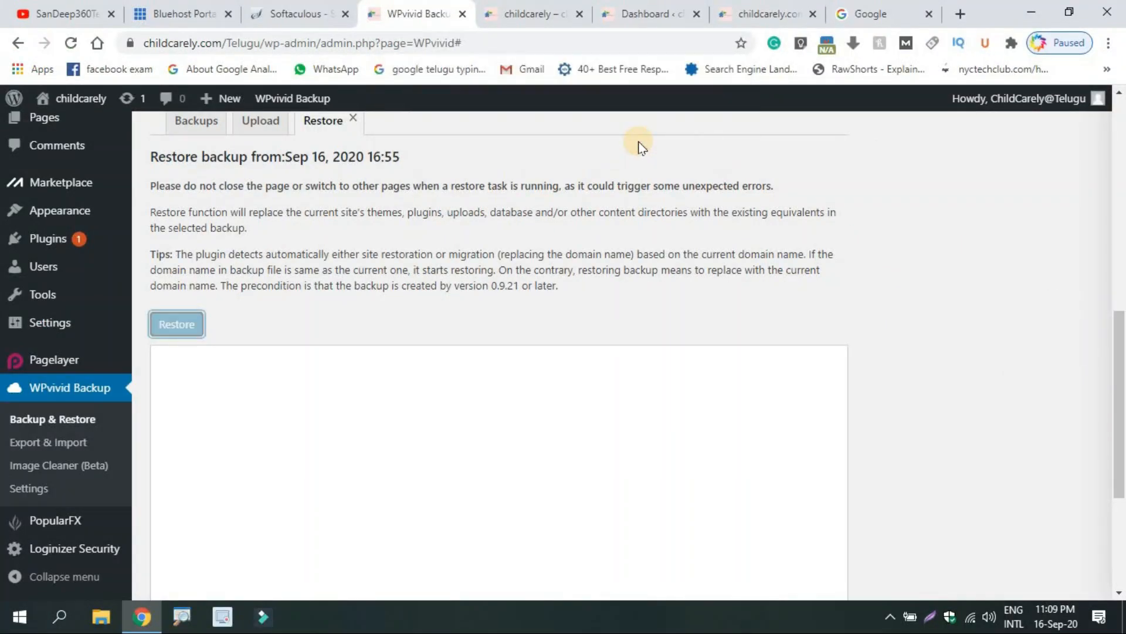
left_click(723, 8)
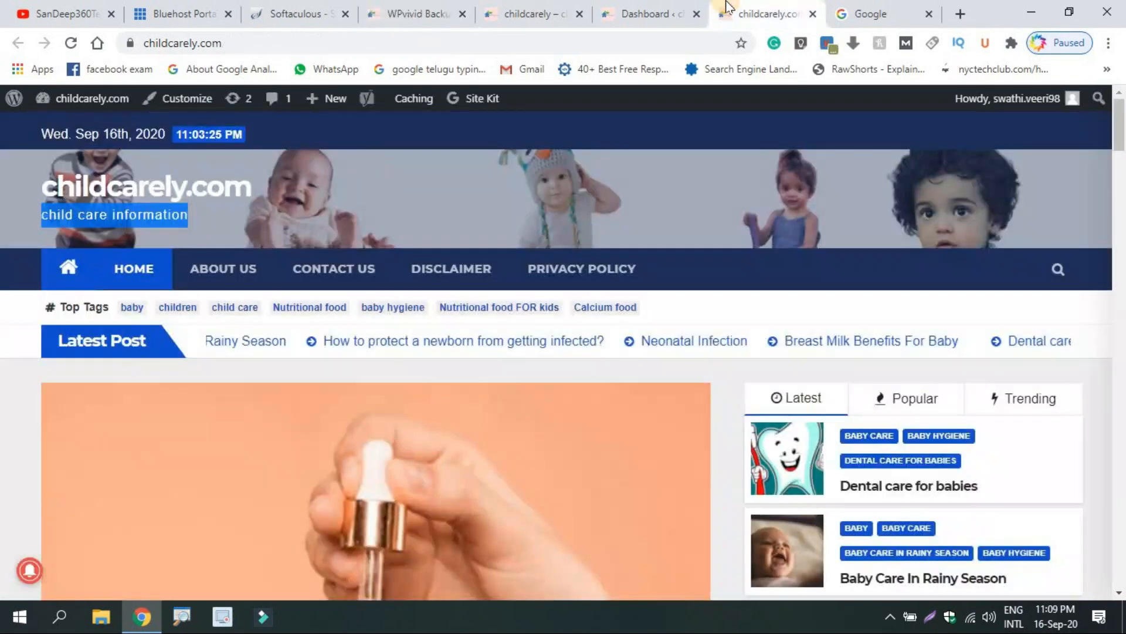
mouse_move(1119, 140)
left_mouse_down()
mouse_move(1119, 181)
mouse_move(1117, 132)
left_mouse_up()
left_click(371, 9)
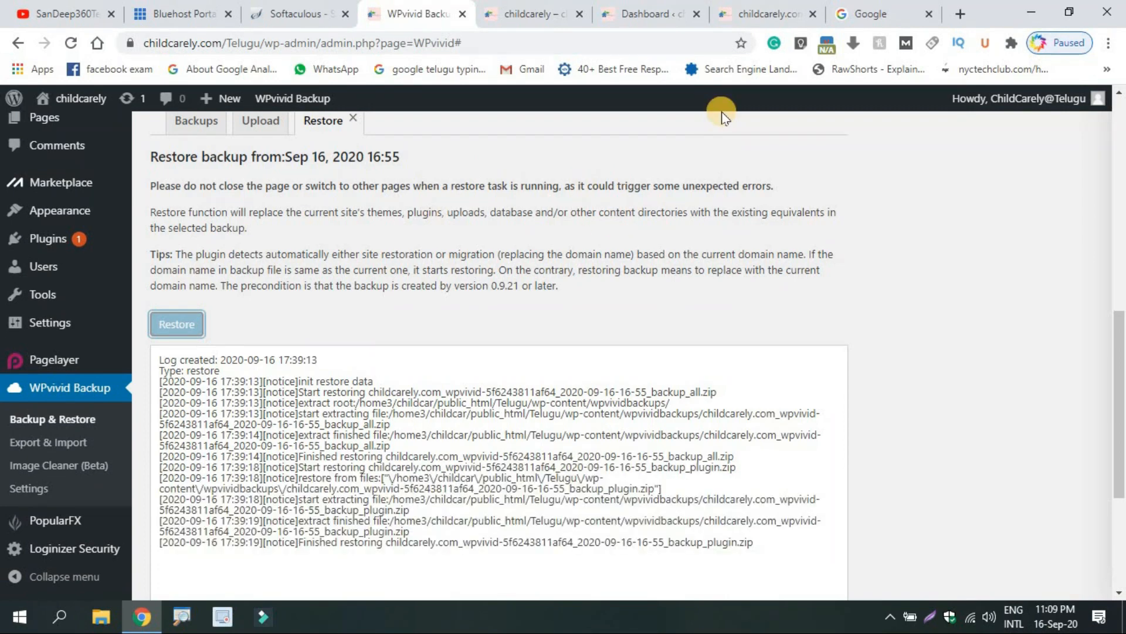
left_click_drag(1120, 364, 1122, 440)
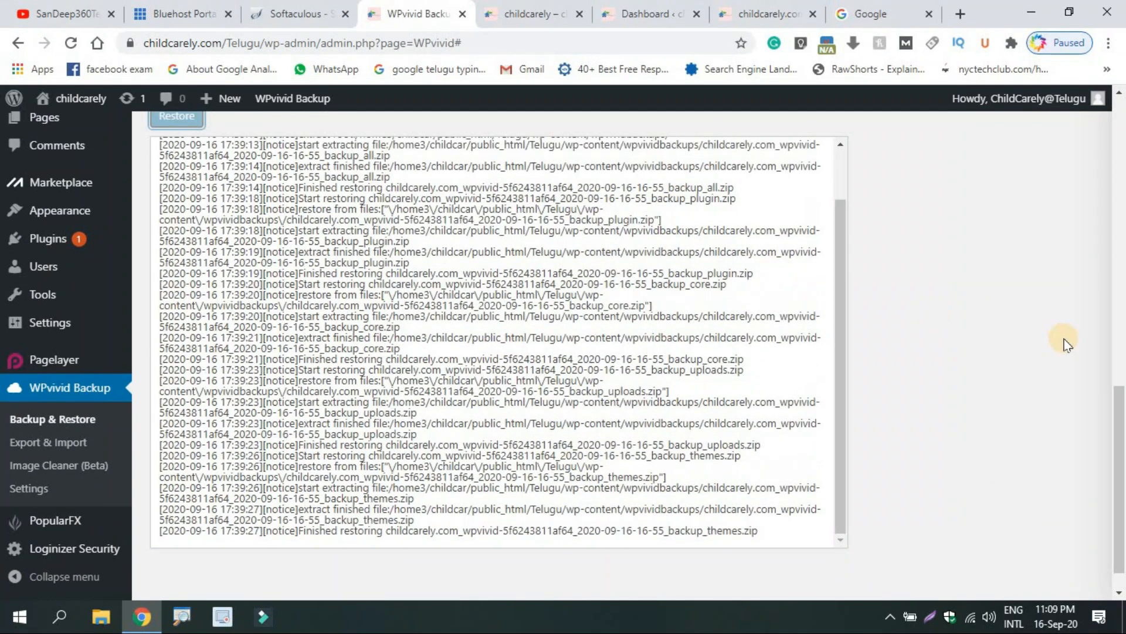
left_click_drag(1121, 419, 1121, 452)
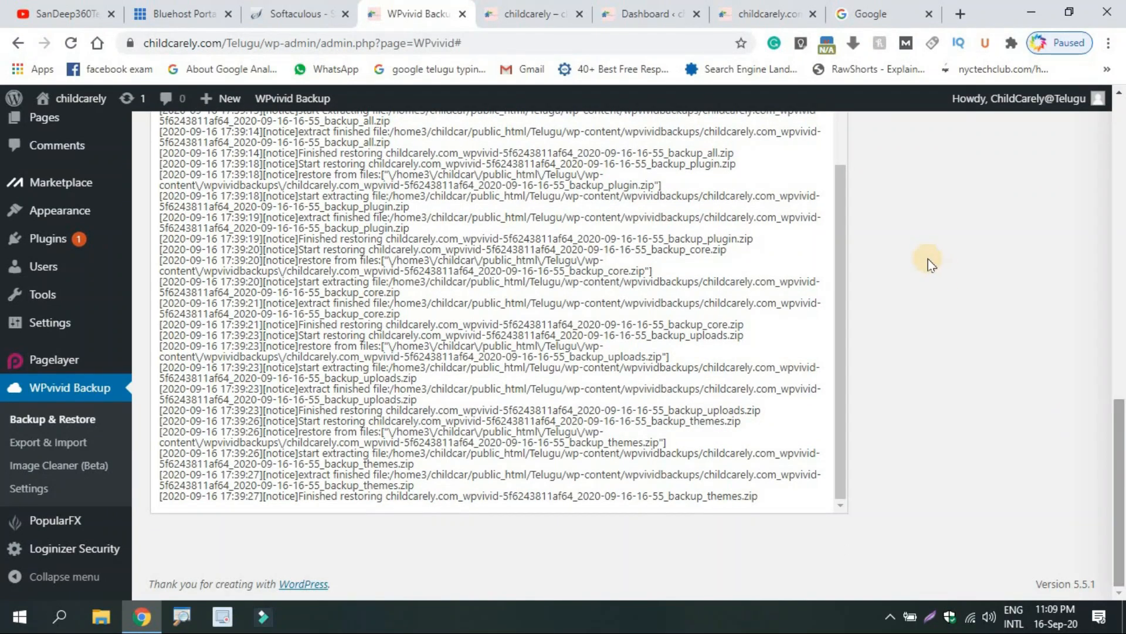
left_click_drag(1118, 389, 1122, 510)
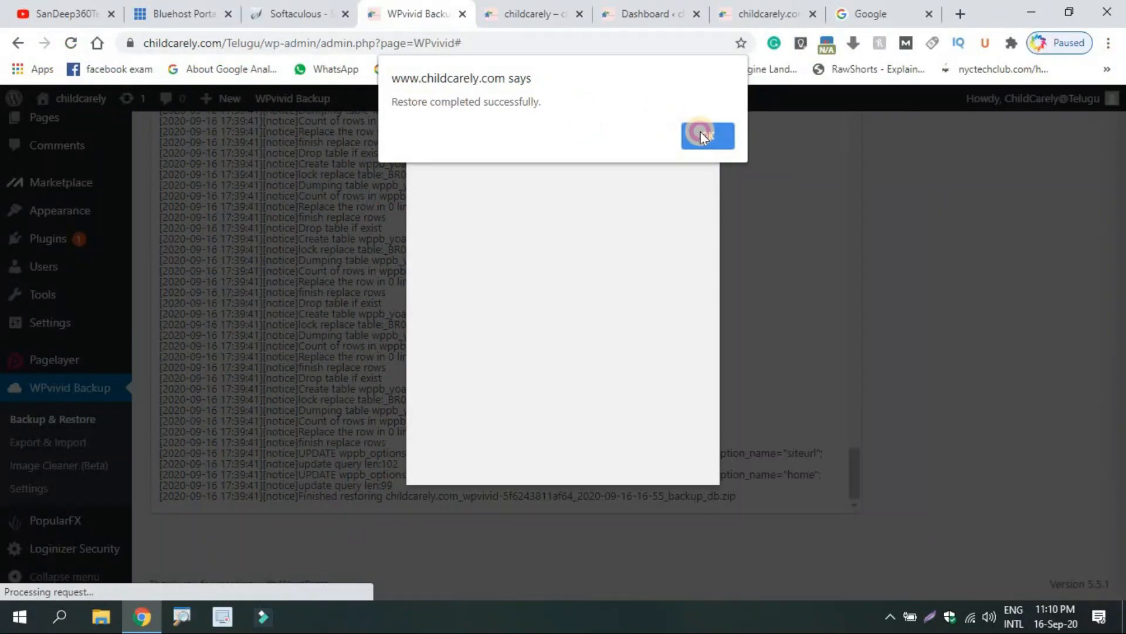
Acknowledge the finished restore, reload the WPvivid page, request a new login and bring up the Telugu site's dashboard.
left_click(701, 134)
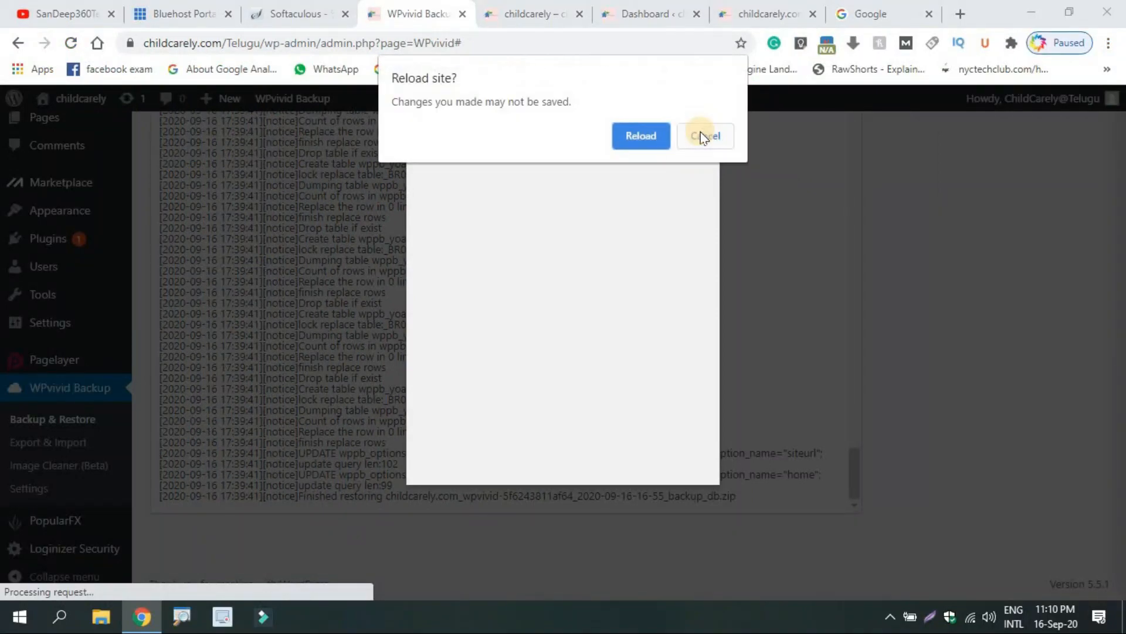
left_click(640, 138)
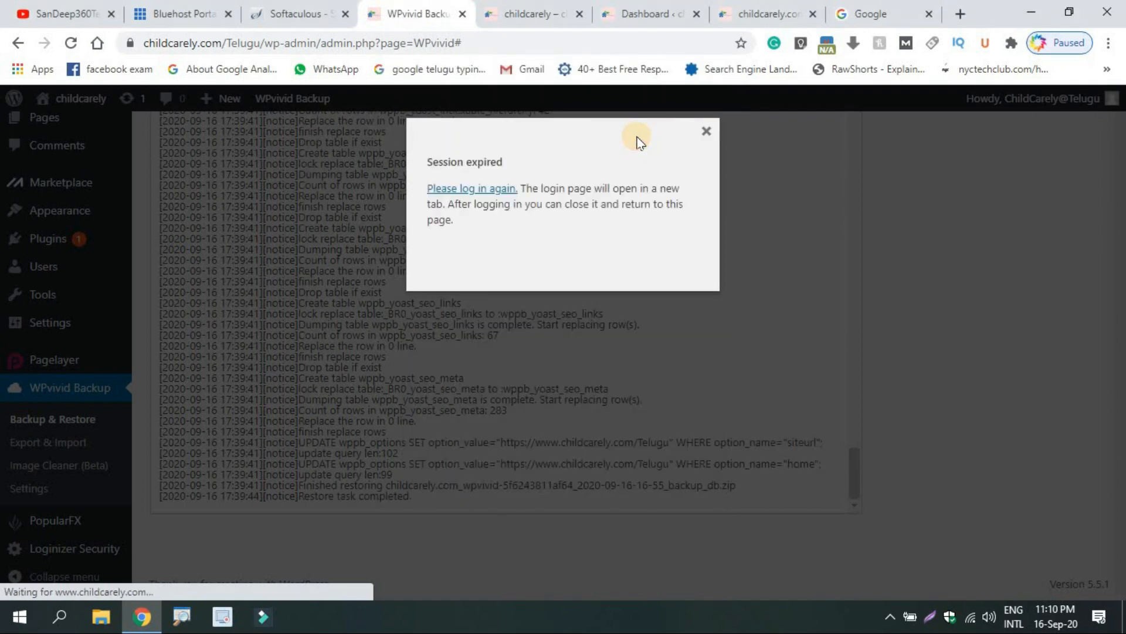
left_click(493, 190)
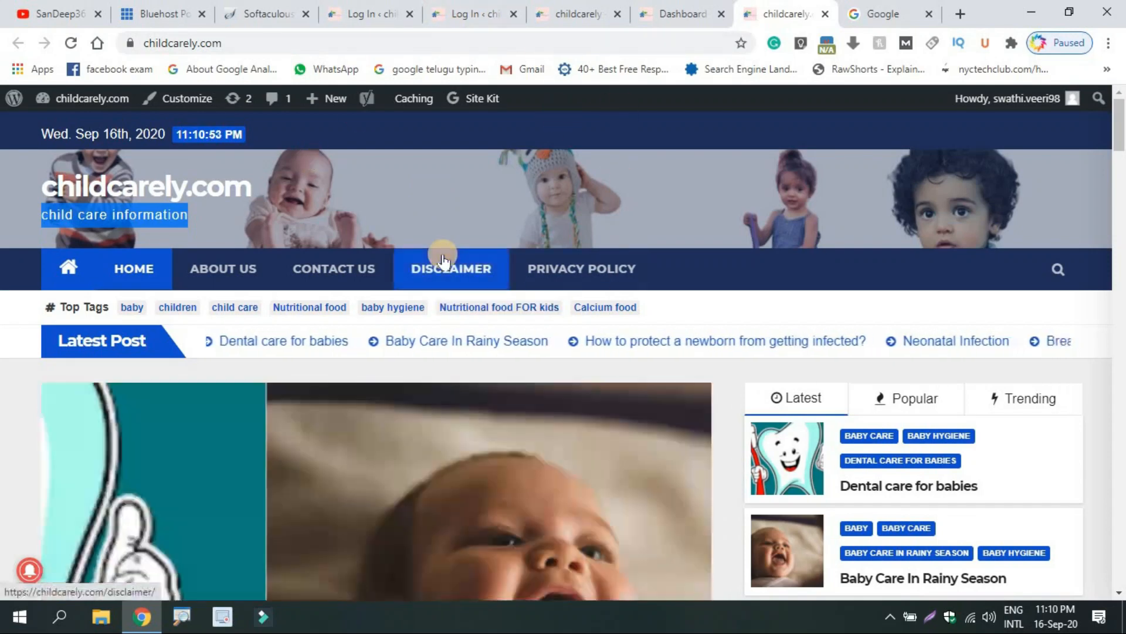
left_click(448, 263)
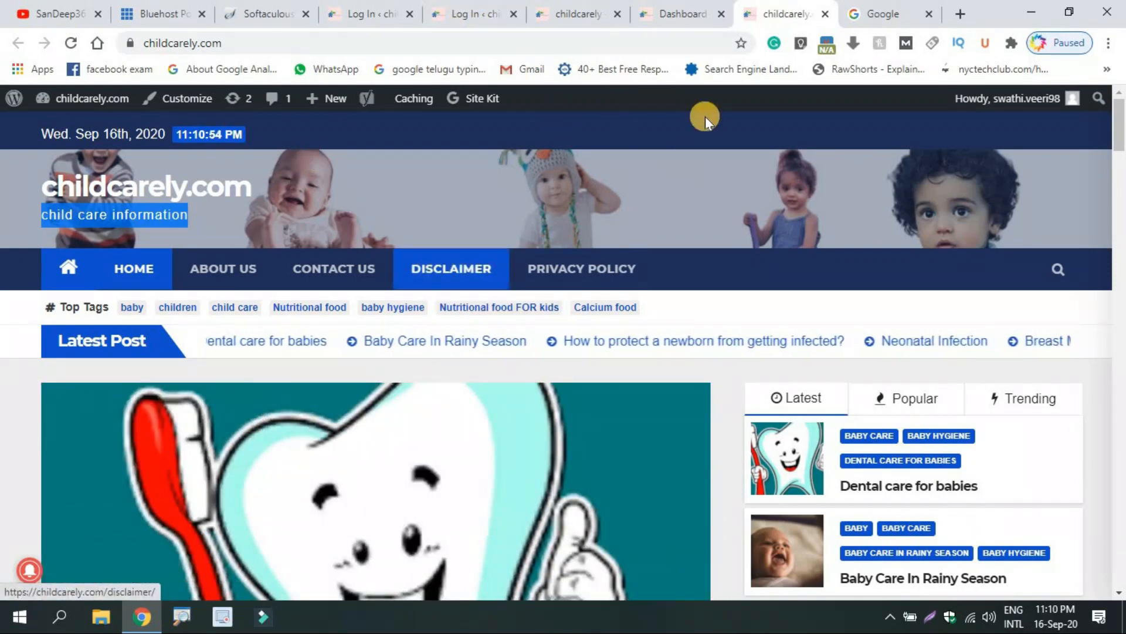
left_click(529, 9)
left_click(473, 8)
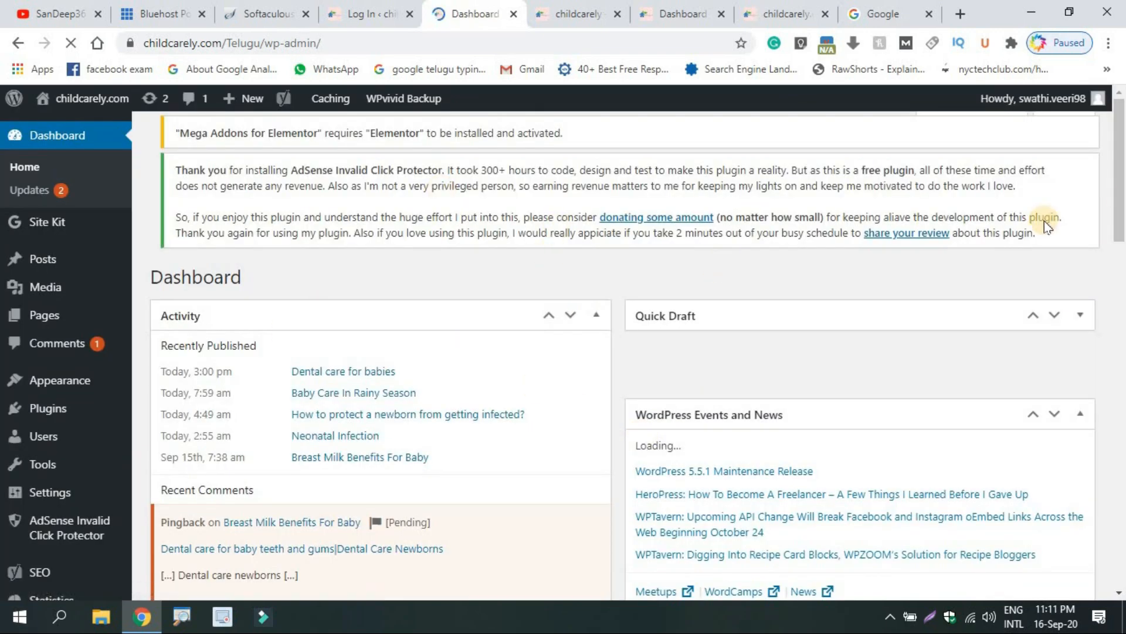
mouse_move(1124, 195)
left_mouse_down()
mouse_move(1121, 294)
mouse_move(1121, 196)
left_mouse_up()
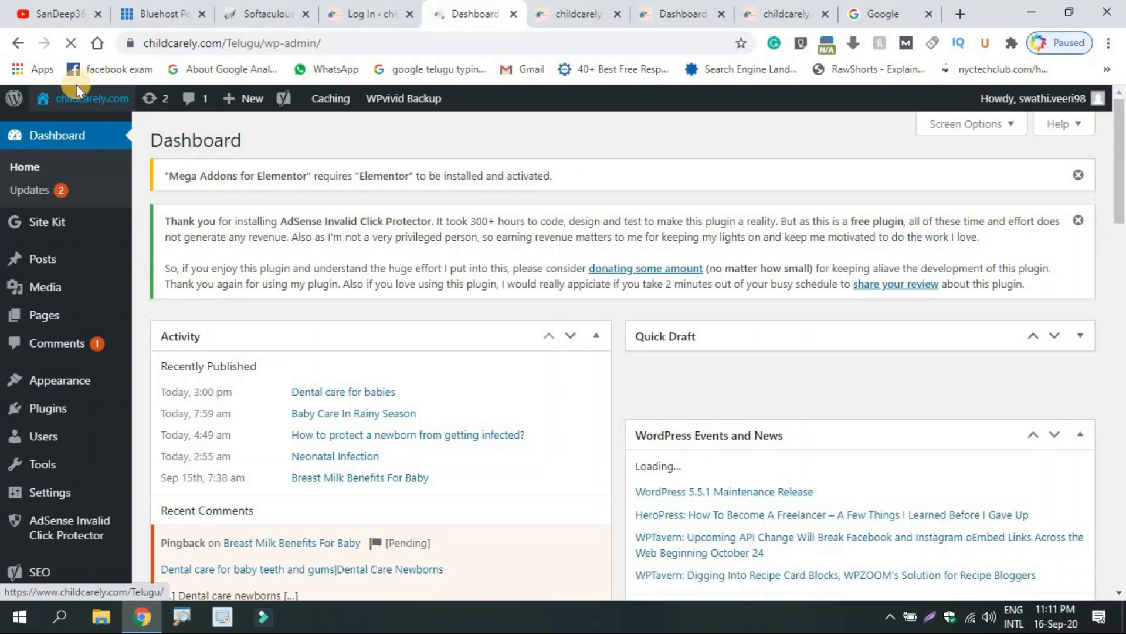
Open the Telugu site's front page in a new tab from its dashboard.
mouse_move(95, 91)
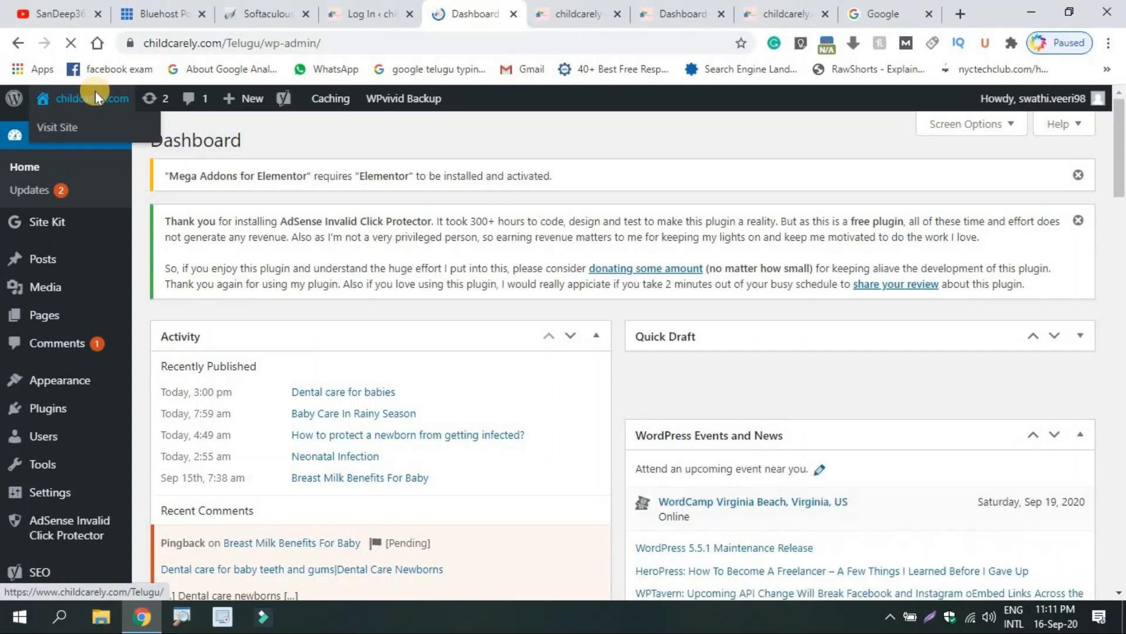
right_click(68, 120)
left_click(89, 131)
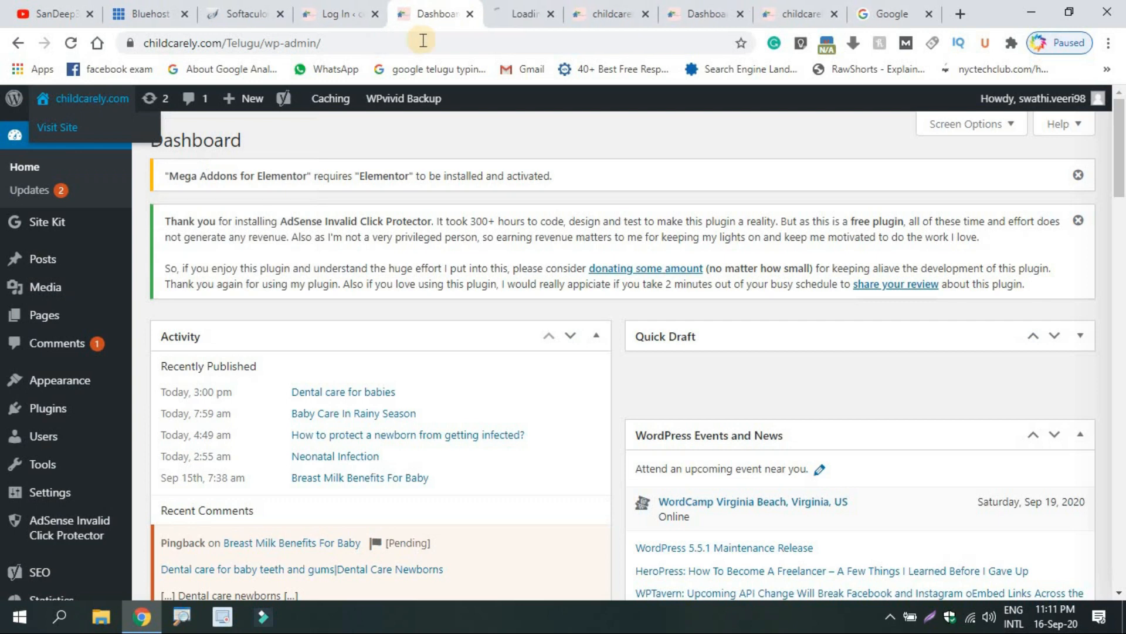
Compare the Telugu site's old demo home page and the original childcarely.com home page with the restored Telugu home page.
left_click(589, 6)
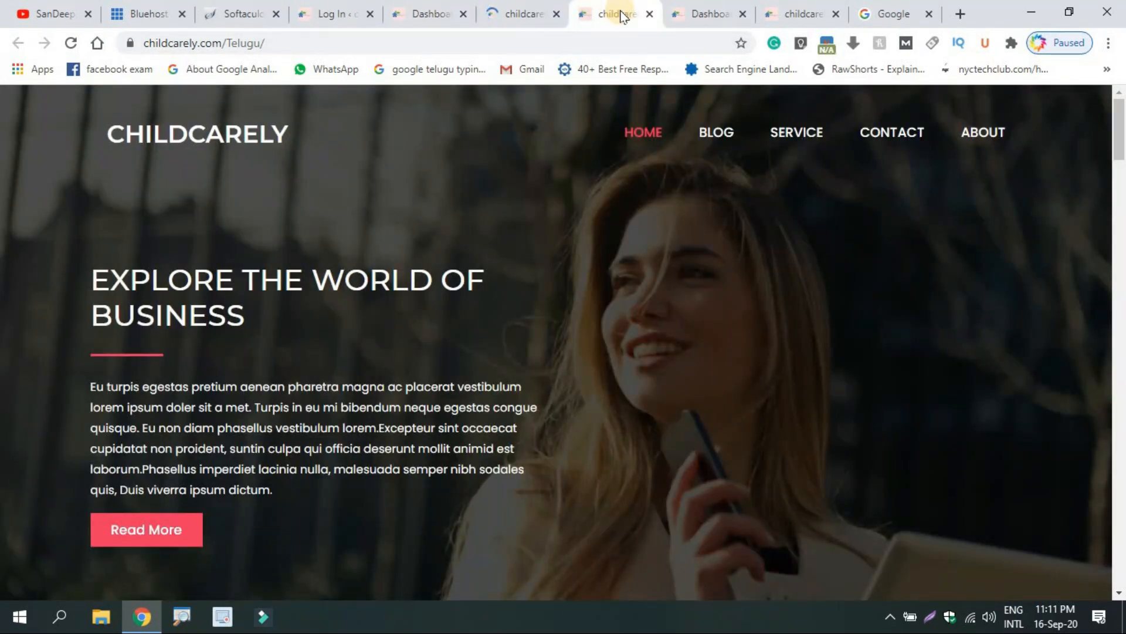
left_click(497, 6)
key("ctrl+Tab")
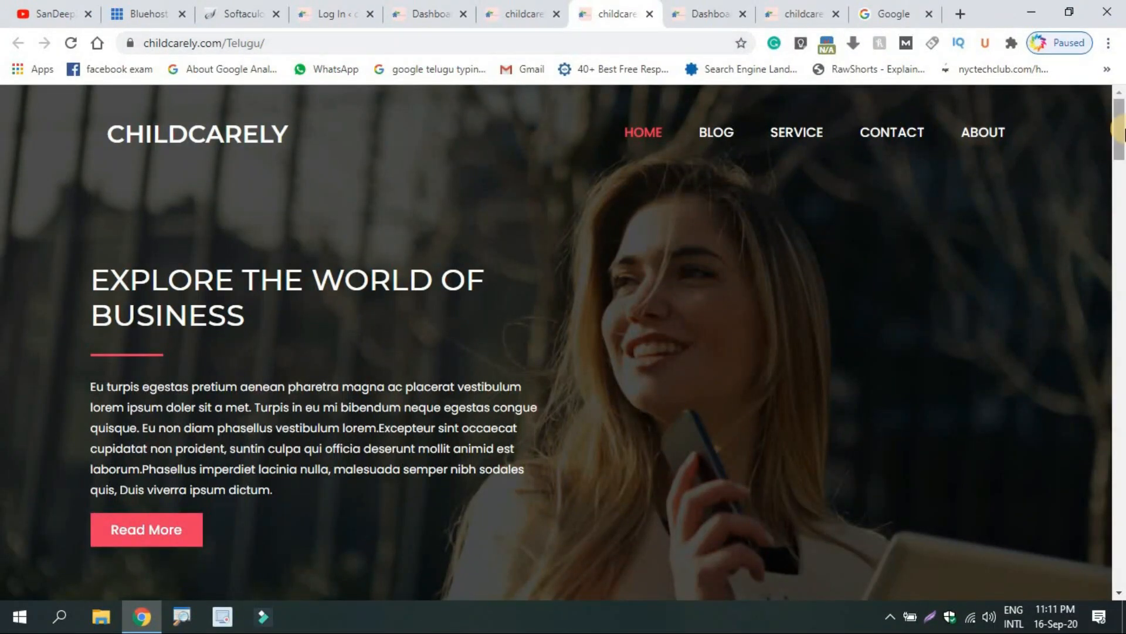
scroll(1121, 133, "down", 15)
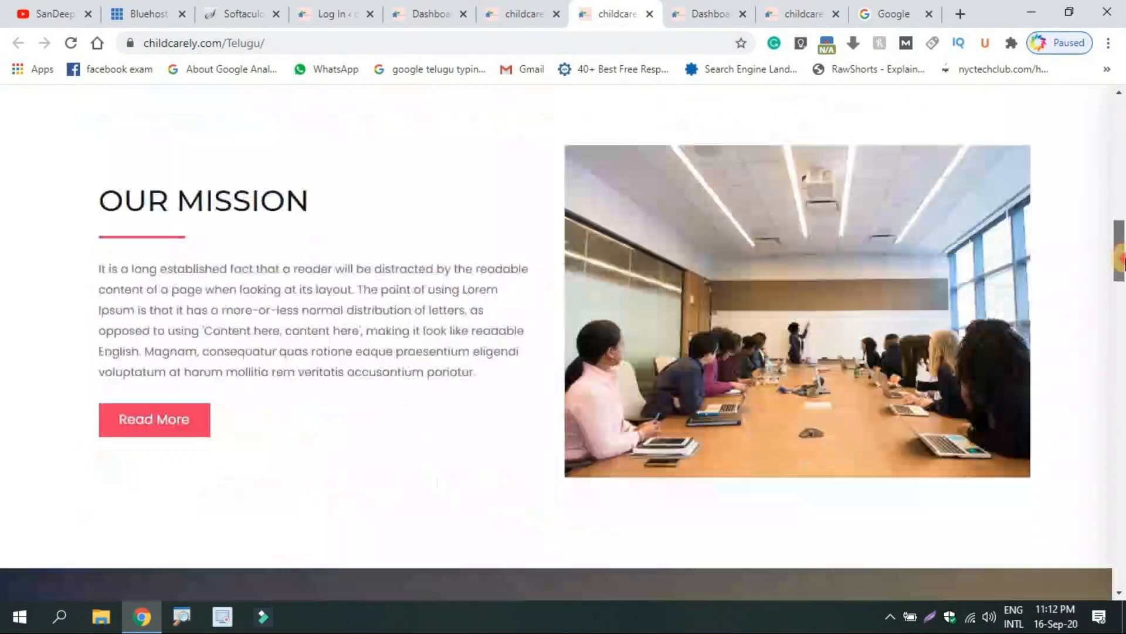
scroll(1107, 94, "up", 15)
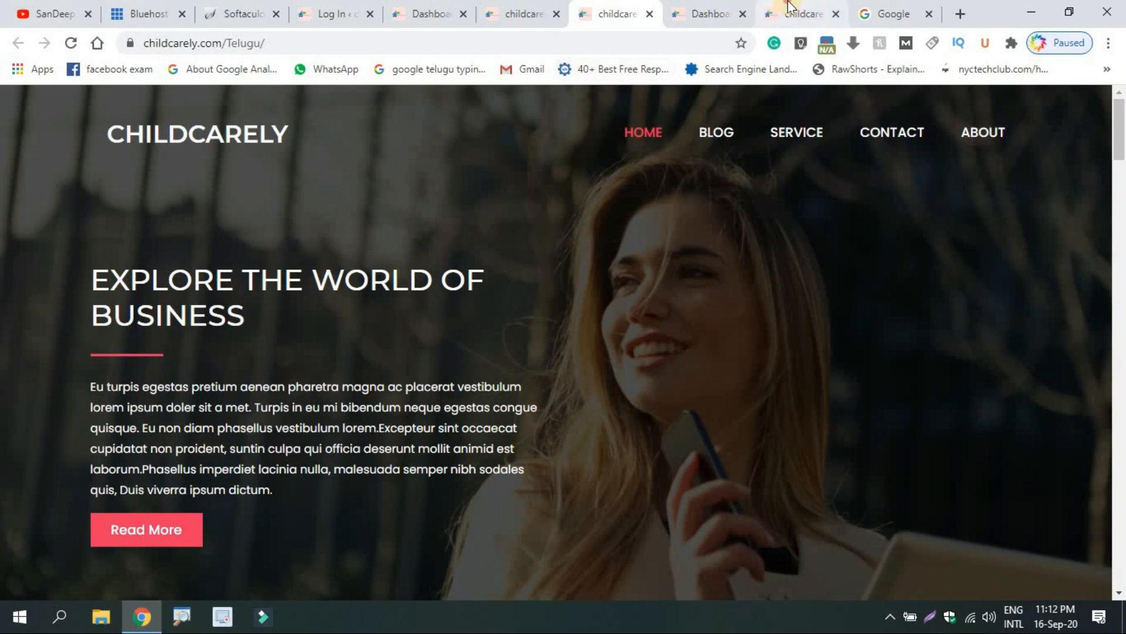
left_click(769, 8)
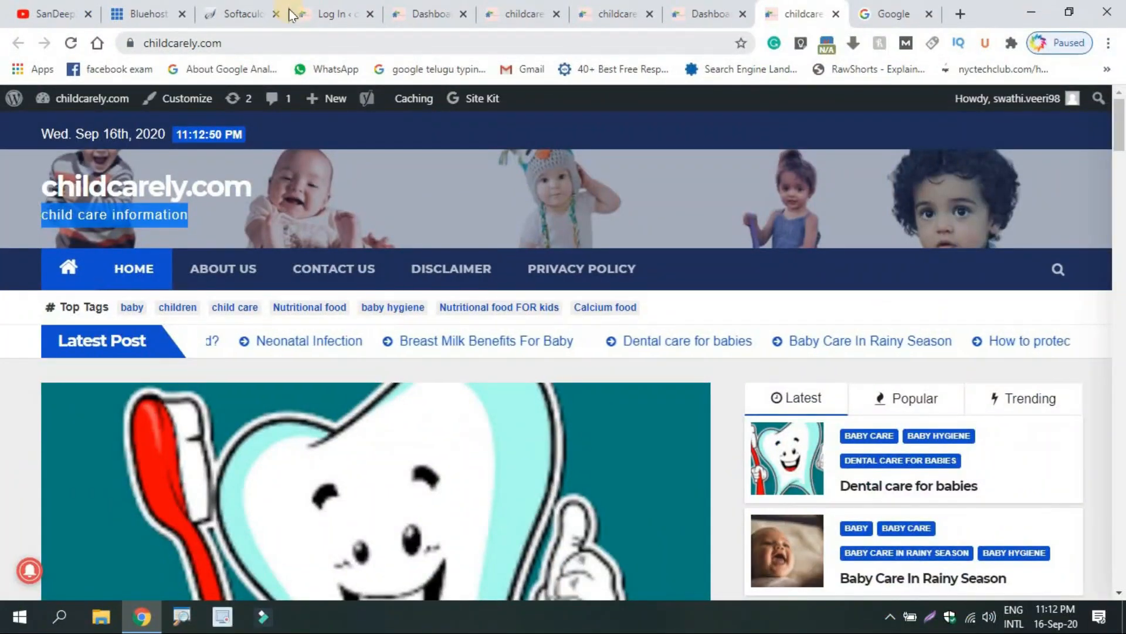
left_click(516, 11)
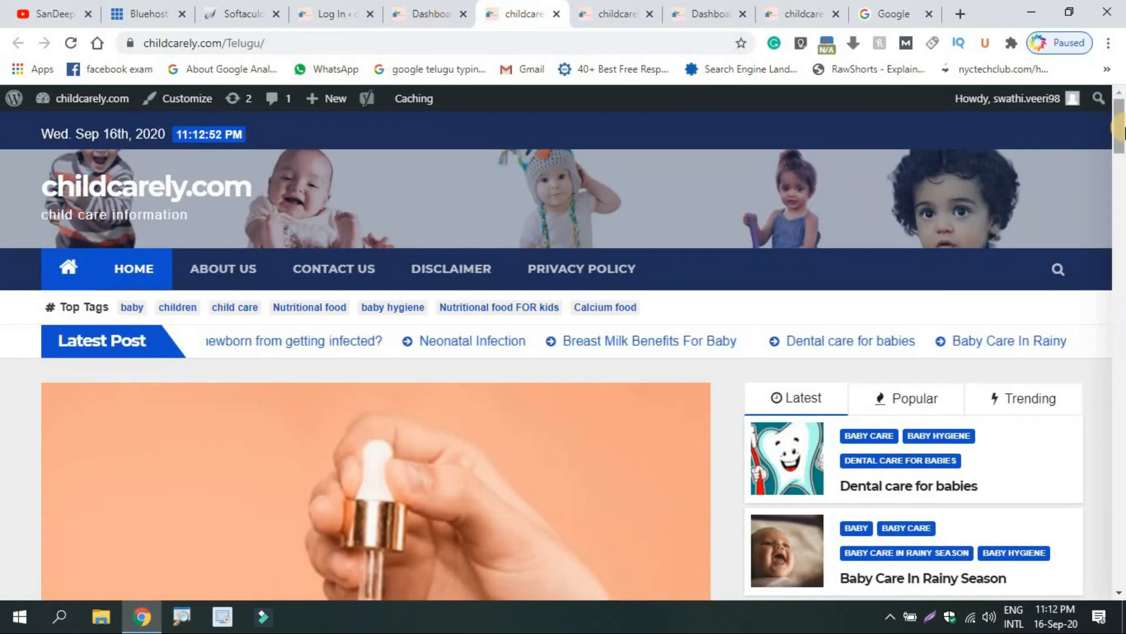
scroll(938, 94, "down", 15)
left_click_drag(1099, 70, 1098, 57)
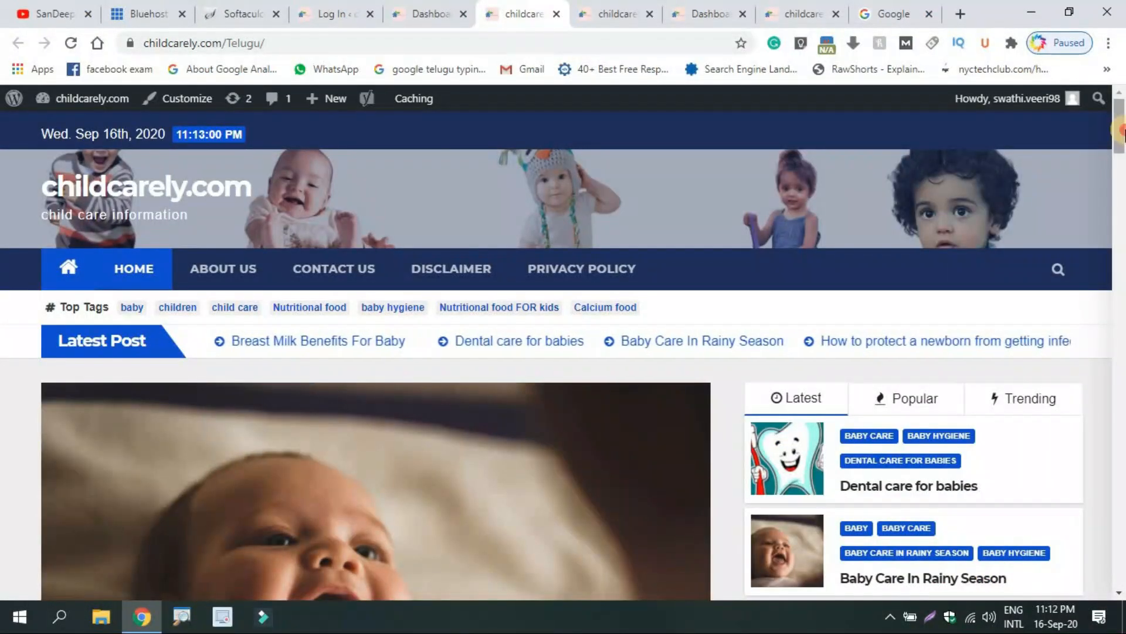
left_click_drag(1121, 131, 1125, 36)
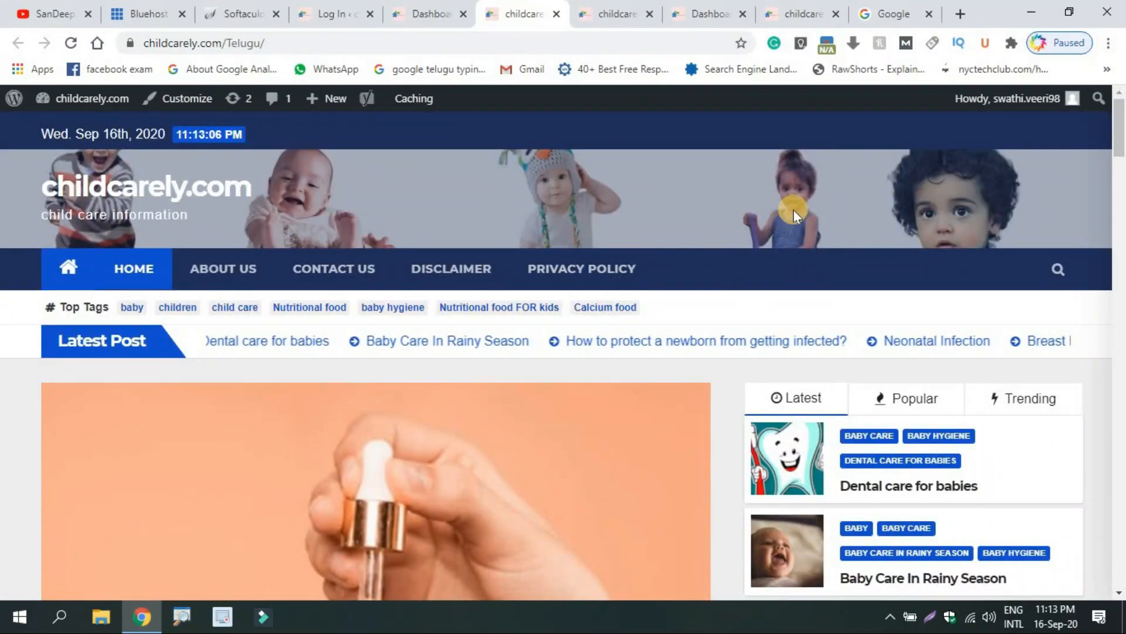
Check the original home page once more and close the tab with the outdated Telugu demo page.
left_click(788, 8)
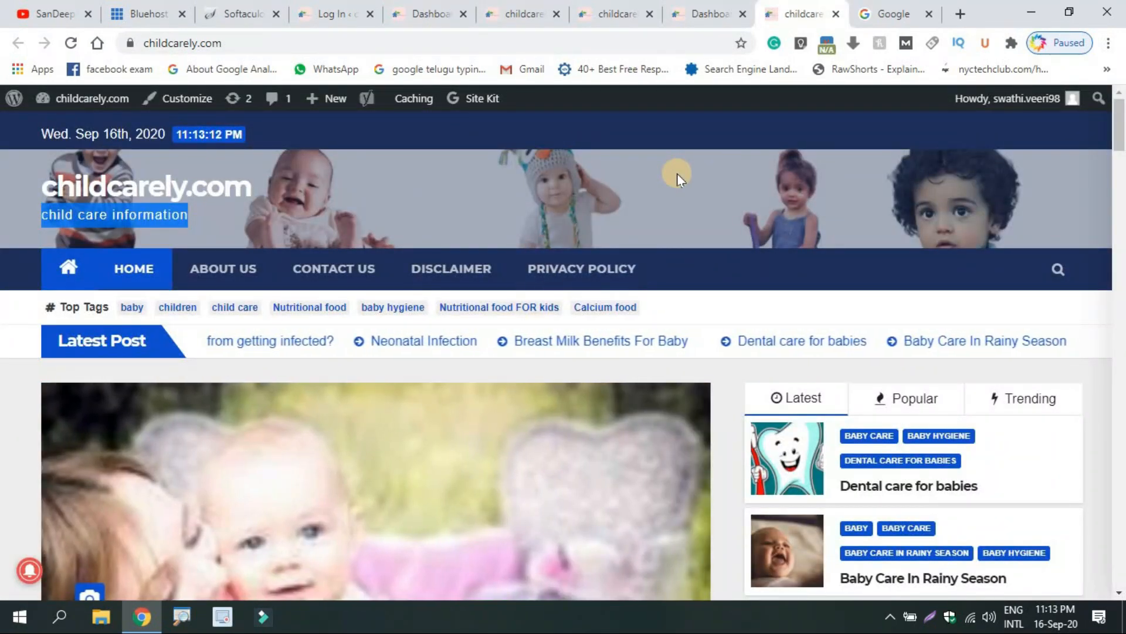
left_click(613, 13)
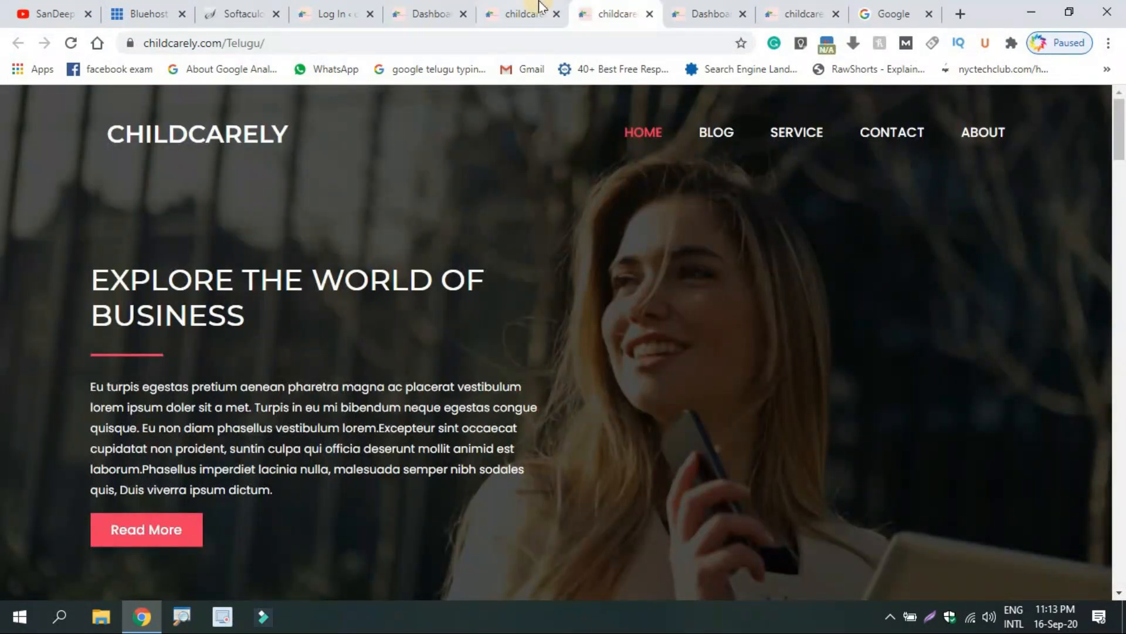
left_click(649, 13)
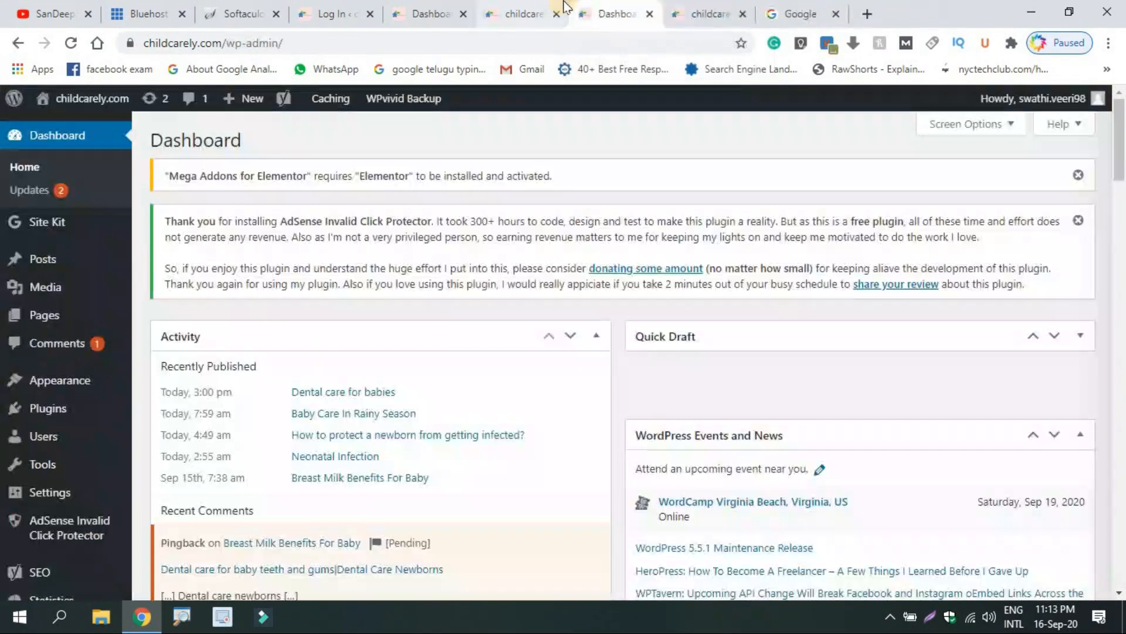
Open the list of all posts in the Telugu site's dashboard and look through it.
left_click(552, 4)
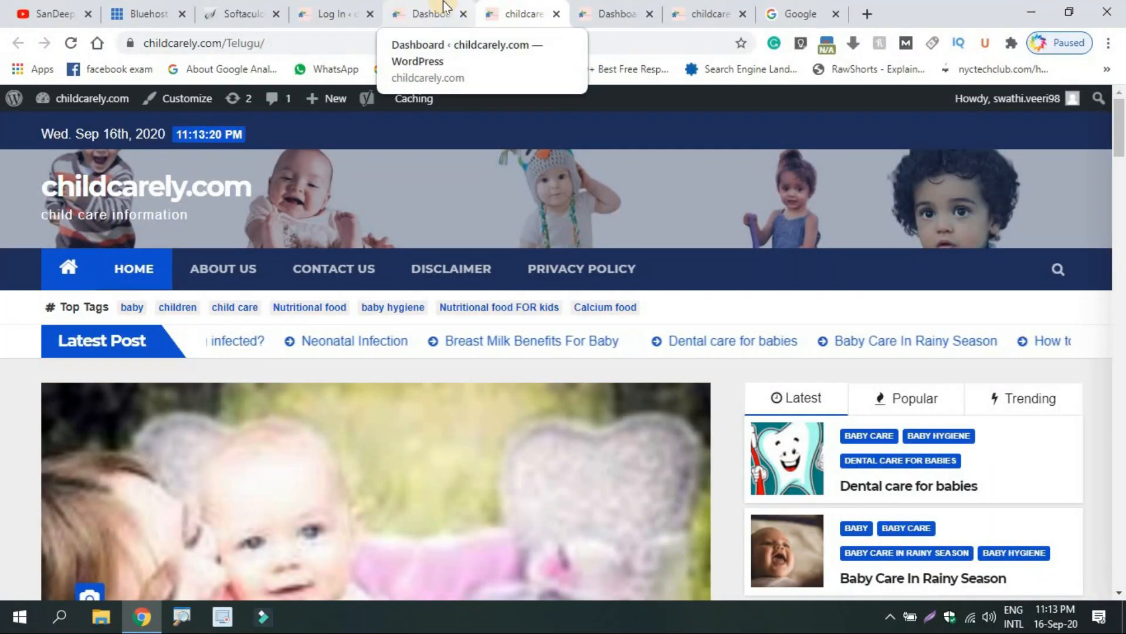
left_click(444, 12)
mouse_move(44, 264)
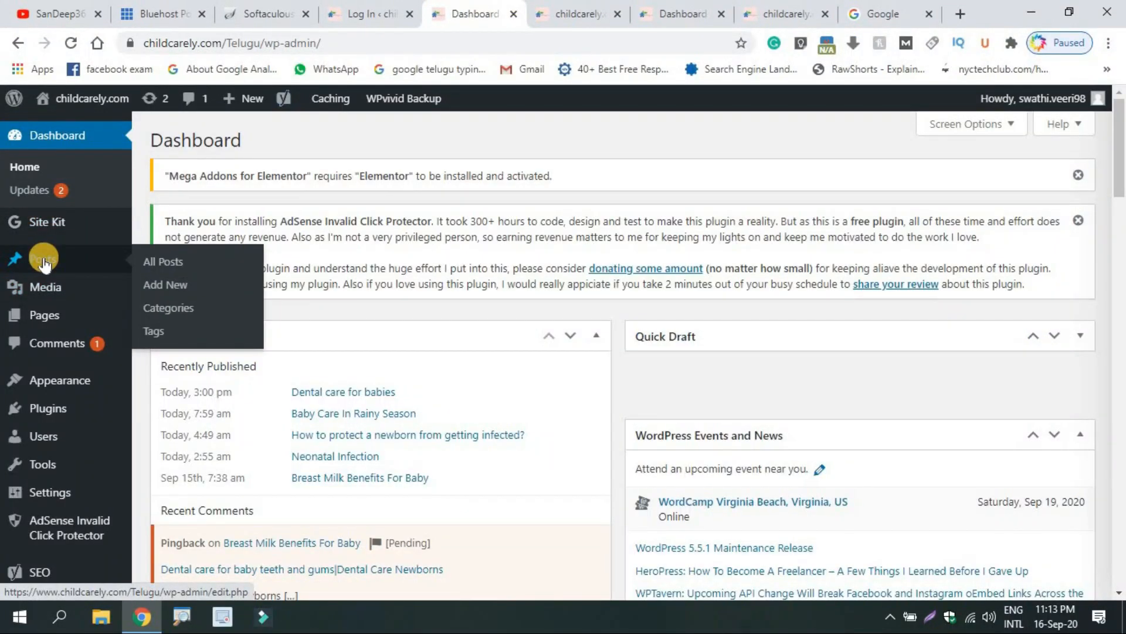
left_click(146, 265)
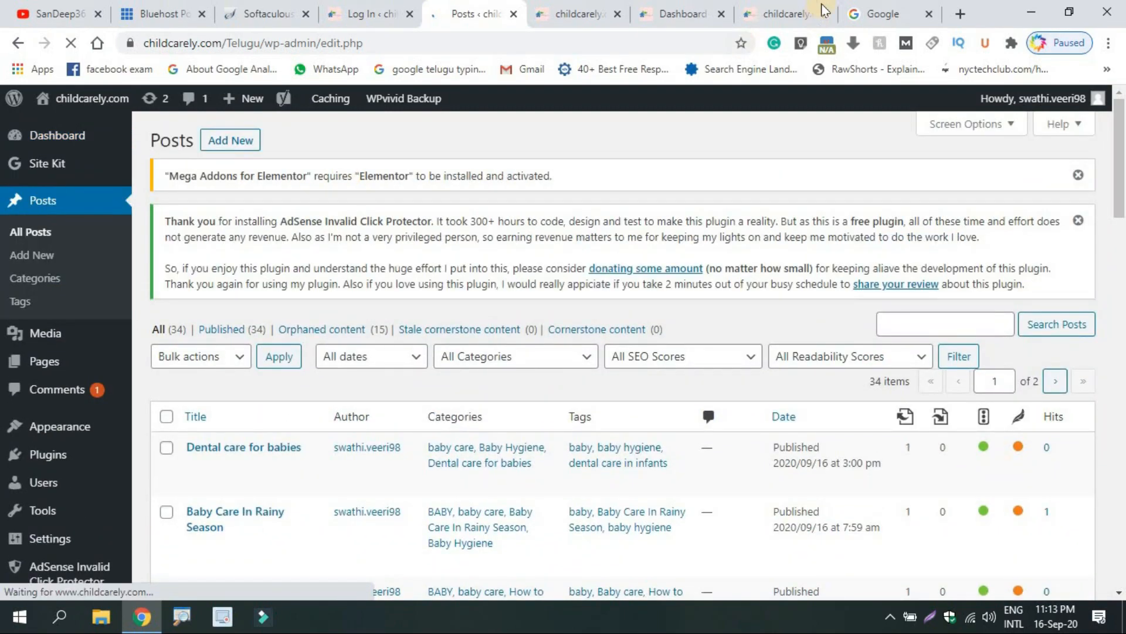
left_click(805, 8)
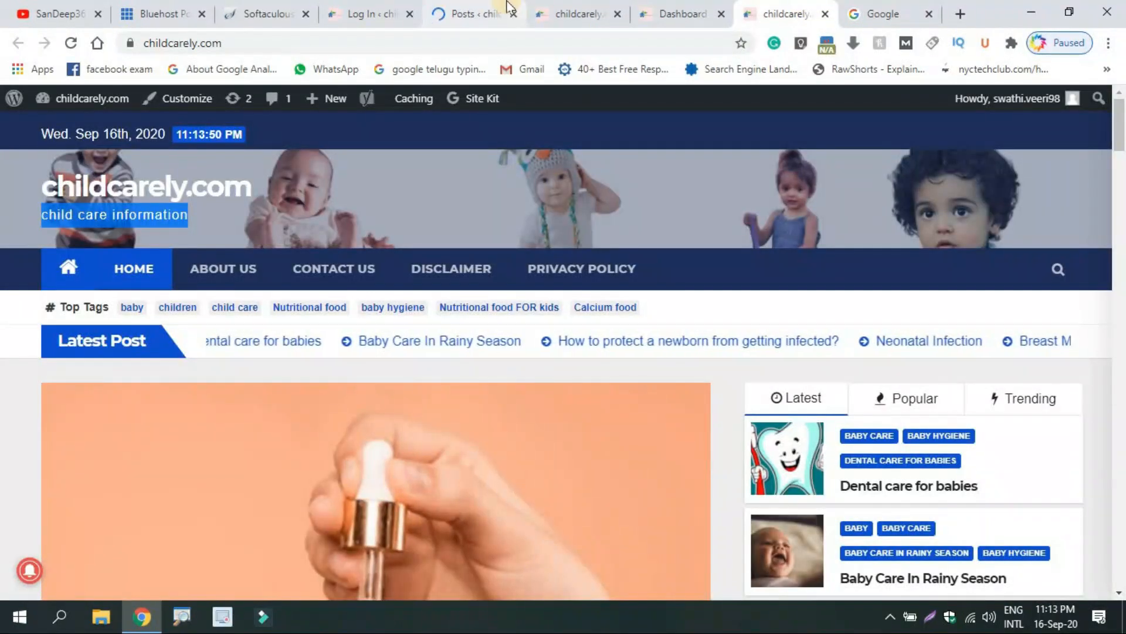
left_click(493, 8)
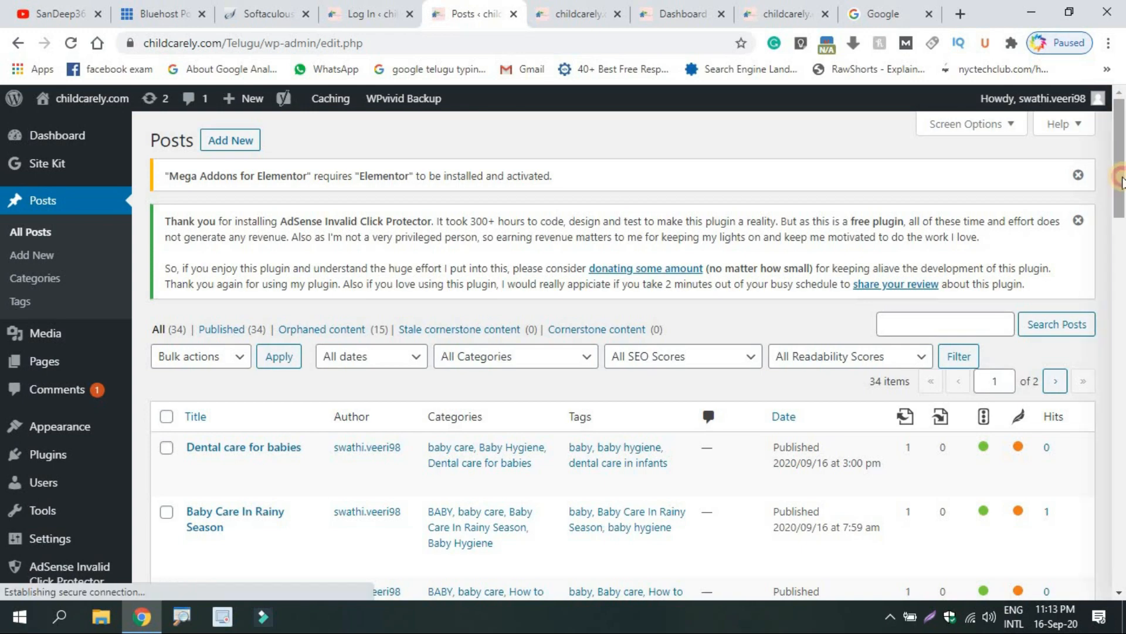
mouse_move(1121, 179)
left_mouse_down()
mouse_move(1122, 257)
mouse_move(1121, 170)
left_mouse_up()
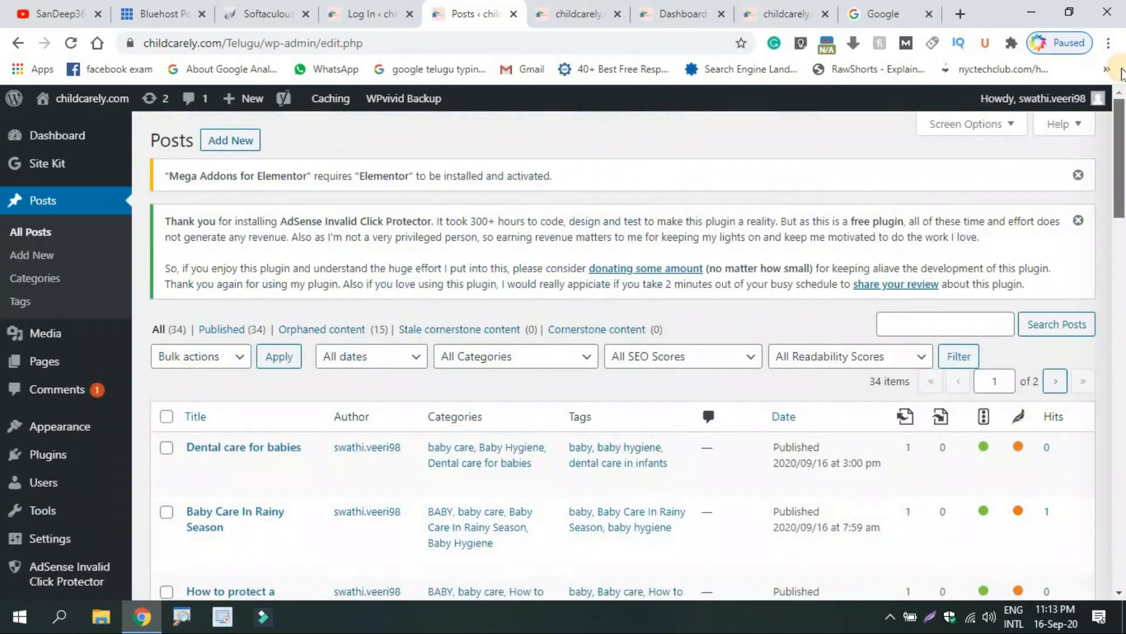
Select all posts listed on the Telugu site and move them to Trash with a bulk action.
left_click(164, 417)
left_click(212, 368)
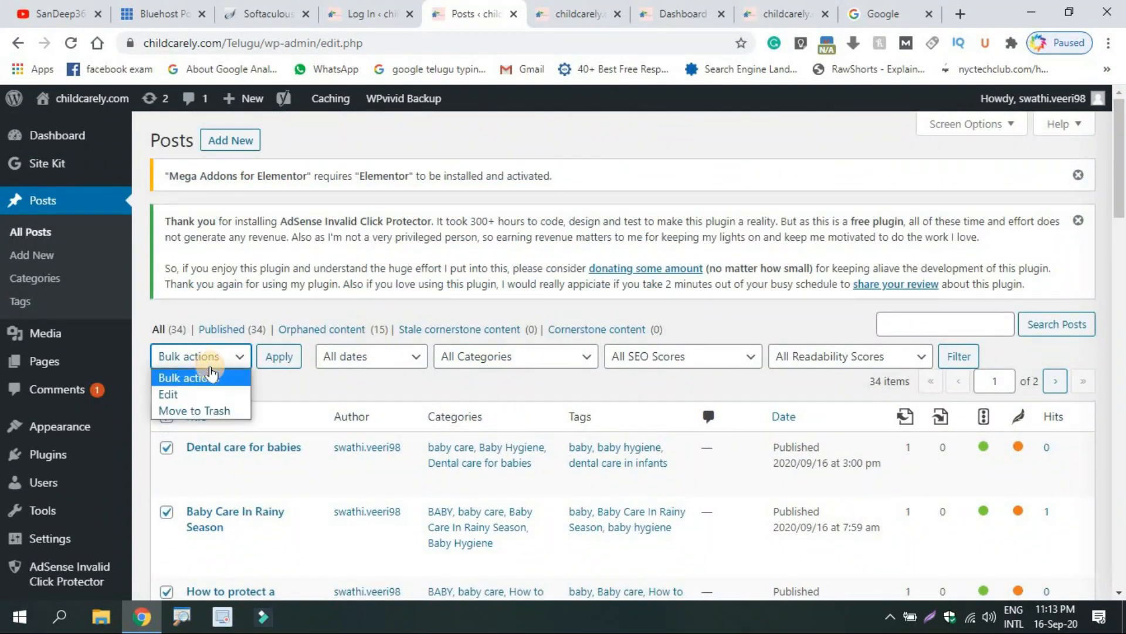
left_click(213, 410)
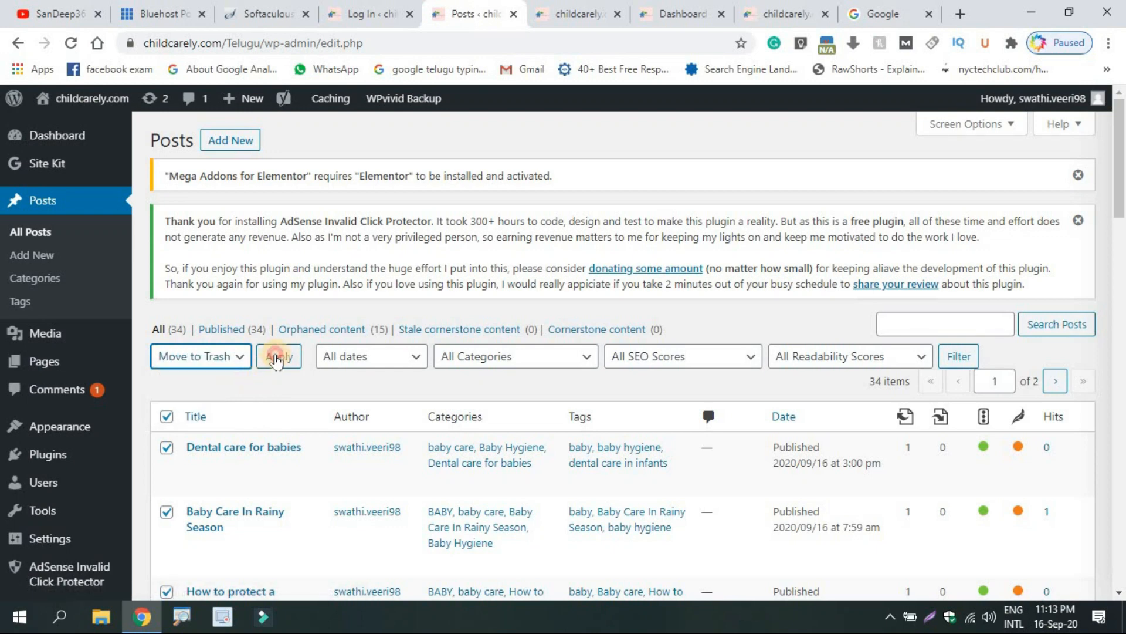
left_click(277, 358)
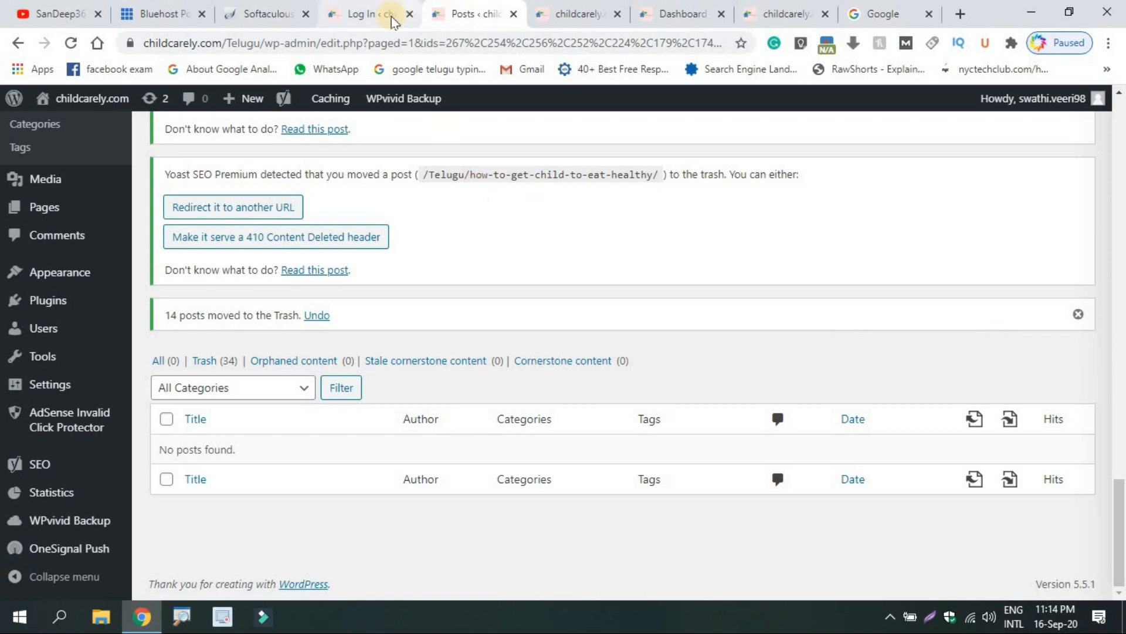
Open the Telugu site's home page in a new tab and look through it for remaining posts.
right_click(72, 126)
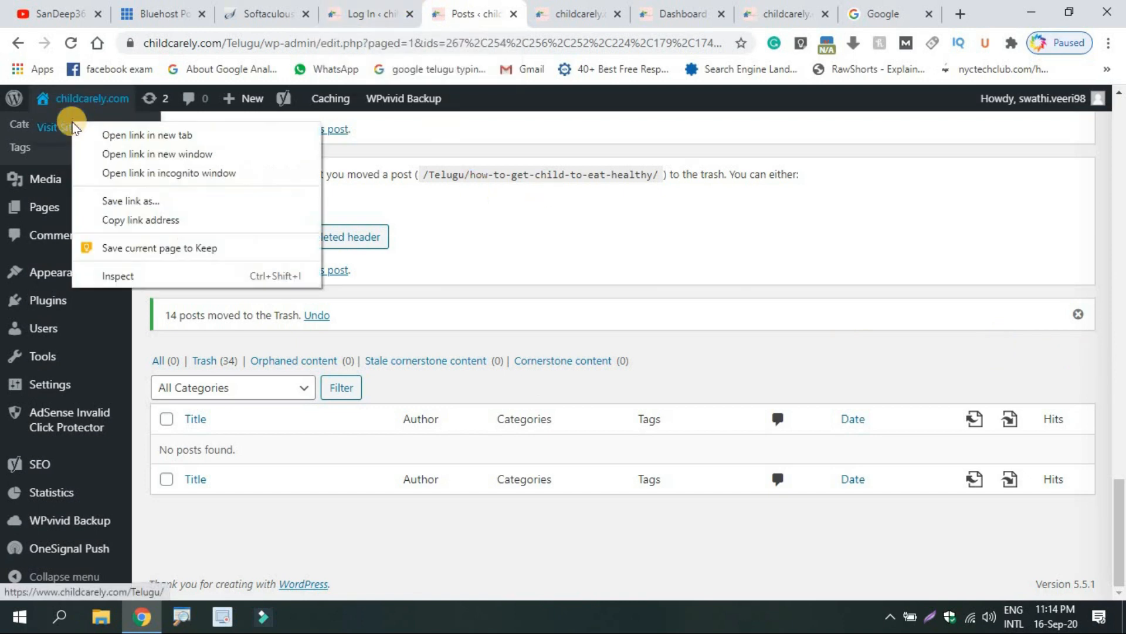
left_click(97, 133)
key("ctrl+Tab")
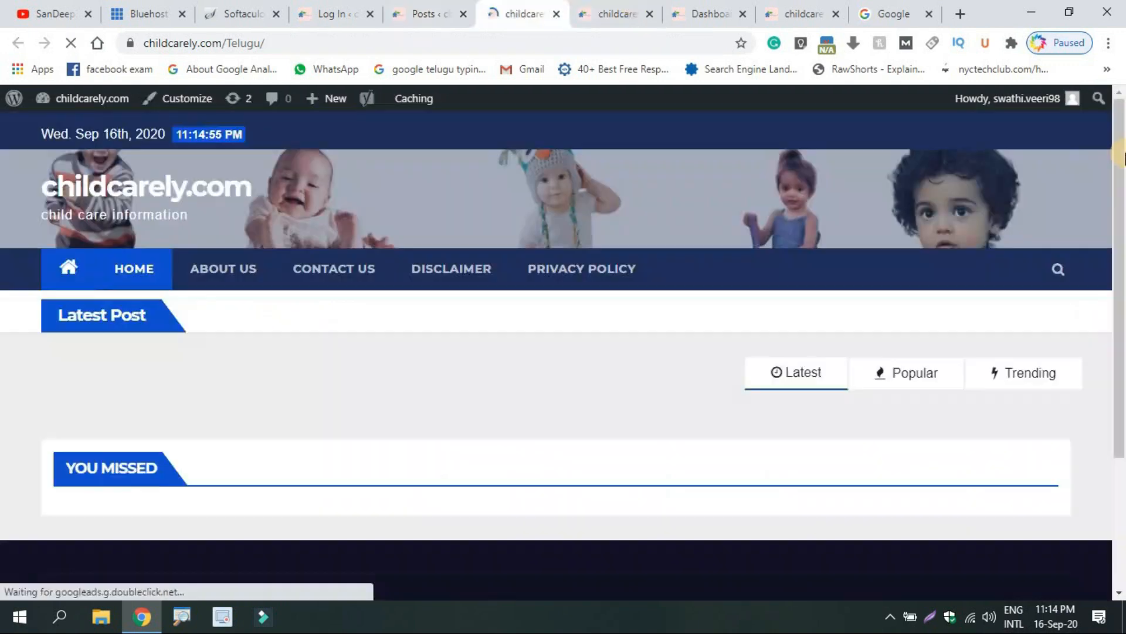
scroll(1114, 152, "down", 3)
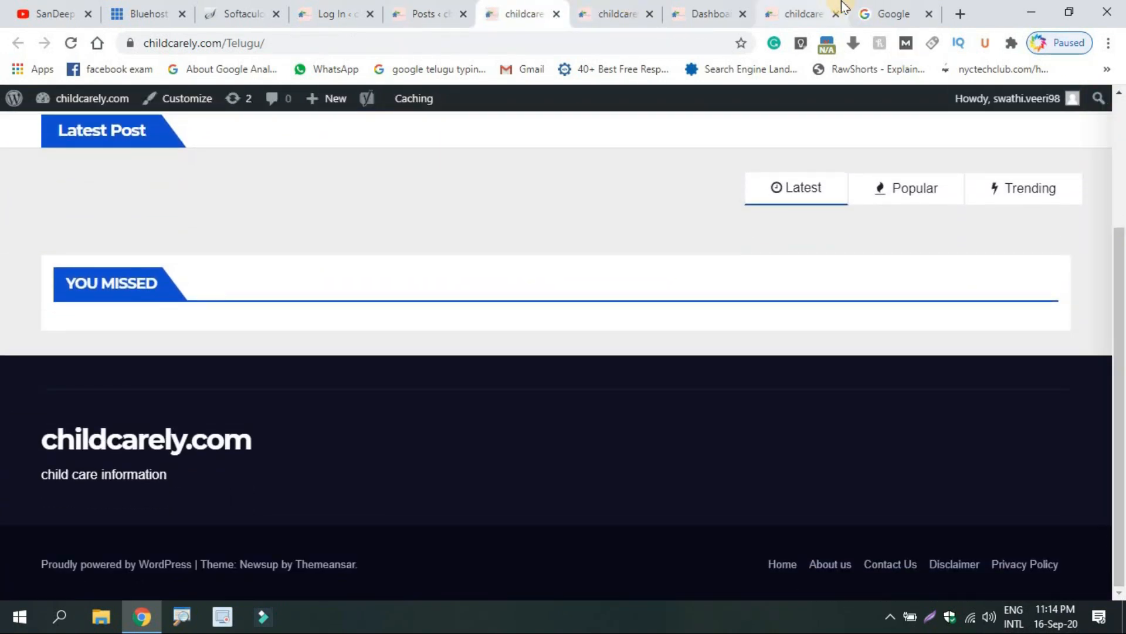
Compare the original childcarely.com home page with the Telugu home page and recheck the Telugu posts list.
left_click(811, 7)
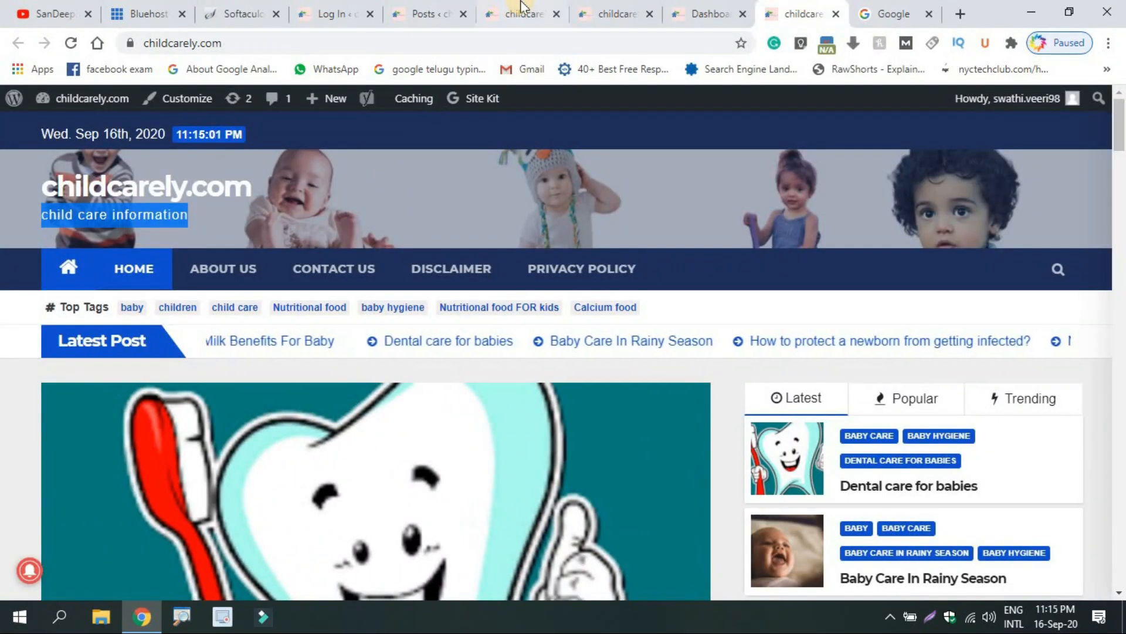
left_click(516, 8)
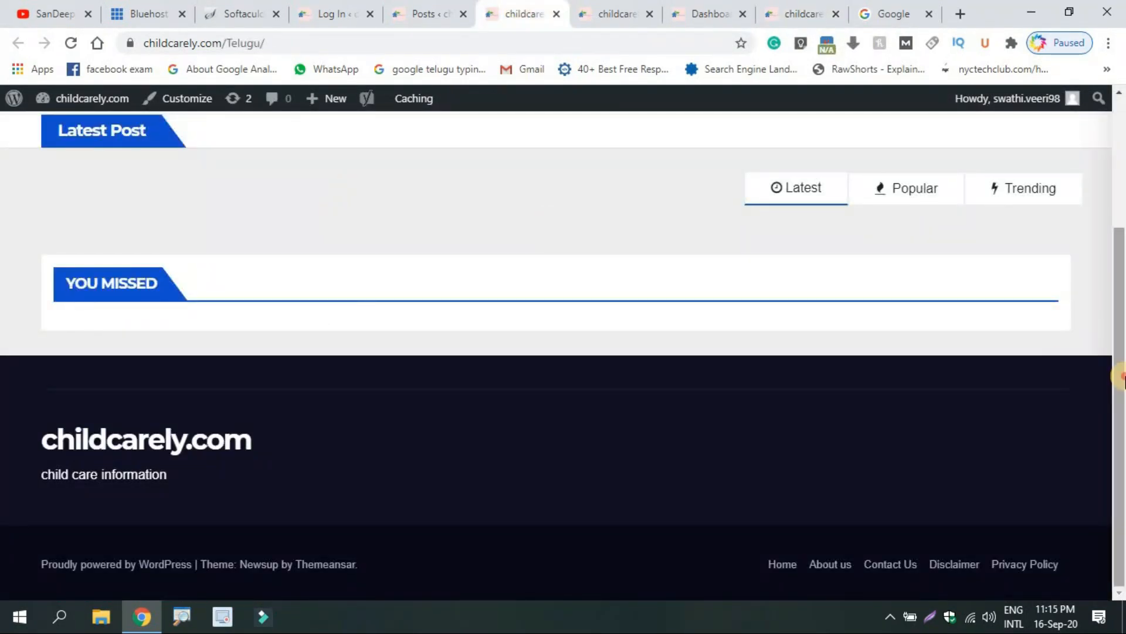
left_click_drag(1121, 314, 1107, 202)
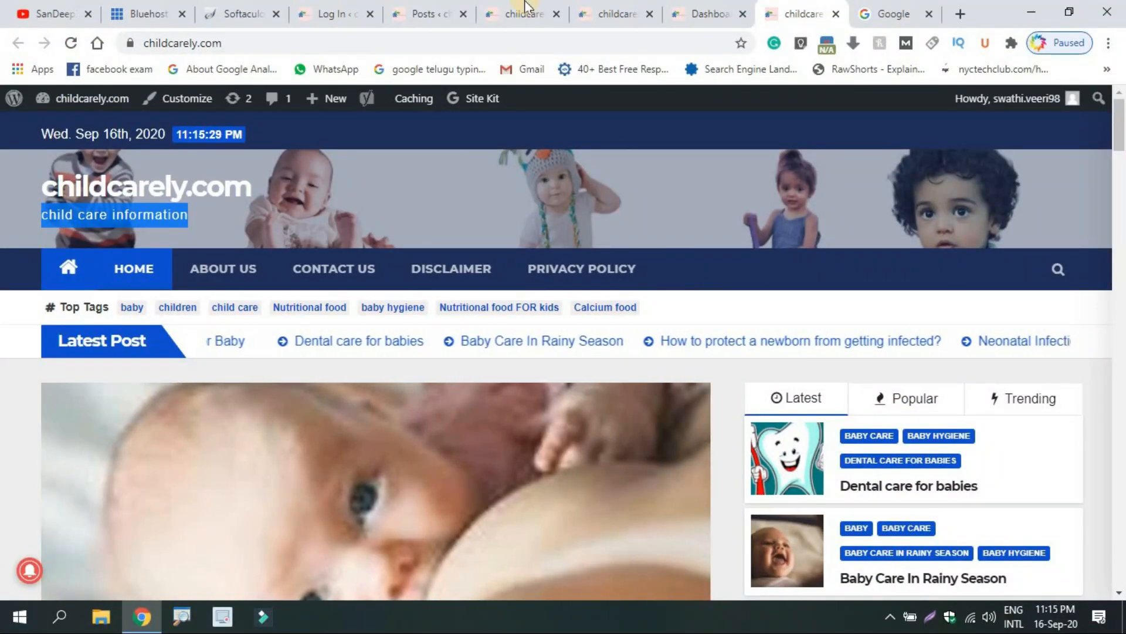
left_click(526, 7)
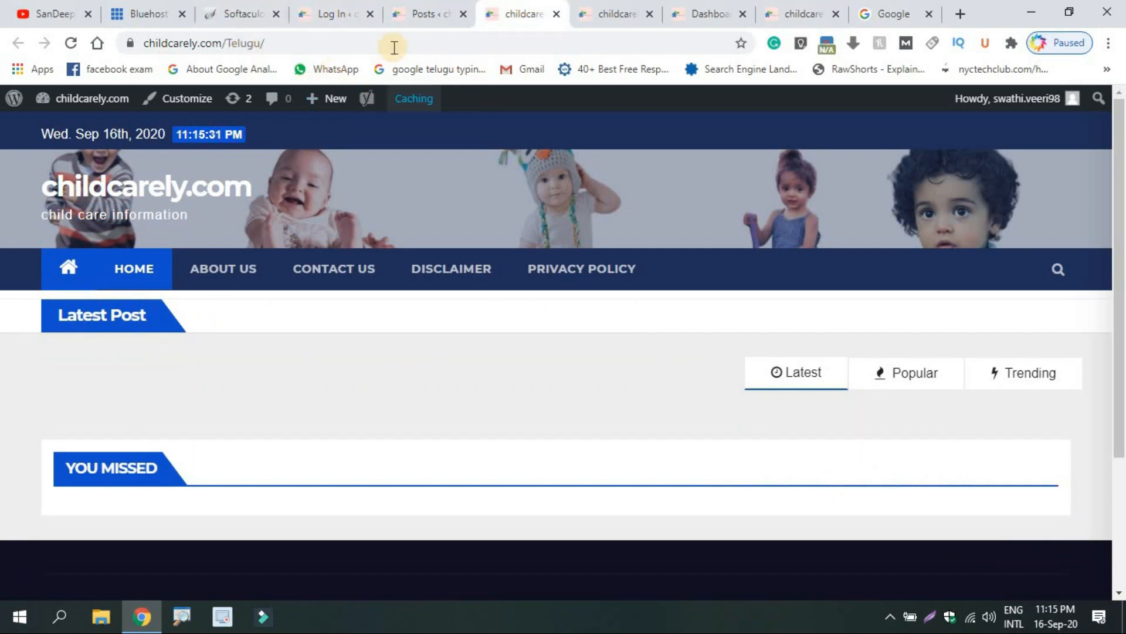
left_click(800, 9)
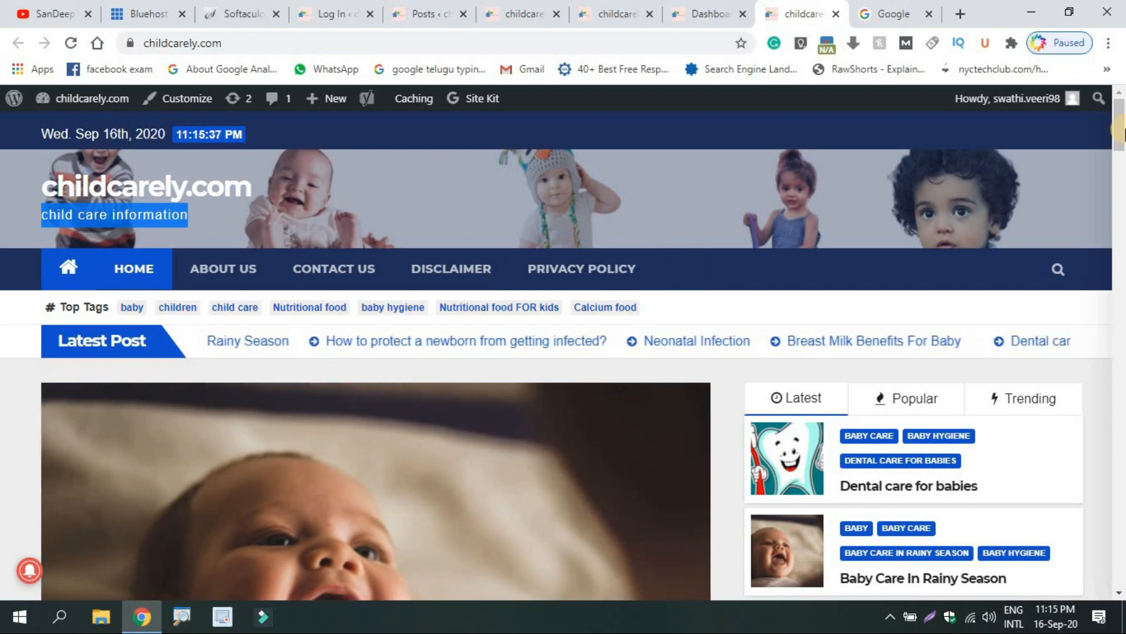
left_click(469, 6)
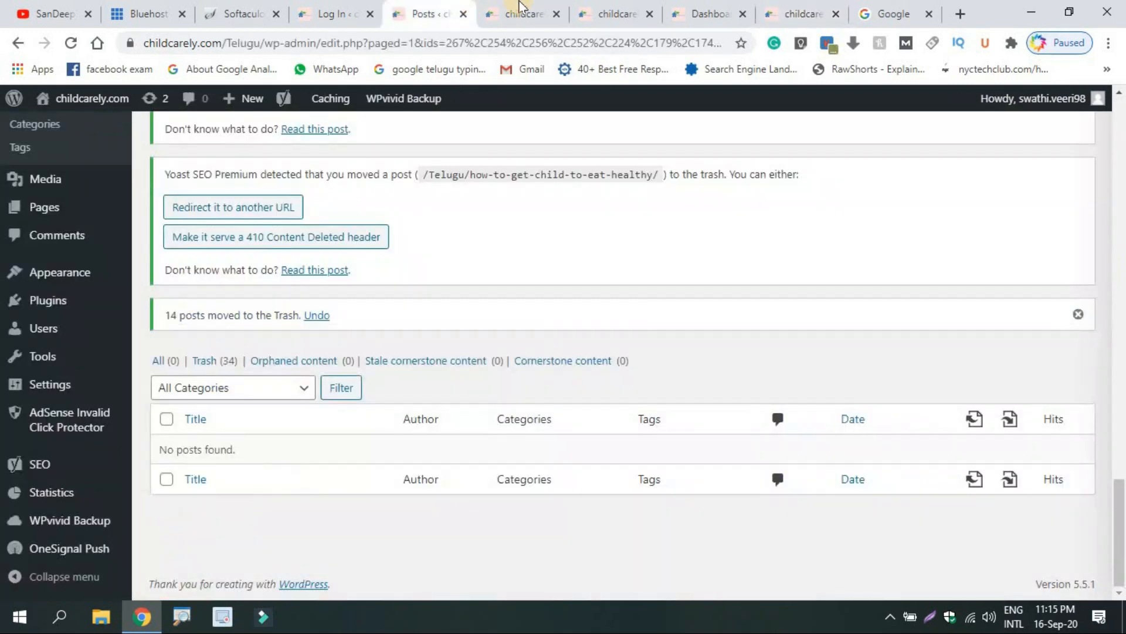
left_click(515, 8)
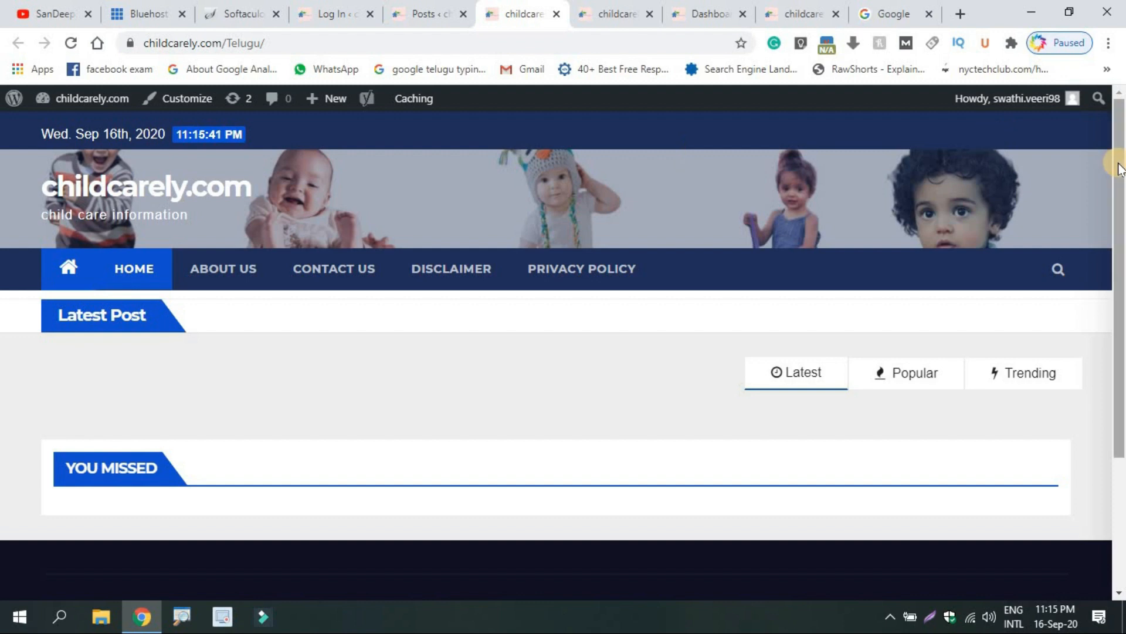
mouse_move(1116, 176)
left_mouse_down()
mouse_move(1122, 325)
mouse_move(1114, 159)
left_mouse_up()
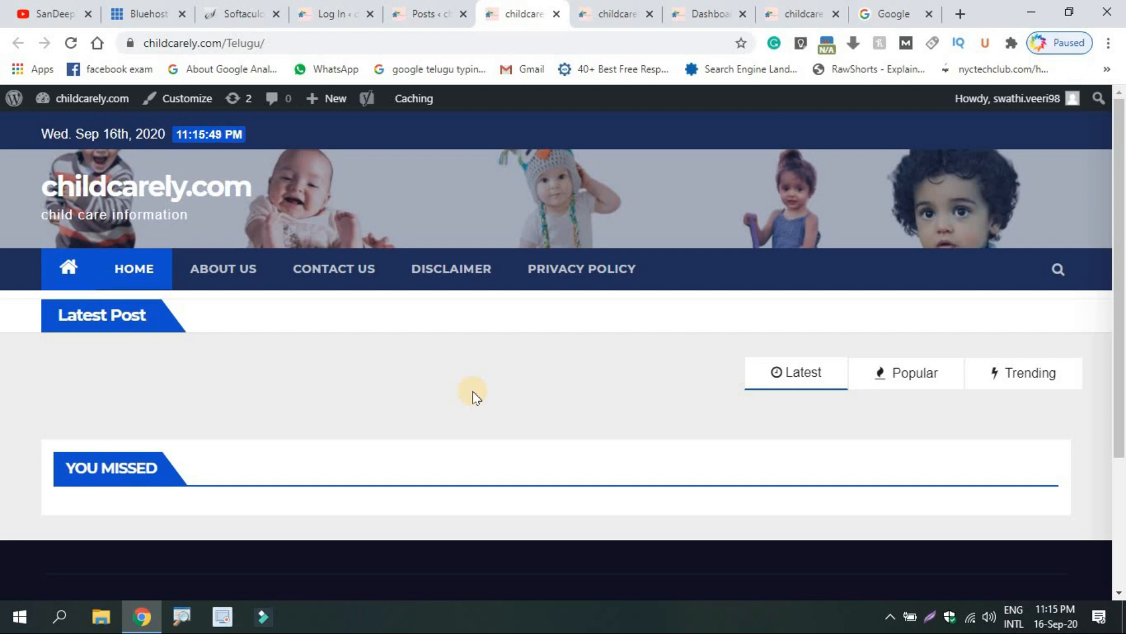
left_click(789, 11)
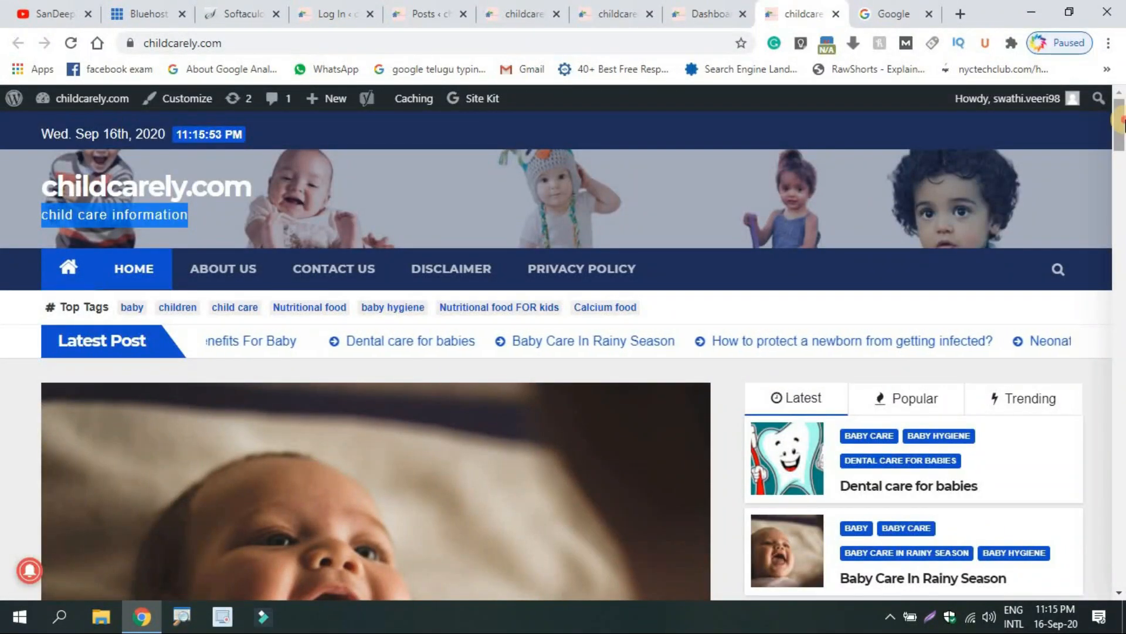
left_click_drag(1120, 121, 1106, 62)
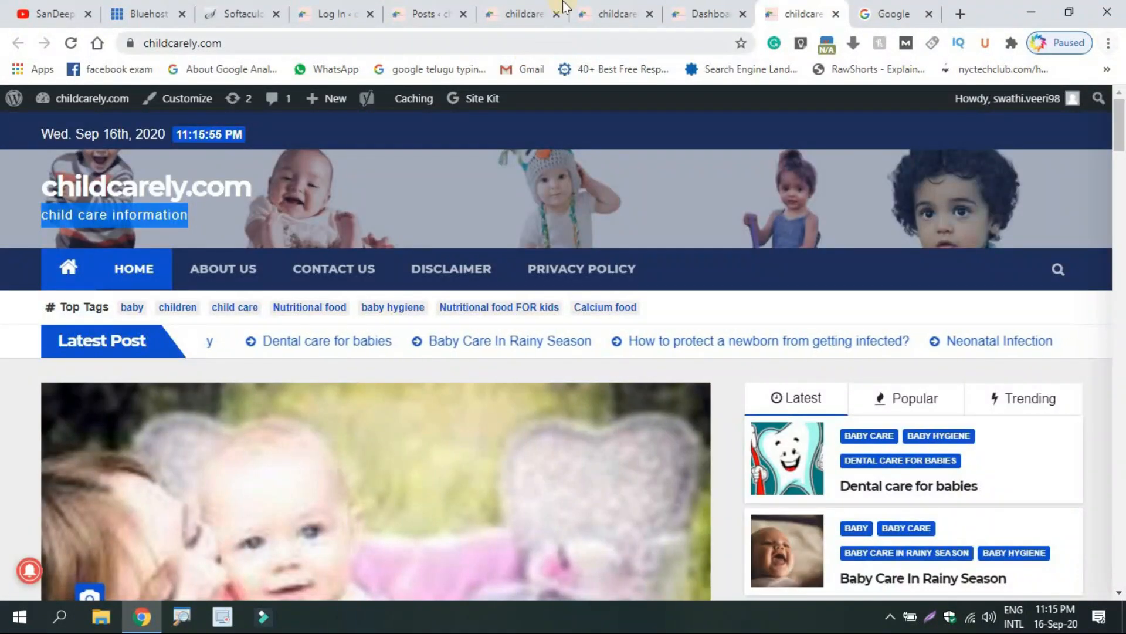
left_click(537, 9)
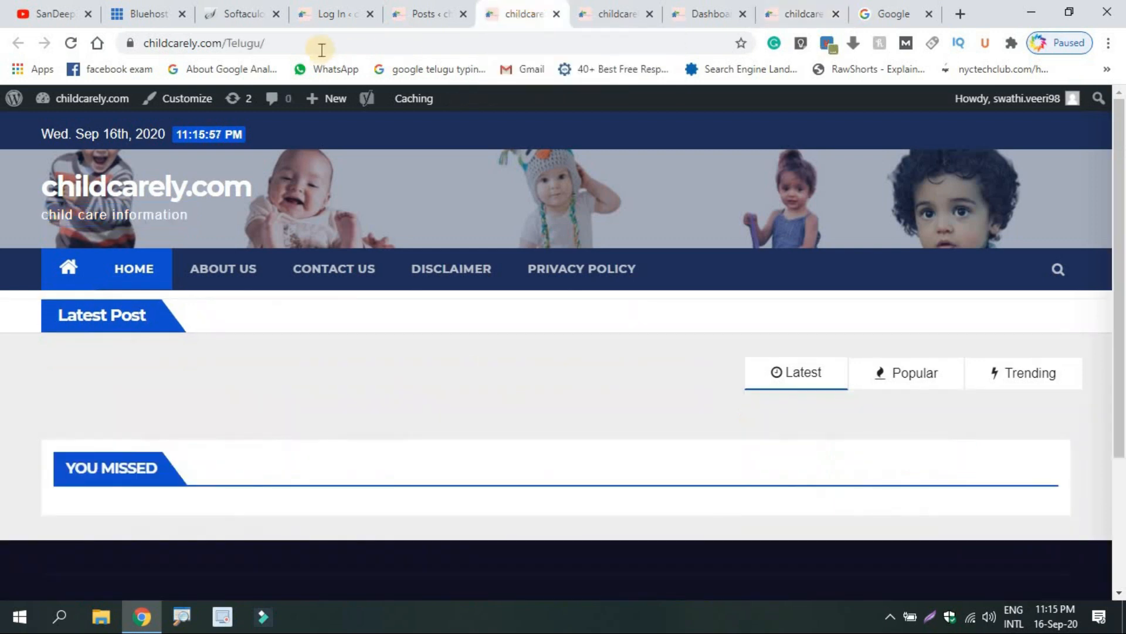
Show the Telugu site's full web address and look over its home page down to the footer.
left_click(278, 48)
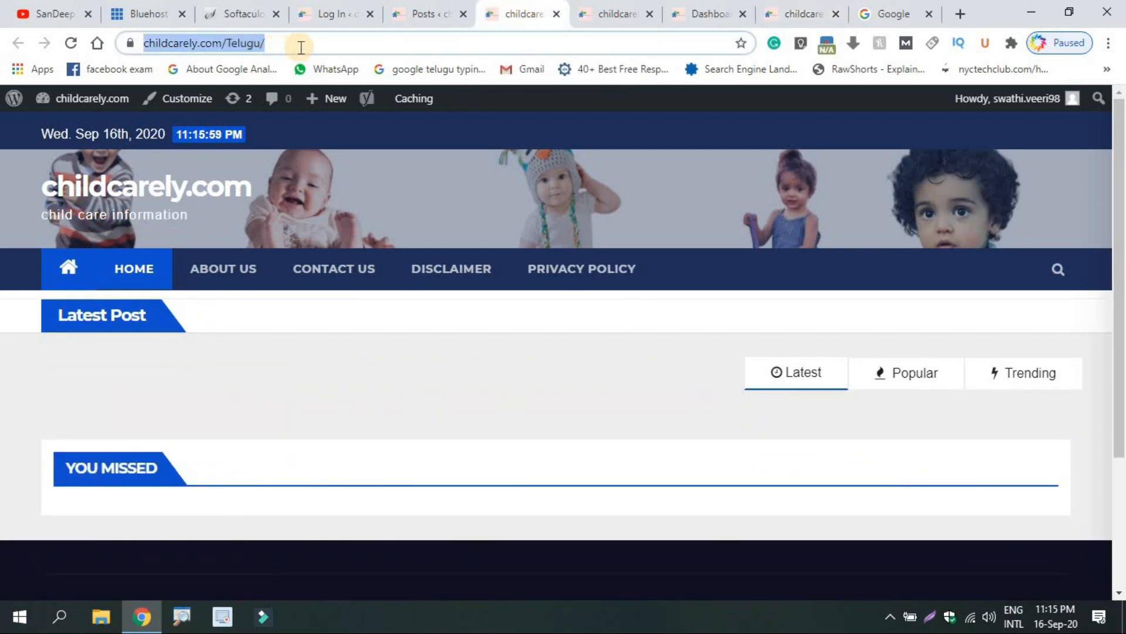
left_click(300, 47)
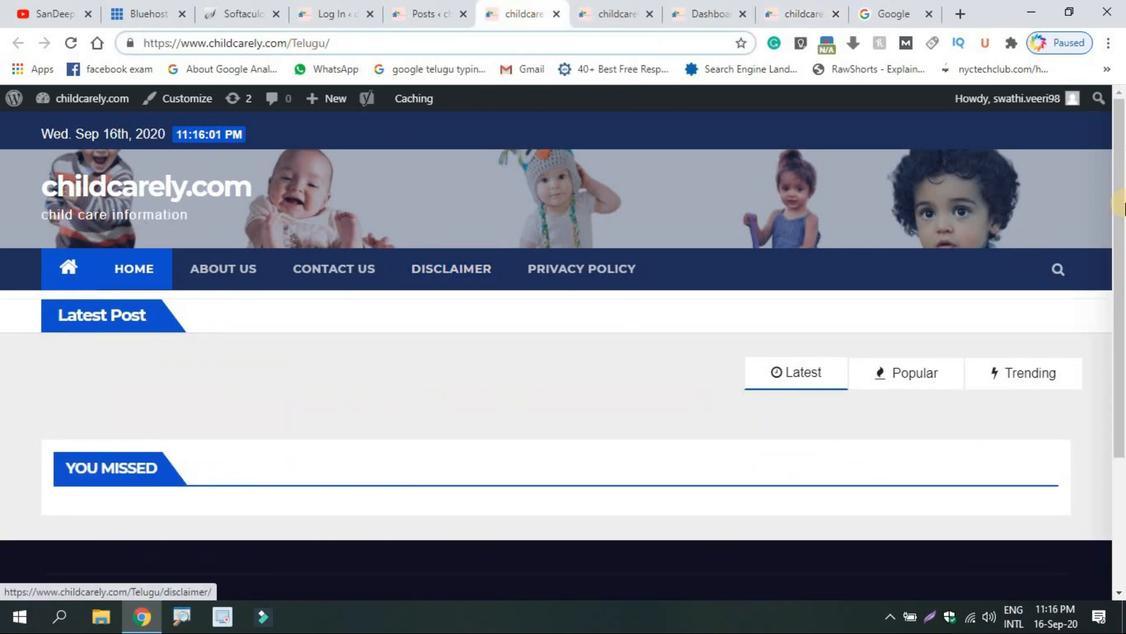
left_click_drag(1121, 206, 1125, 137)
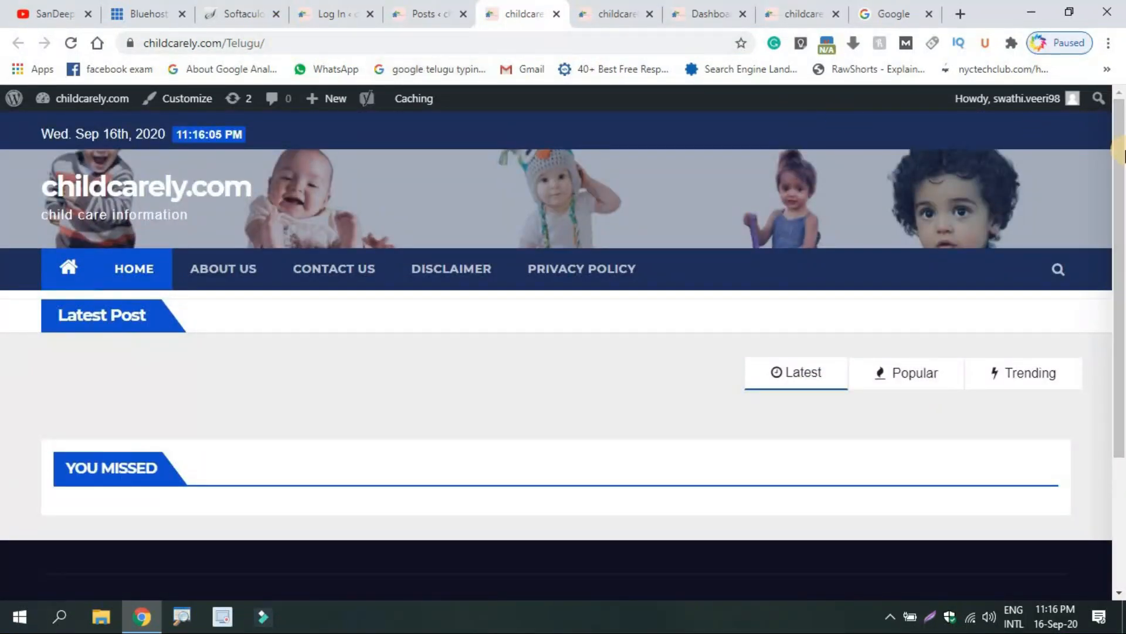
scroll(1101, 113, "down", 3)
scroll(1102, 114, "up", 3)
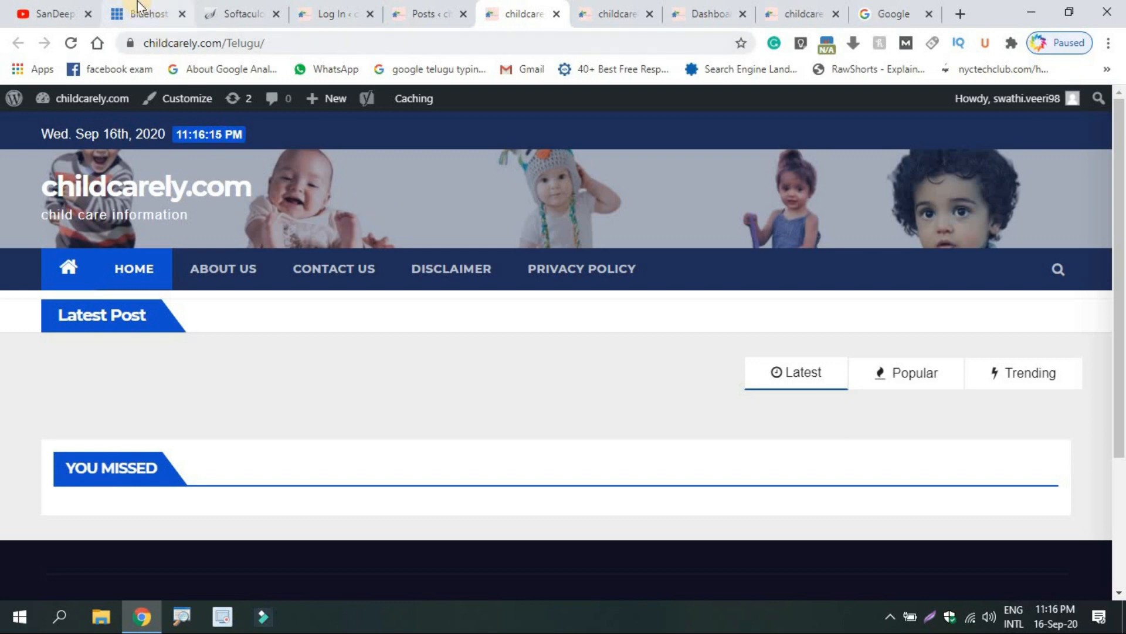
Return from Softaculous to the hosting cPanel and examine its file, database and email tools and usage statistics.
left_click(234, 7)
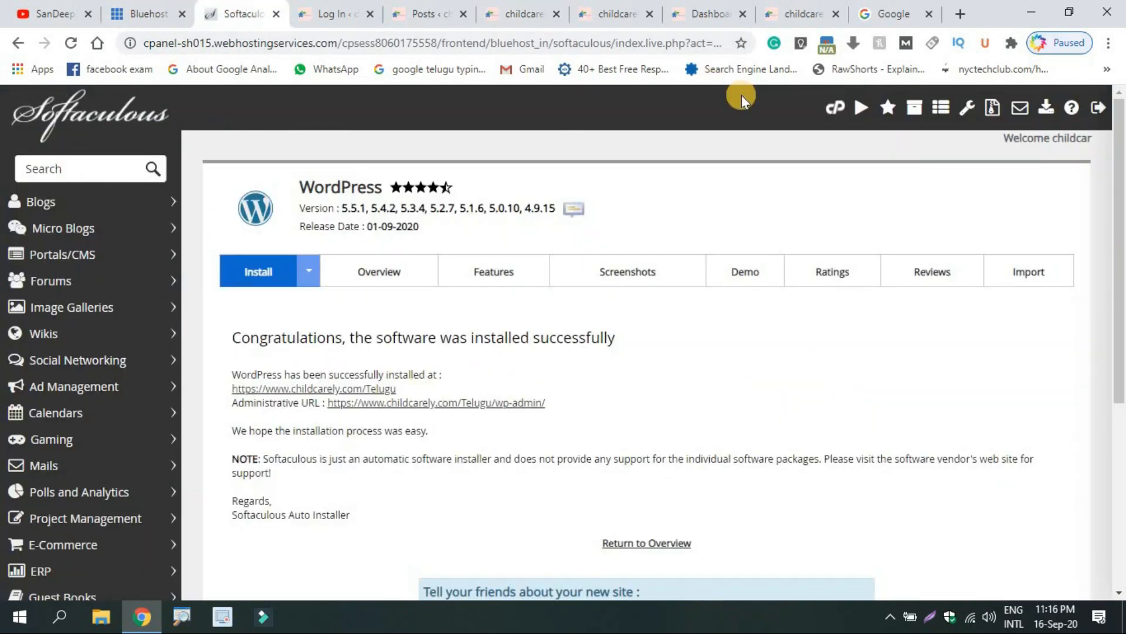
left_click(833, 109)
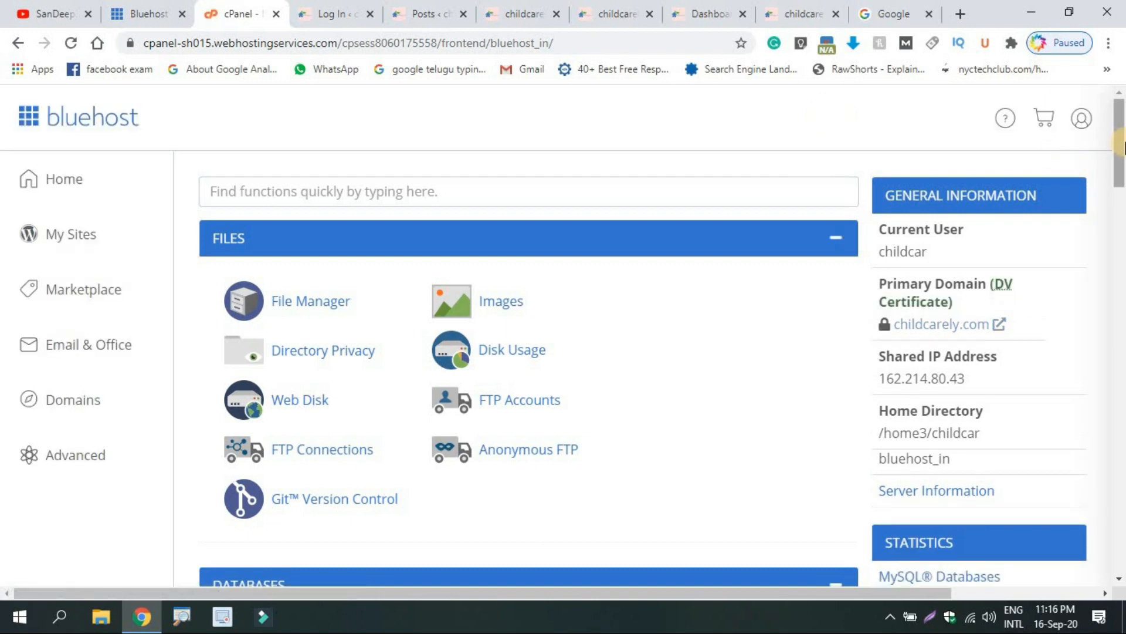
left_click_drag(1119, 176, 1121, 192)
scroll(1120, 192, "down", 5)
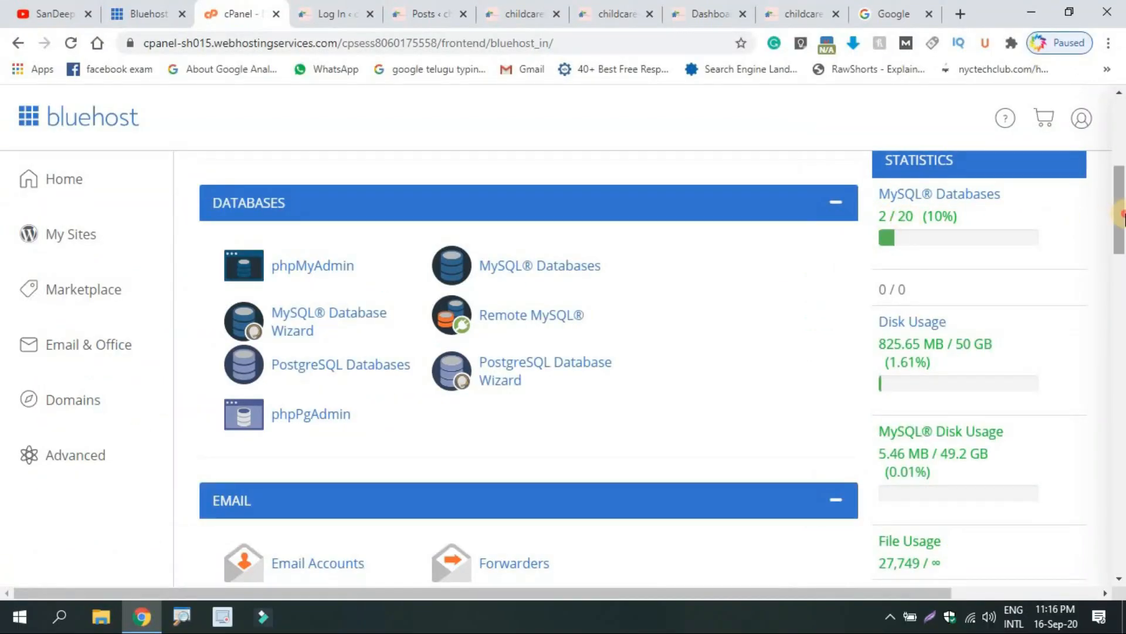
scroll(1121, 222, "down", 1)
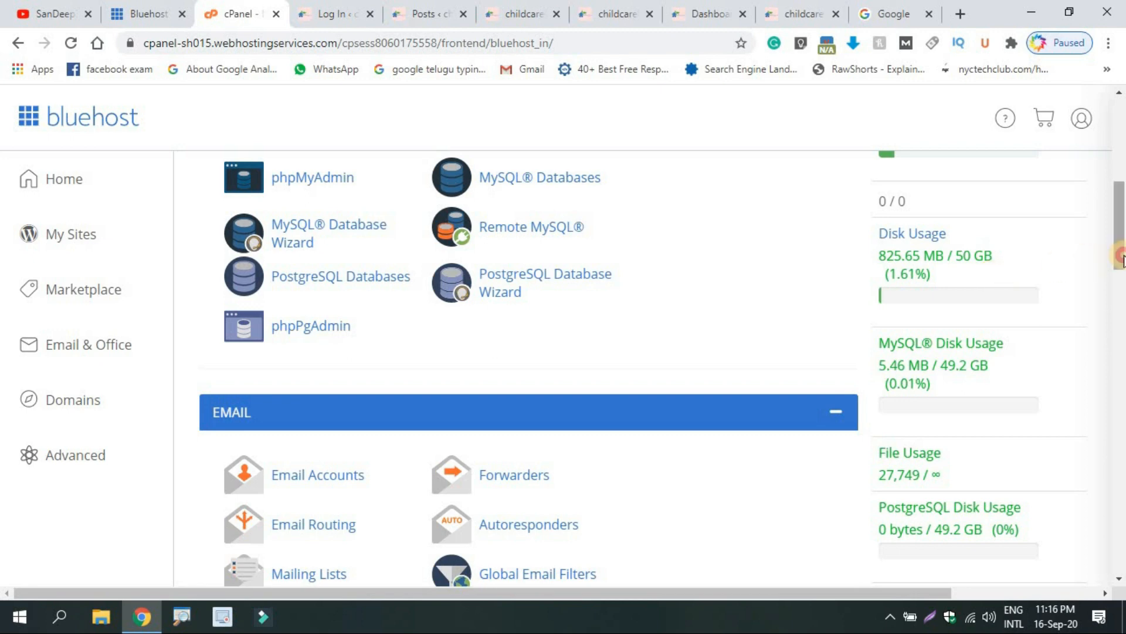
left_click_drag(1121, 261, 1121, 291)
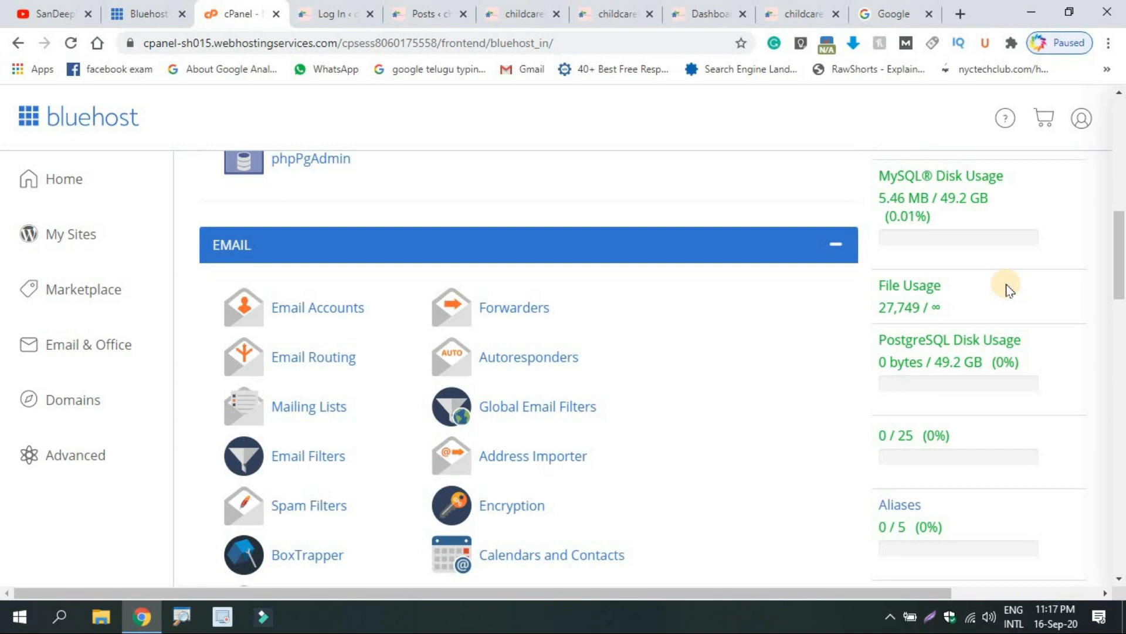
left_click_drag(1108, 269, 1103, 172)
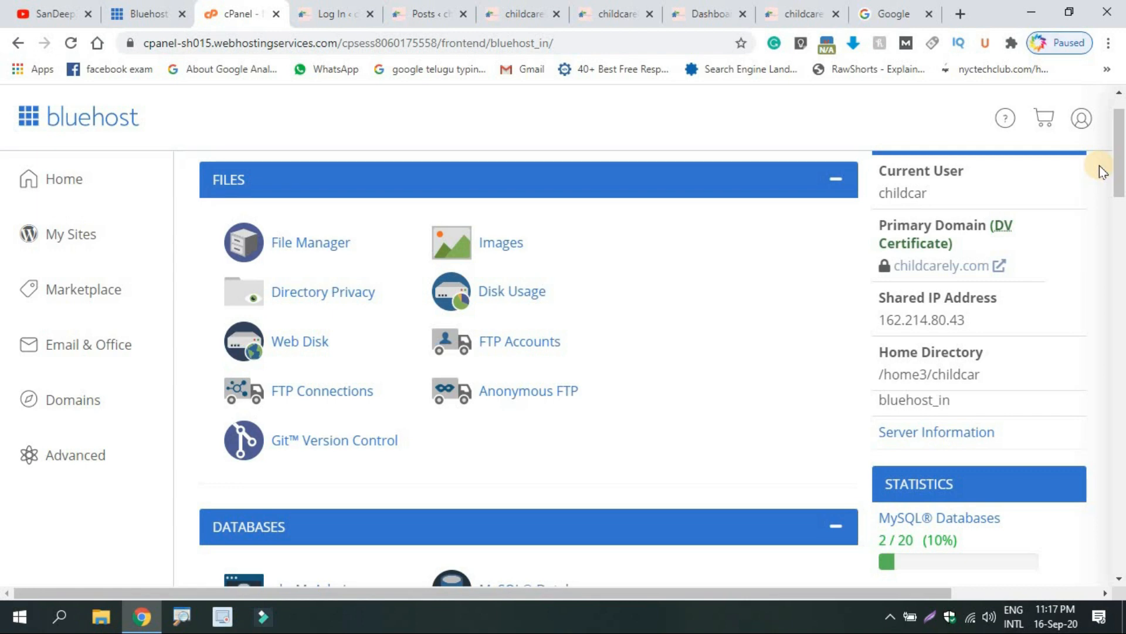
Open digitalkhammam.com in a new tab, view its WhatsApp chat pop-up and close the pop-up.
left_click(967, 14)
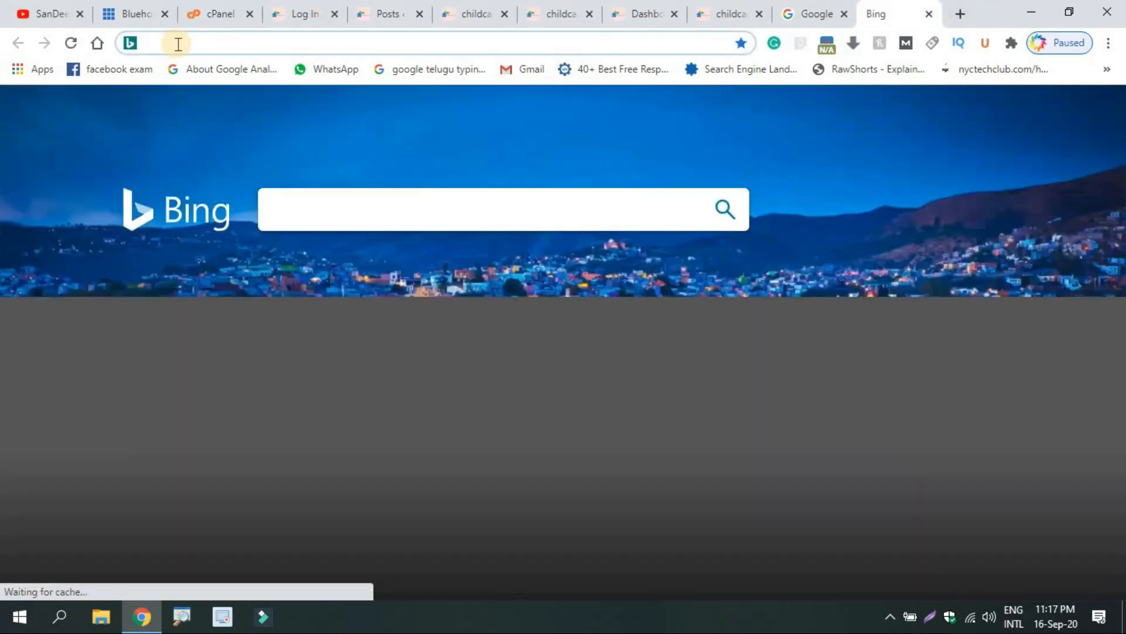
type("digitalkhammam.com")
key("Return")
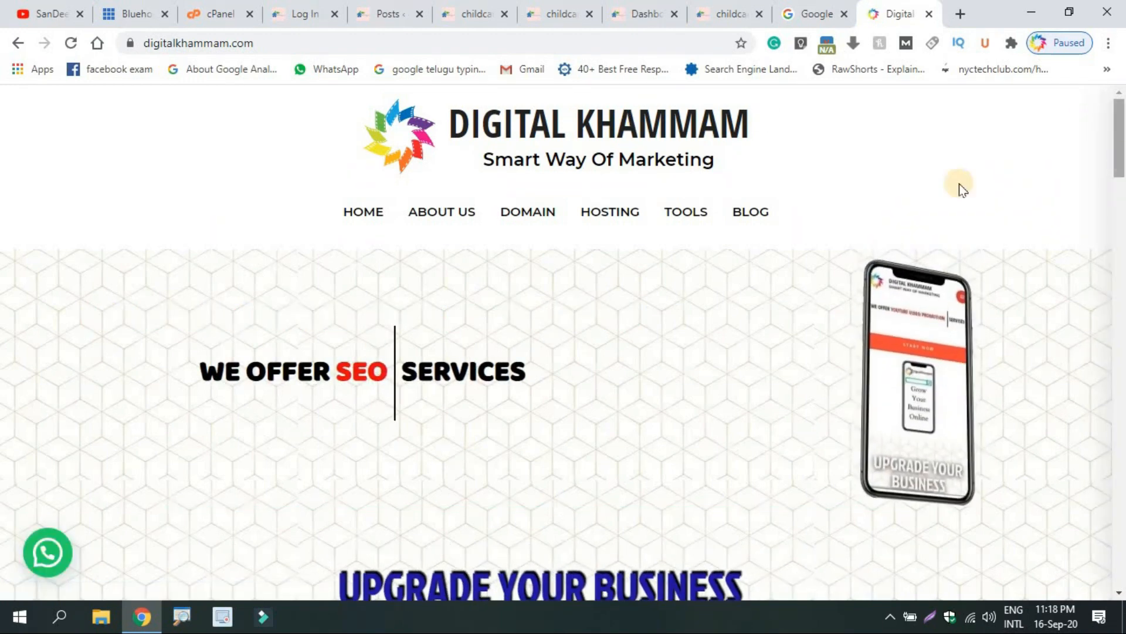
left_click(52, 559)
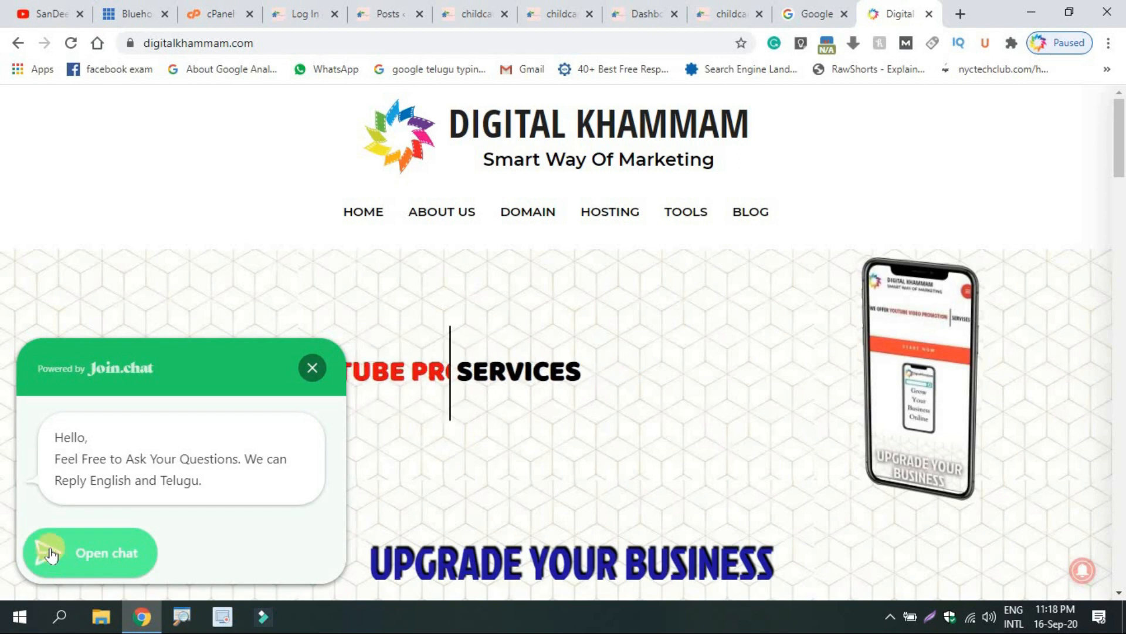
left_click(311, 370)
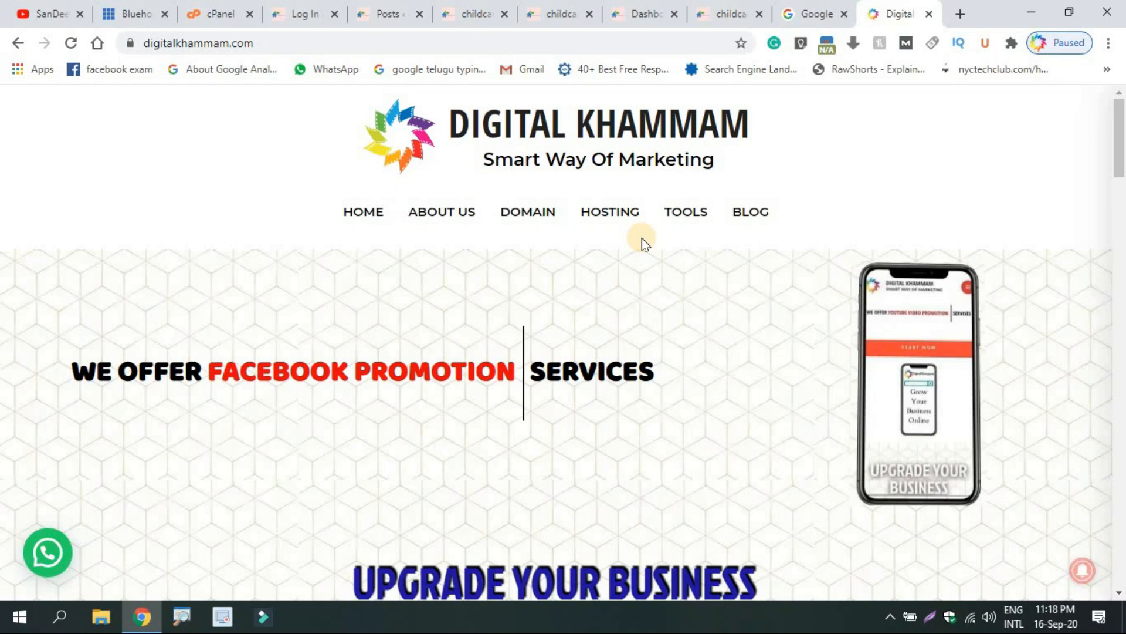
Open the site's Hosting page and look through the Bluehost and SiteGround plans with their prices and features.
left_click(619, 220)
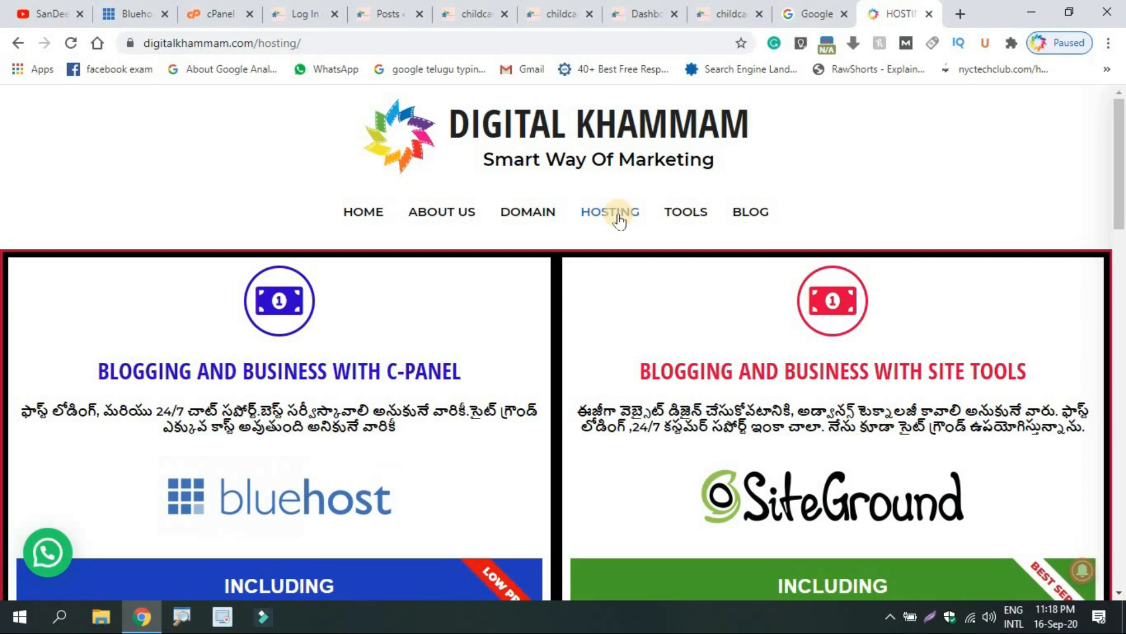
left_click_drag(1118, 161, 1118, 205)
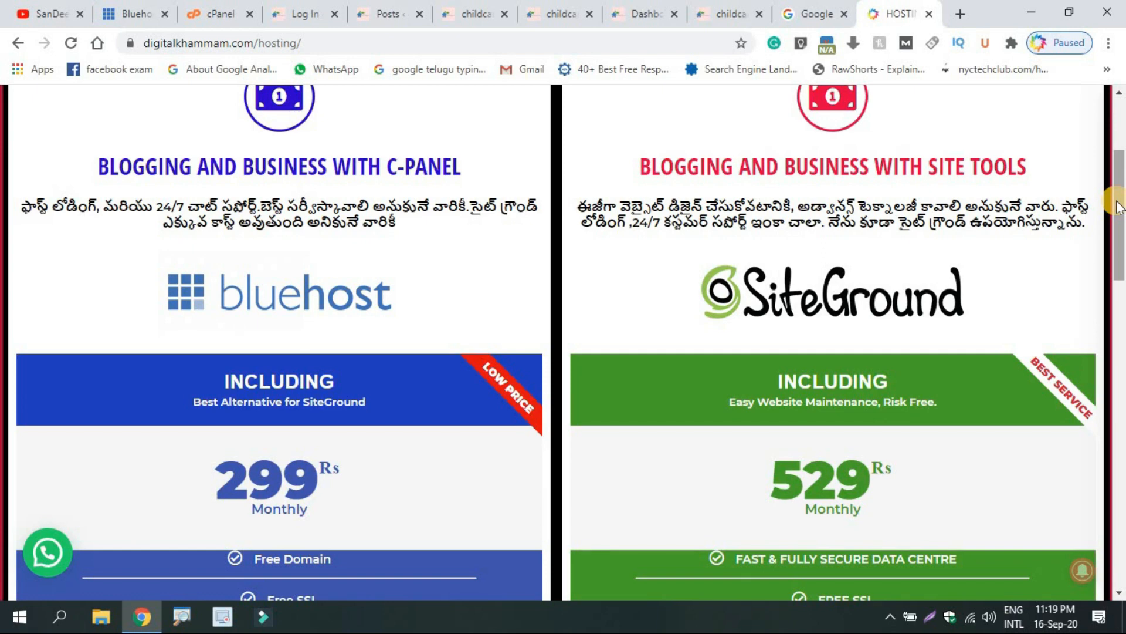
left_click_drag(1119, 207, 1122, 289)
scroll(390, 213, "up", 3)
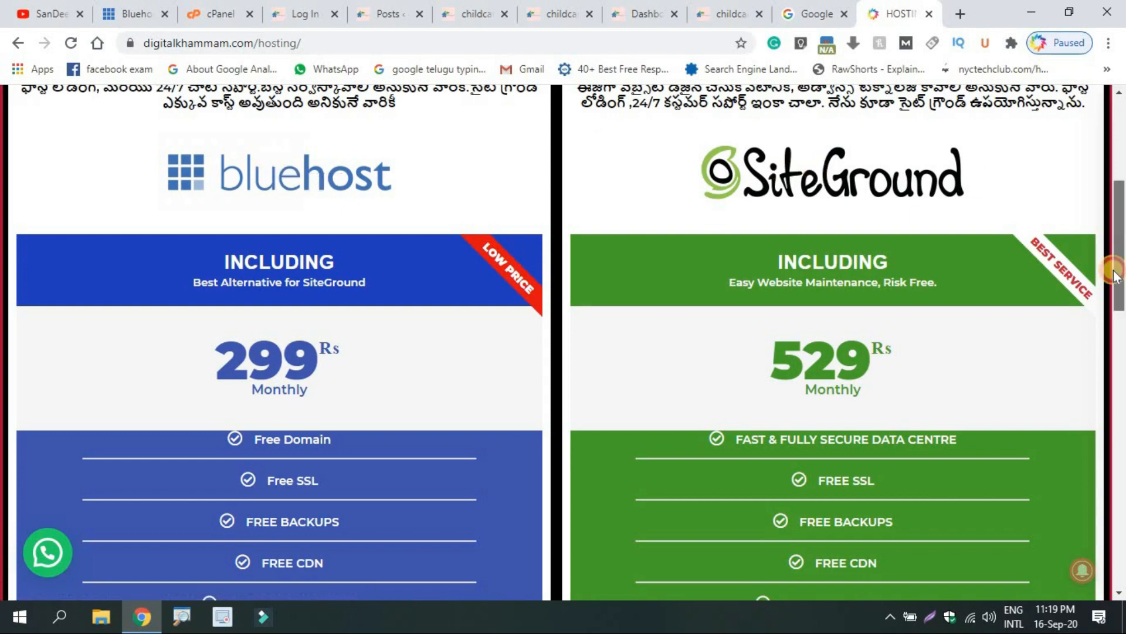
left_click_drag(1122, 240, 1122, 341)
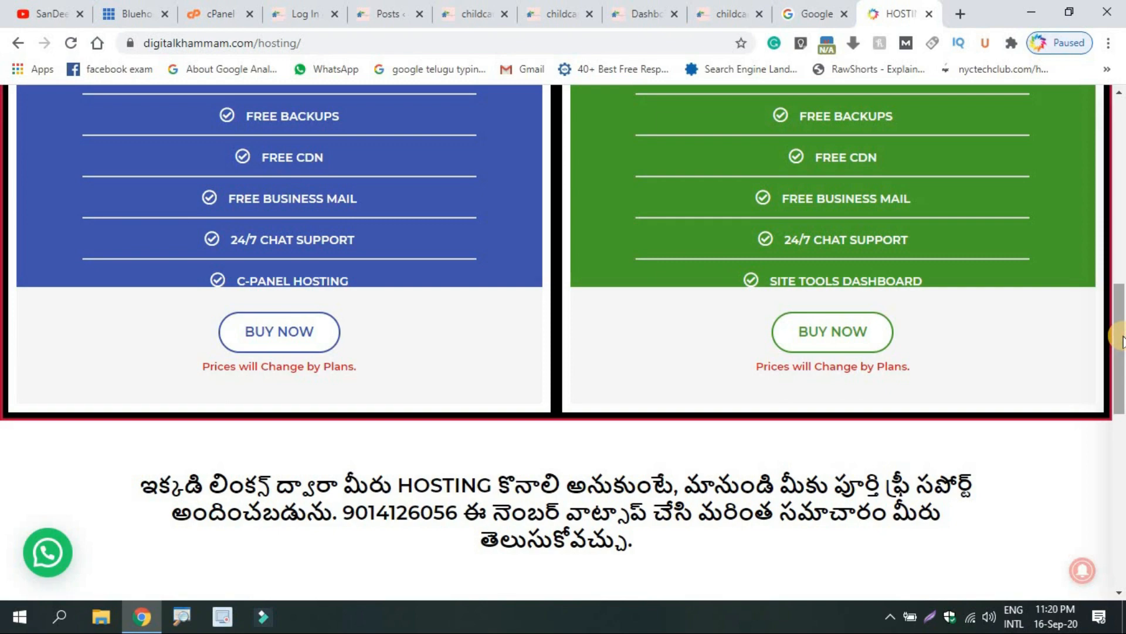
left_click_drag(1121, 341, 1122, 126)
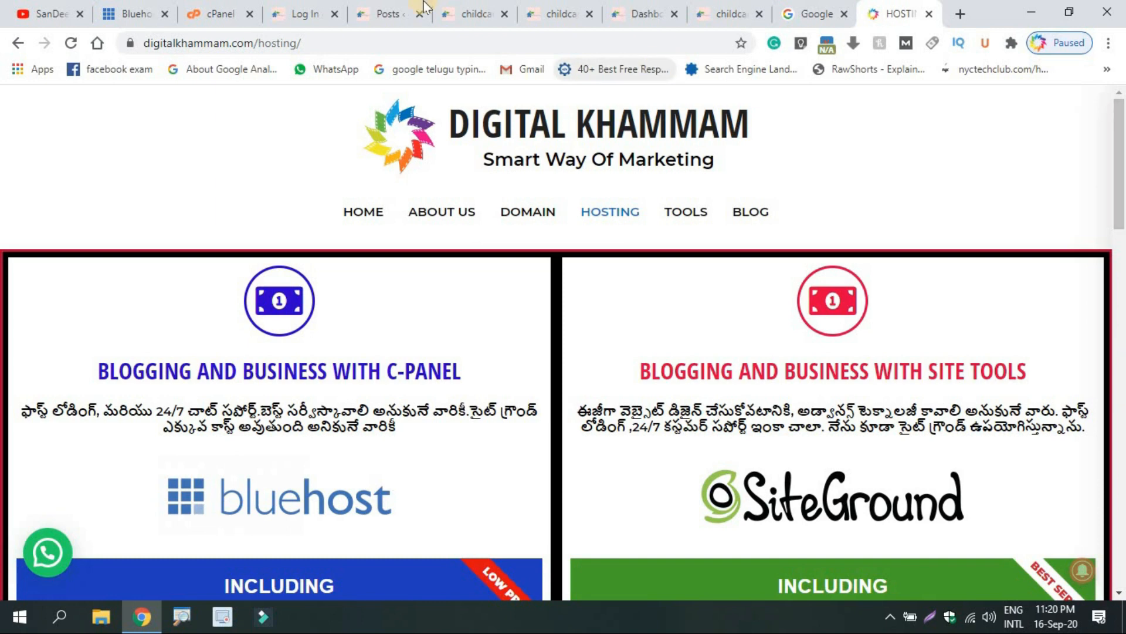
Go back to the Telugu site's posts list and check its home page a final time.
left_click(387, 11)
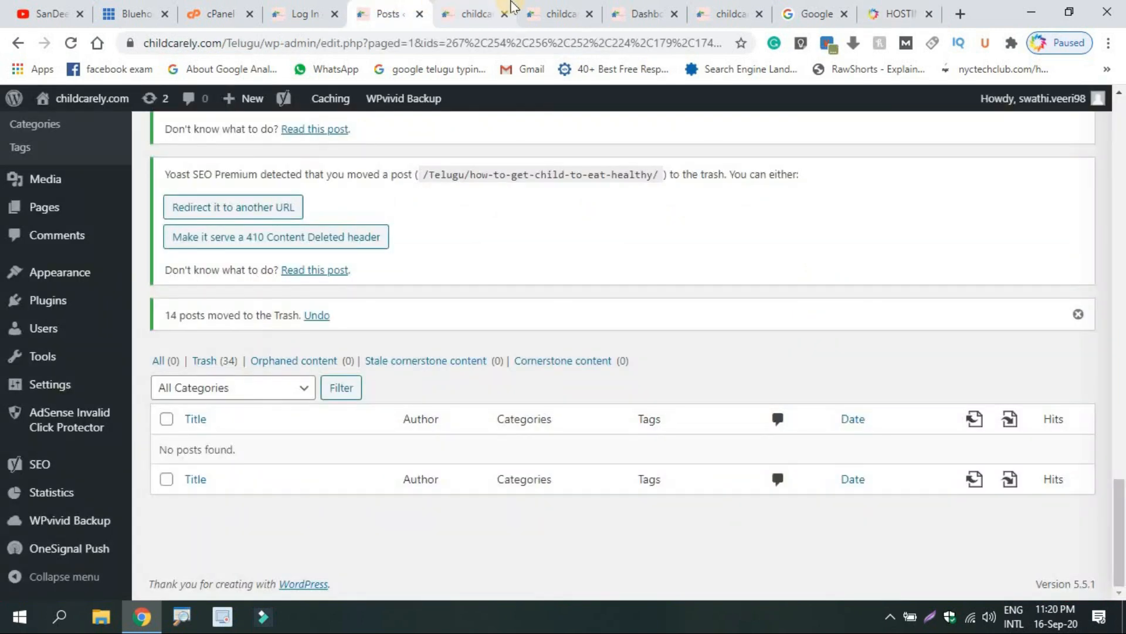
left_click(478, 13)
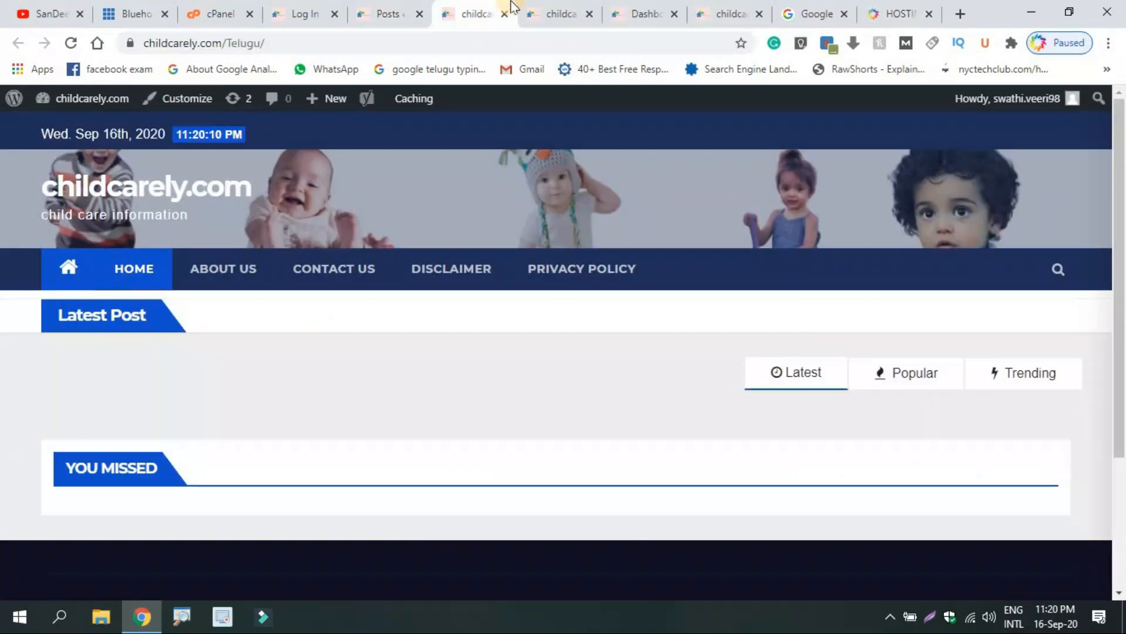
Look over the hosting cPanel and the main site's WordPress dashboard, and return to the Telugu site's home page.
left_click(154, 9)
left_click(220, 7)
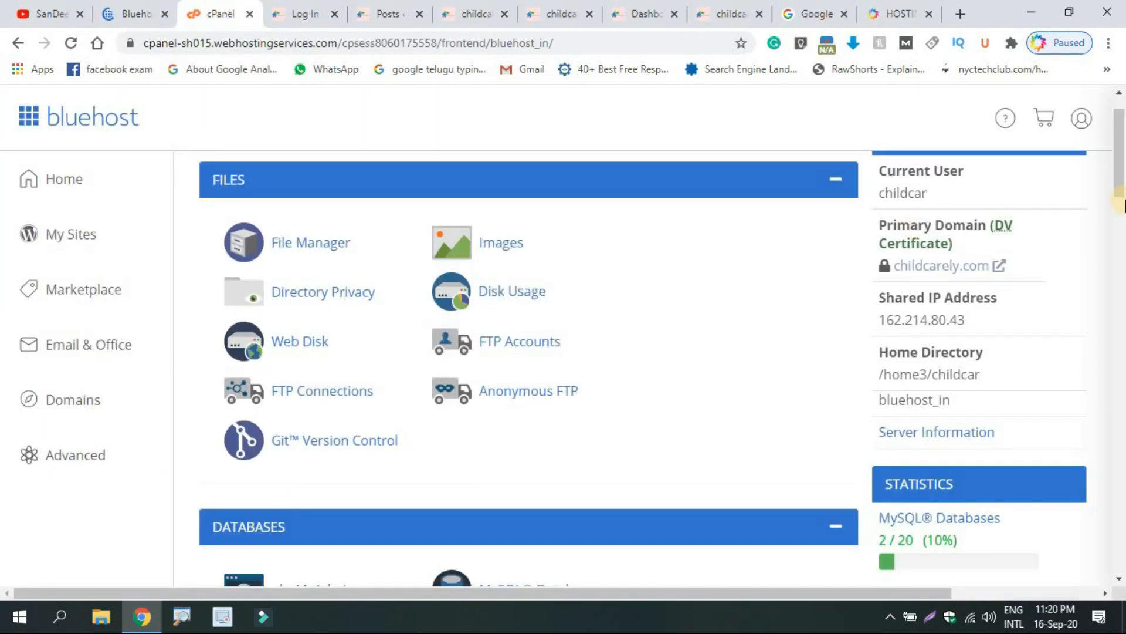
left_click(636, 6)
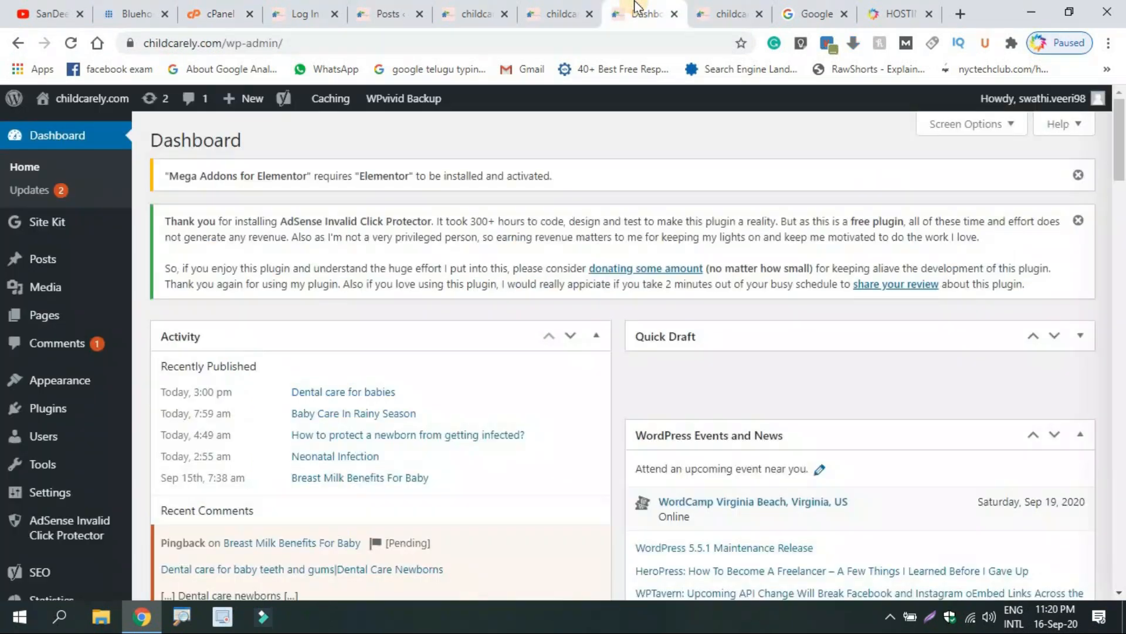
left_click(427, 8)
left_click(463, 6)
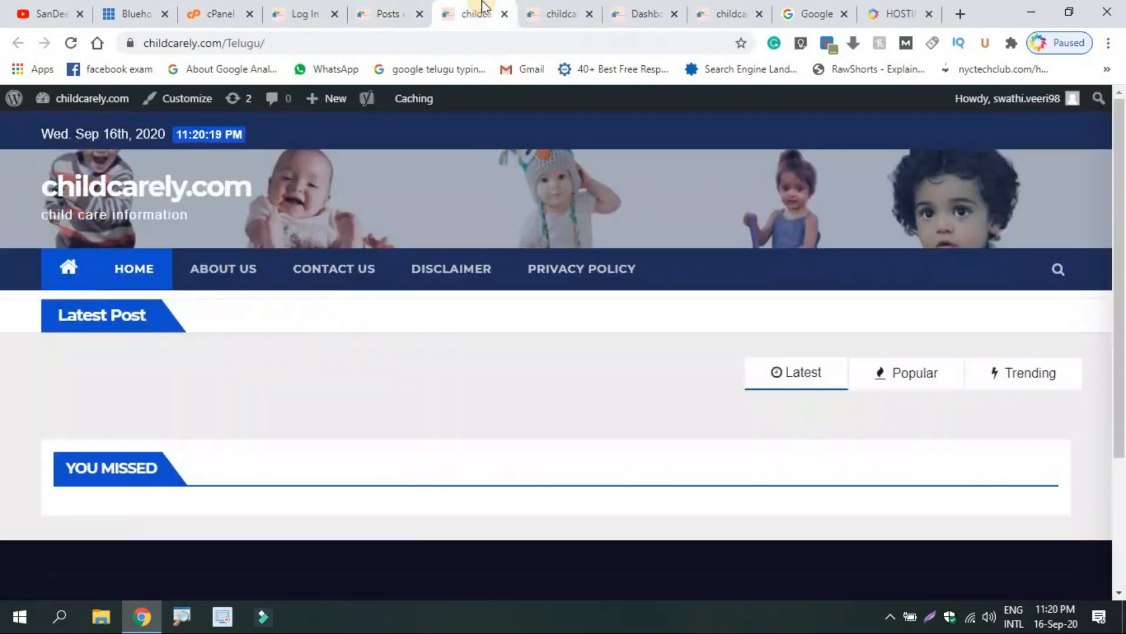
Open a blank new post on the Telugu site and look over its editor and publishing options.
mouse_move(322, 104)
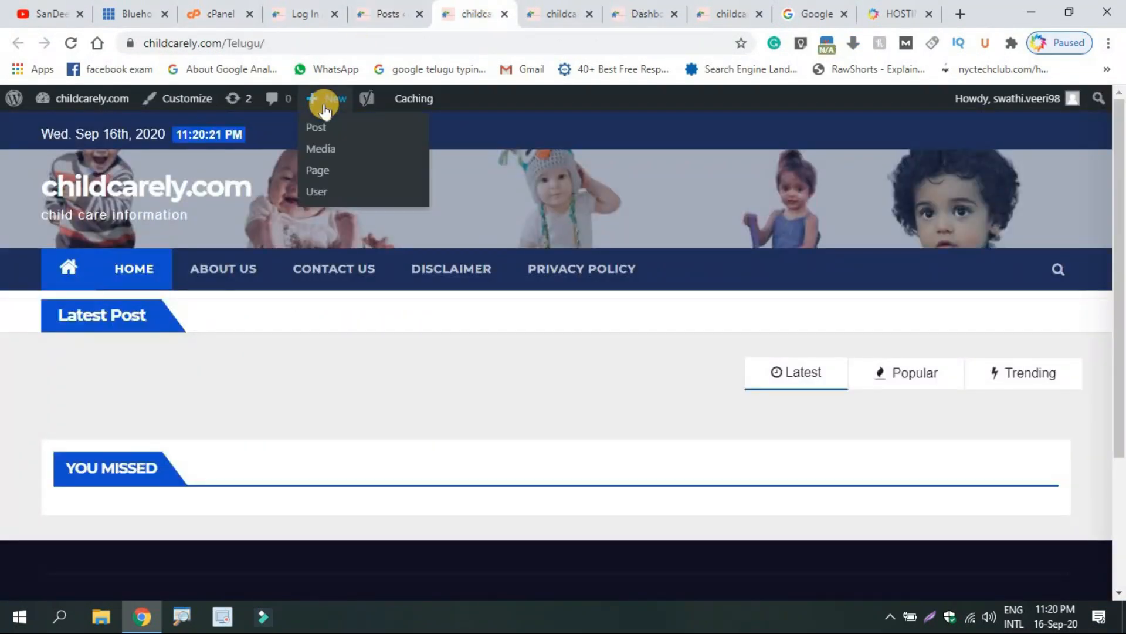
left_click(319, 126)
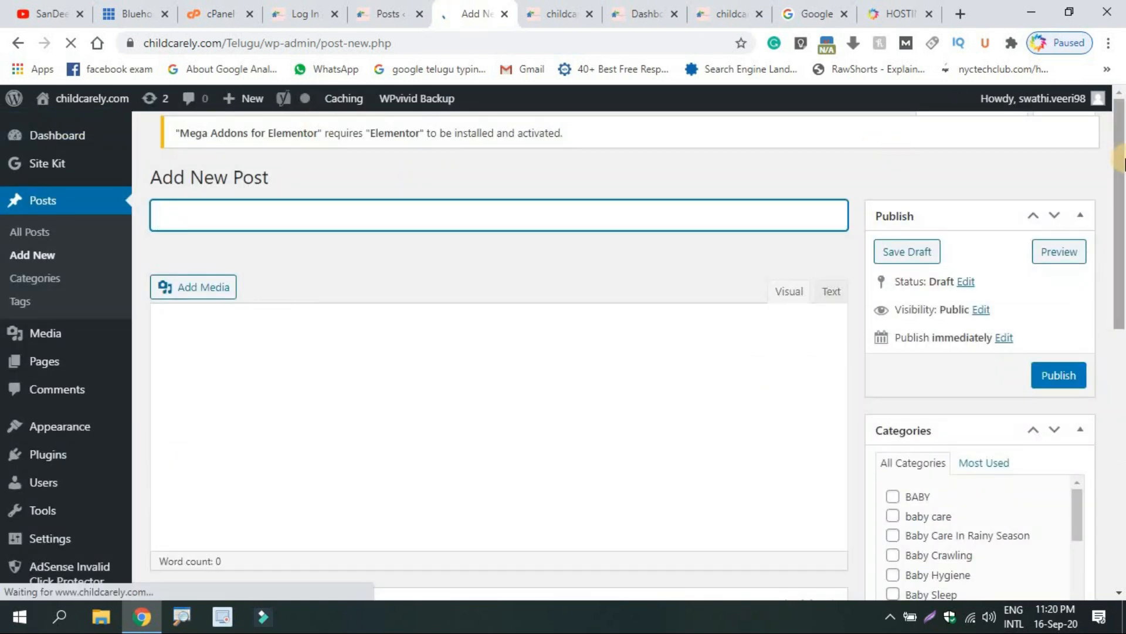
left_click_drag(1120, 158, 1122, 454)
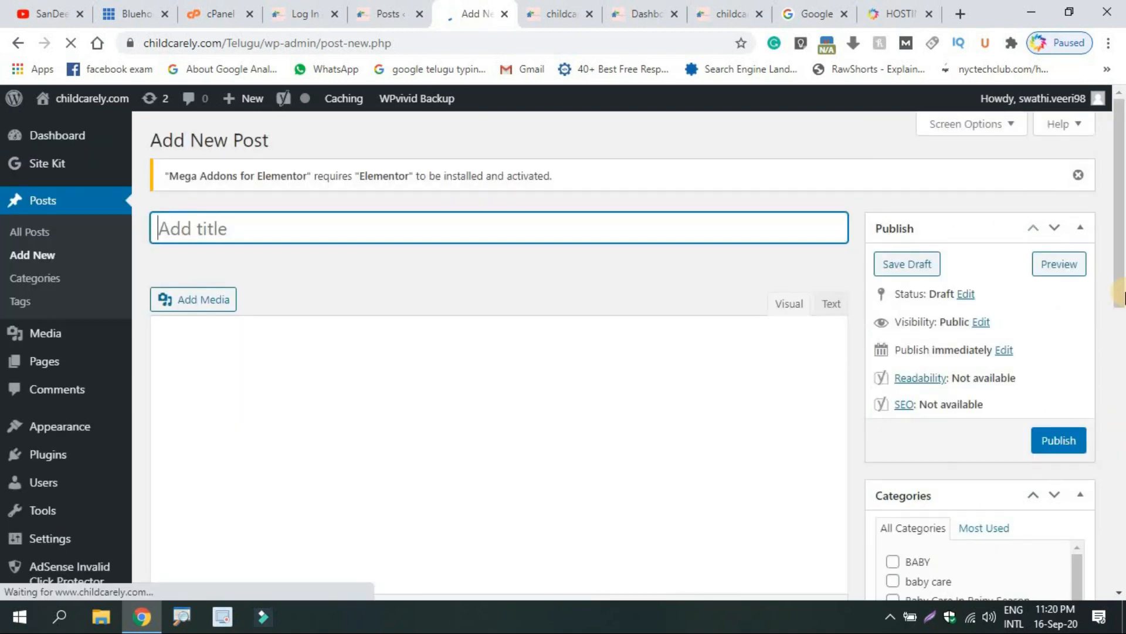
left_click_drag(1122, 295, 1123, 232)
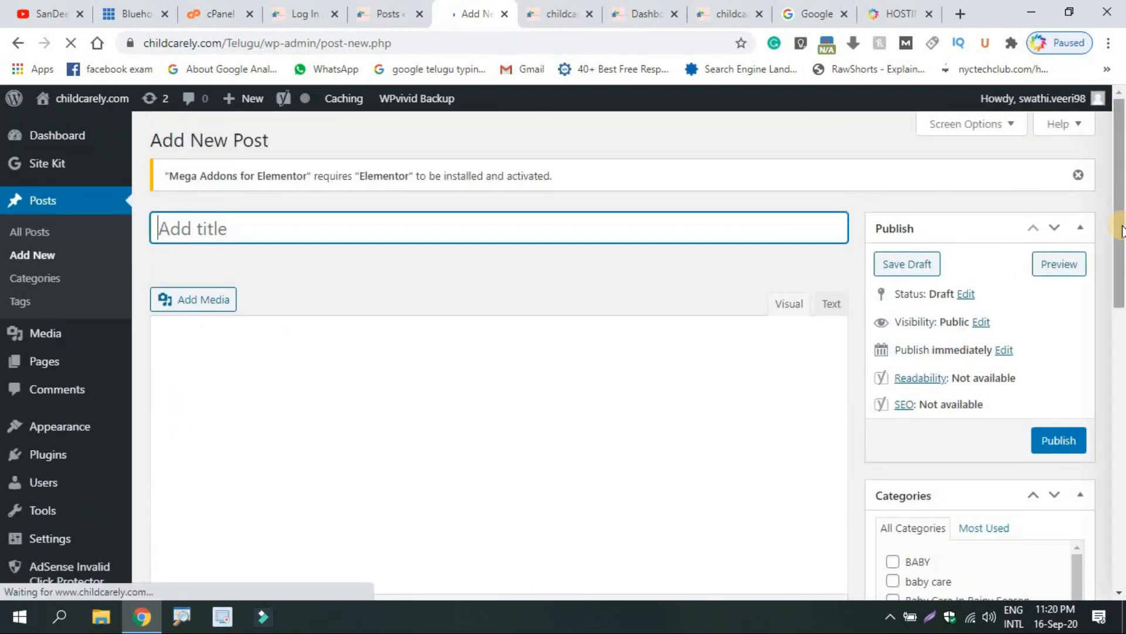
Compare the main childcarely.com home page with the Telugu site's posts list, and switch to the SanDeep360Tech YouTube channel's videos.
left_click(732, 7)
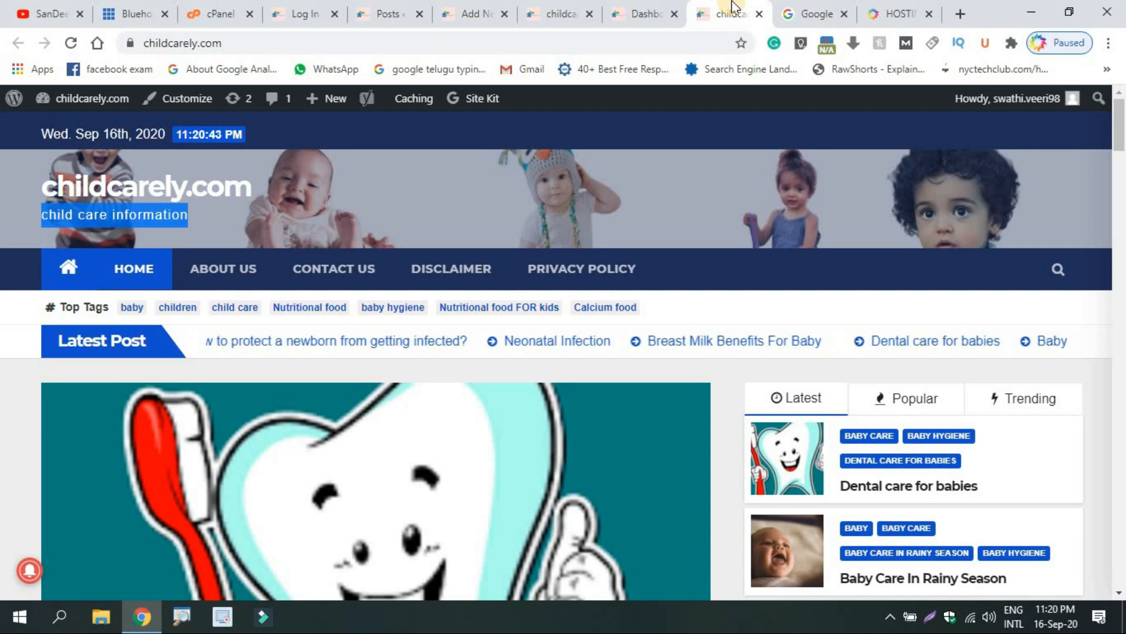
left_click(301, 9)
left_click(390, 11)
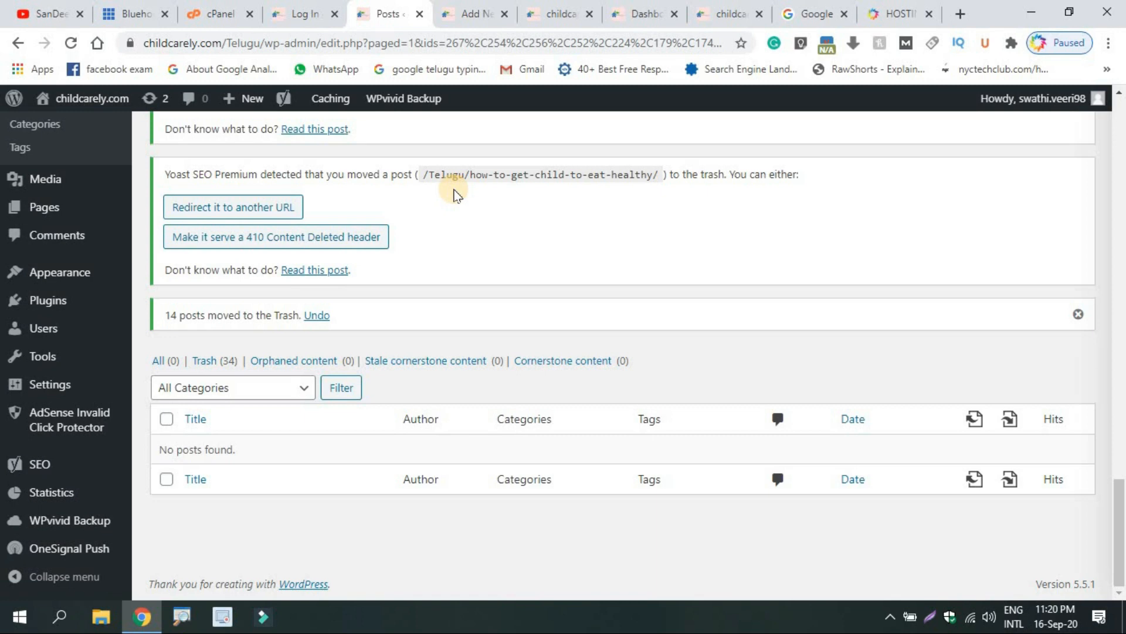
left_click(39, 8)
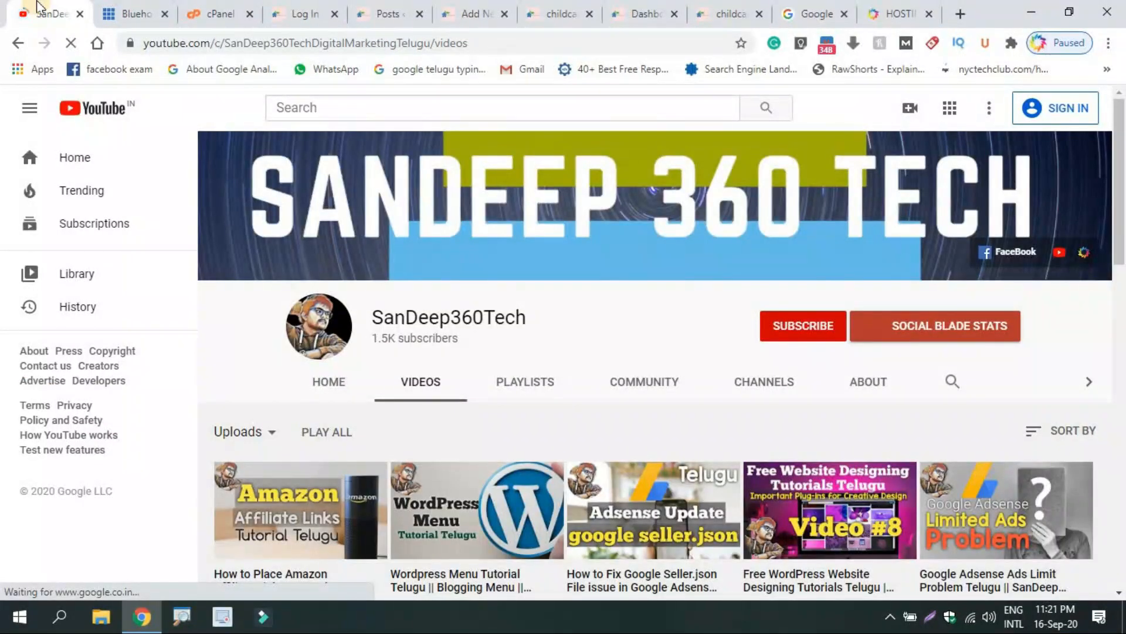